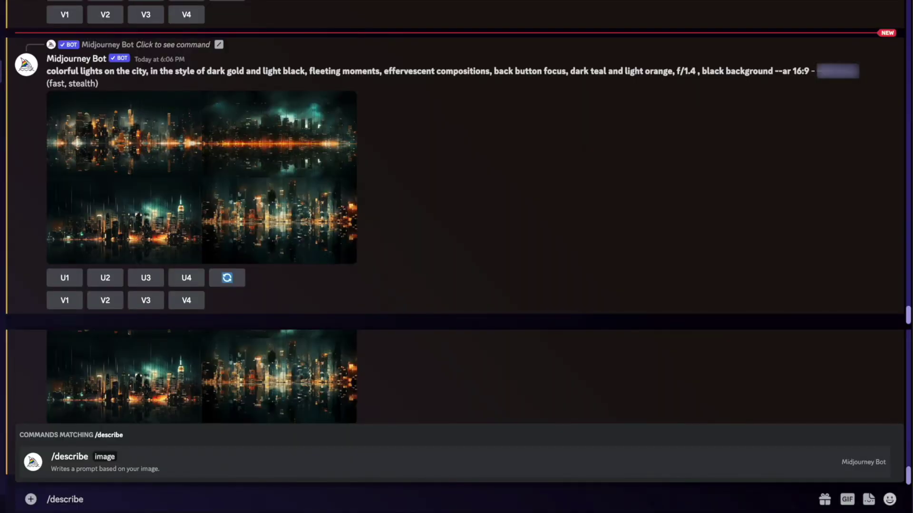
- Run the Midjourney /describe command on the blue bokeh image tengyart-VNUF-1-9Y1U-unsplash.jpg
{"action": "key", "text": "Return"}
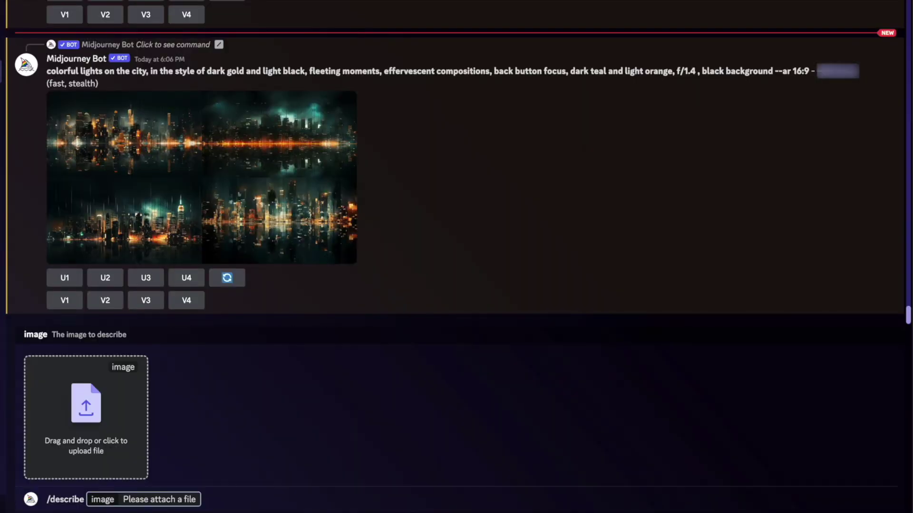
{"action": "left_click", "coordinate": [82, 406]}
{"action": "left_click", "coordinate": [700, 368]}
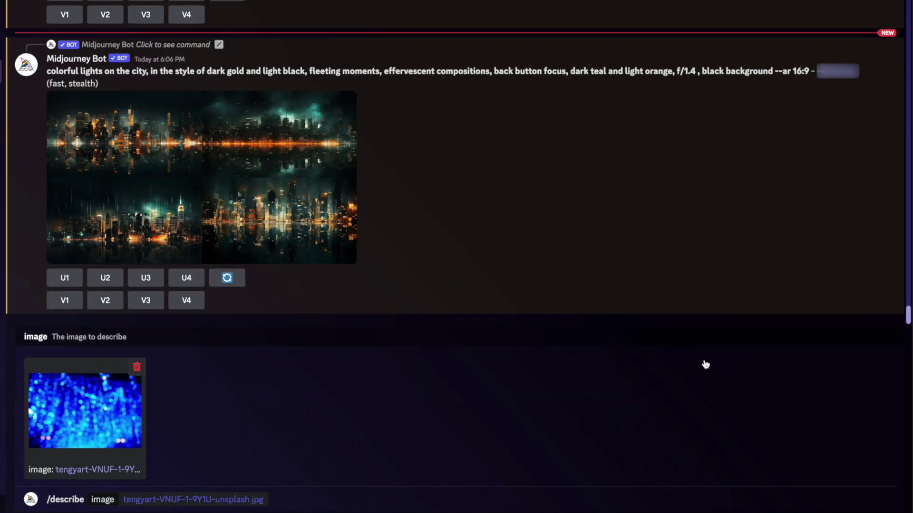
{"action": "left_click", "coordinate": [327, 498]}
{"action": "key", "text": "Return"}
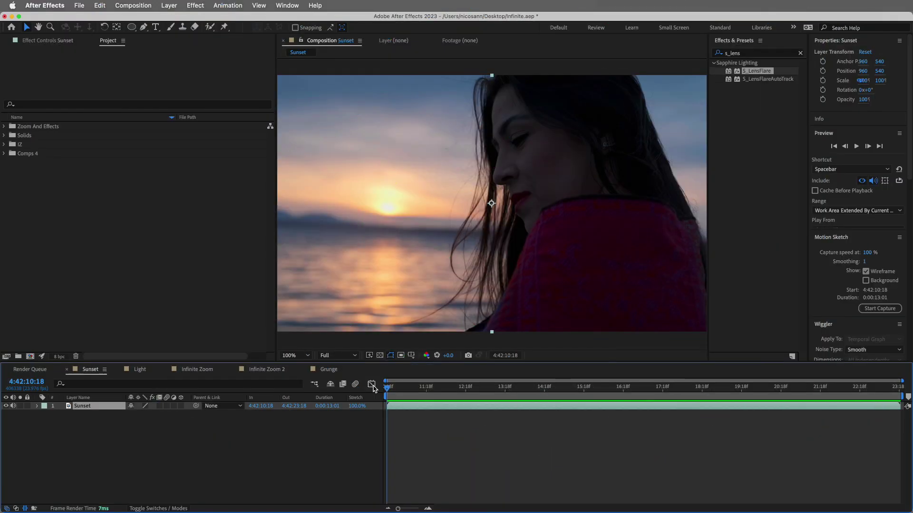
- Switch to After Effects, preview the Sunset clip, and apply the S_LensFlare effect to it
{"action": "key", "text": "space"}
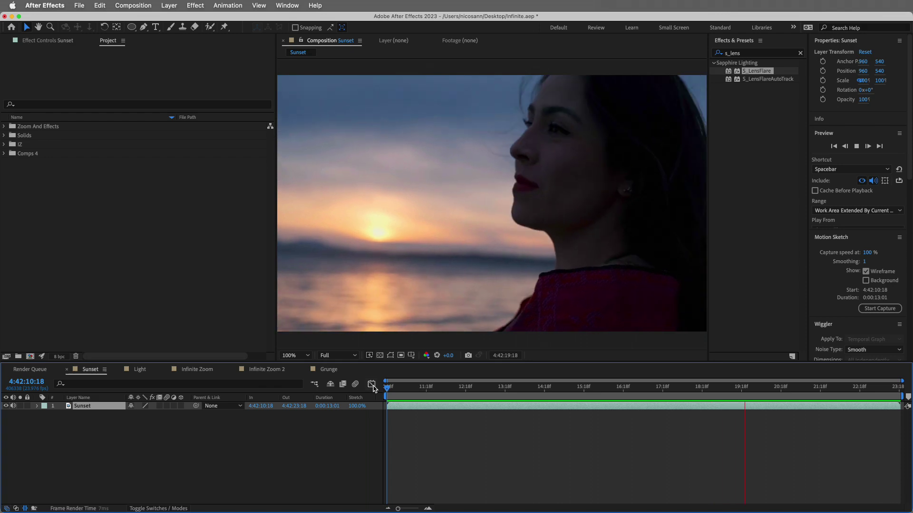
{"action": "key", "text": "space"}
{"action": "left_click", "coordinate": [734, 72]}
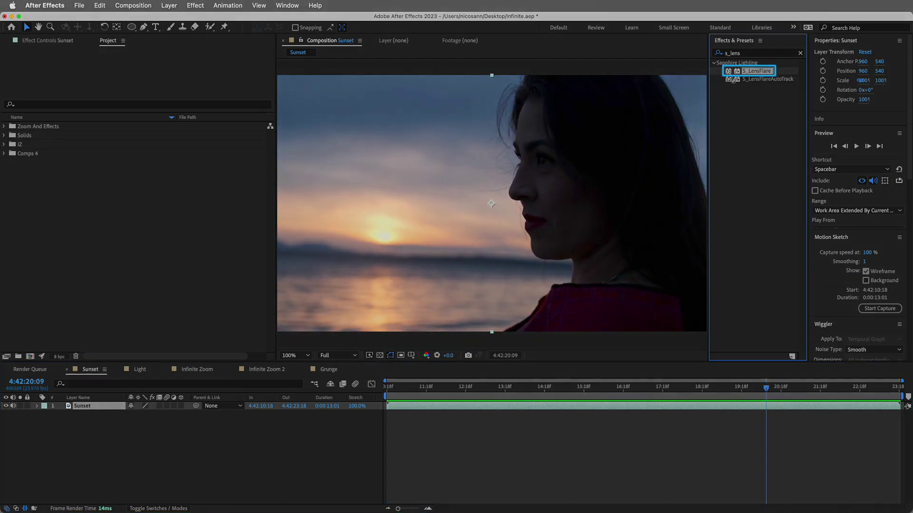
{"action": "left_click_drag", "start_coordinate": [713, 77], "coordinate": [556, 152]}
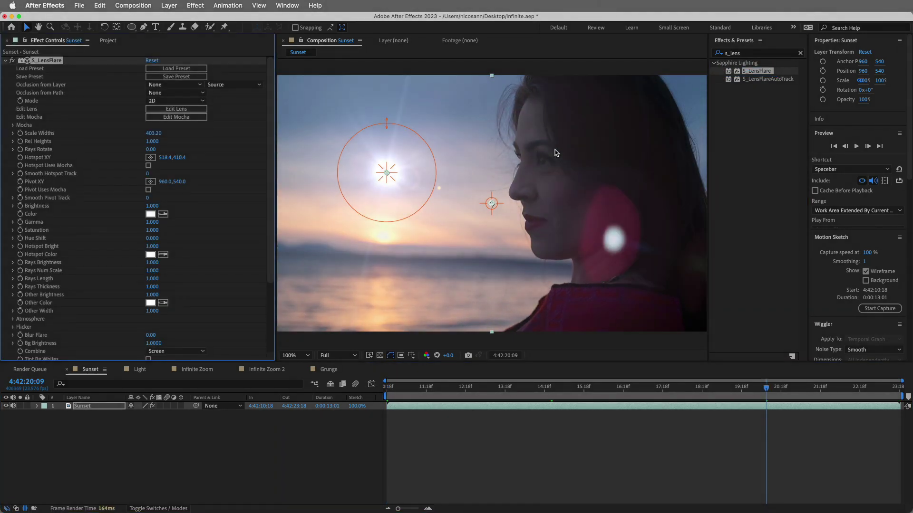
- Place the flare's hotspot over the setting sun at about 492, 676 and its pivot near the woman's shoulder at about 1088, 962
{"action": "left_click_drag", "start_coordinate": [386, 173], "coordinate": [382, 234]}
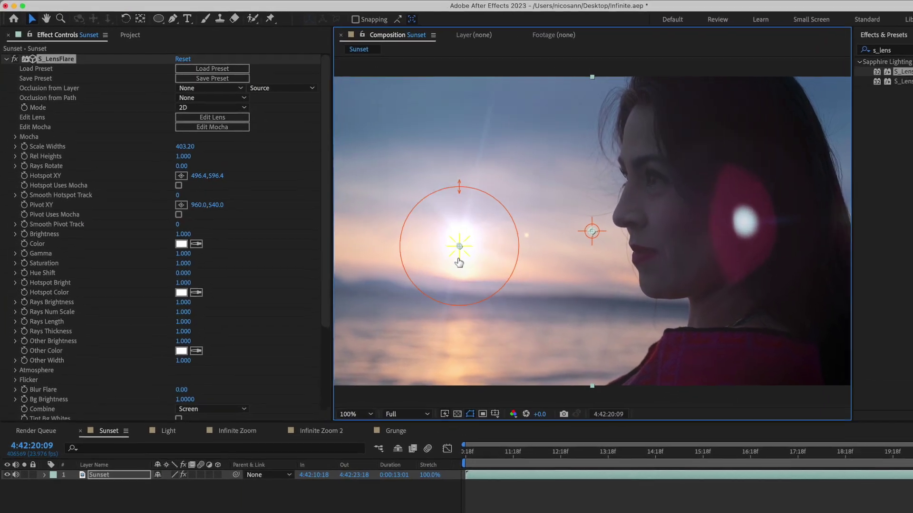
{"action": "left_click_drag", "start_coordinate": [490, 280], "coordinate": [490, 285]}
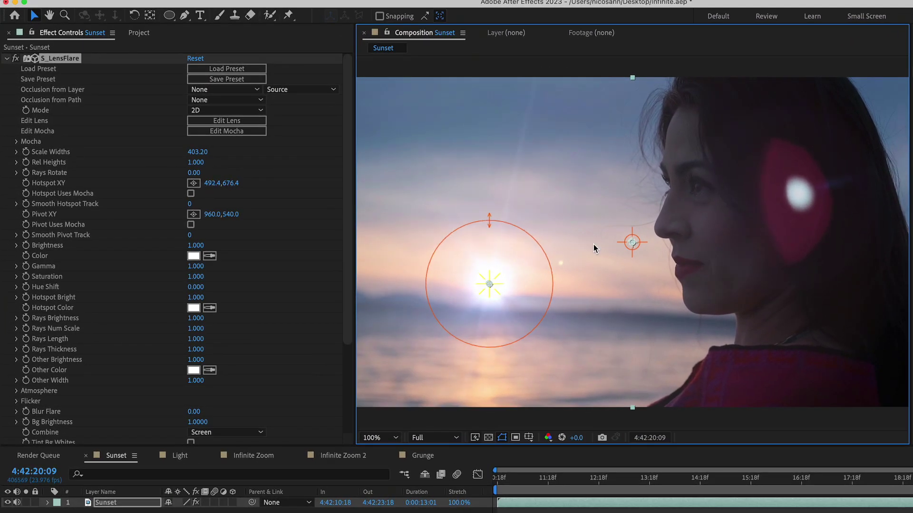
{"action": "left_click_drag", "start_coordinate": [632, 245], "coordinate": [671, 374]}
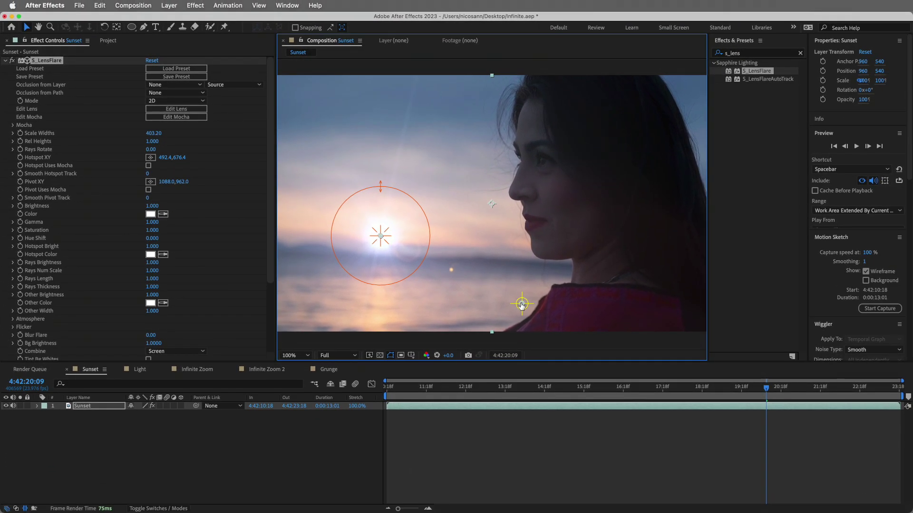
- Search the lens flare presets for "sun", compare several, and load the Palm Beach Sunrise preset
{"action": "left_click", "coordinate": [176, 68]}
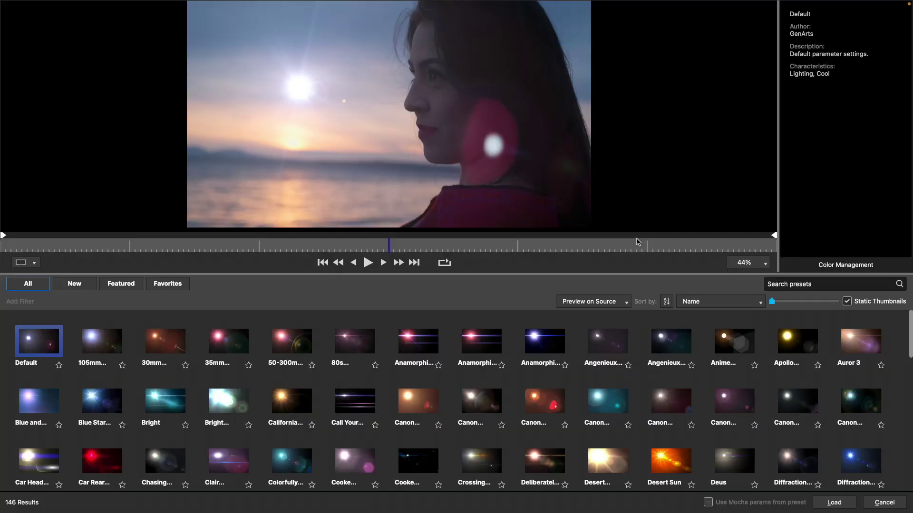
{"action": "left_click", "coordinate": [786, 287]}
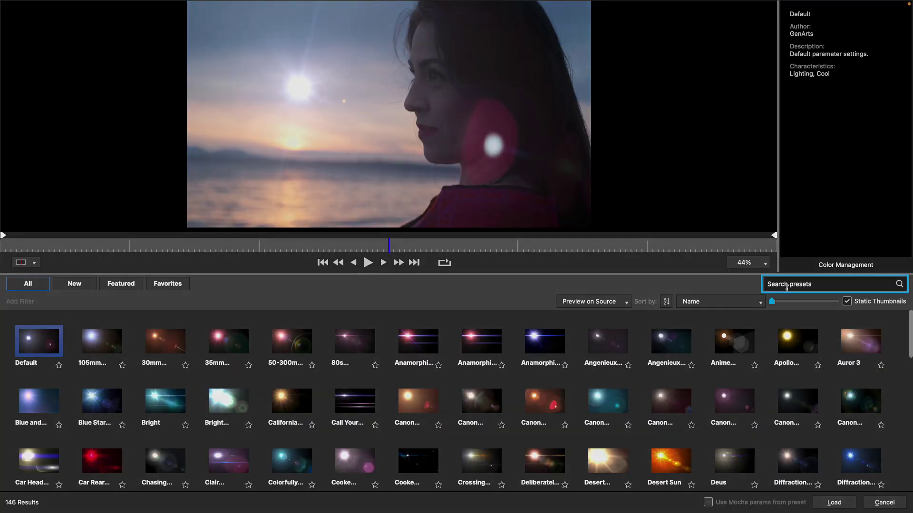
{"action": "type", "text": "sun"}
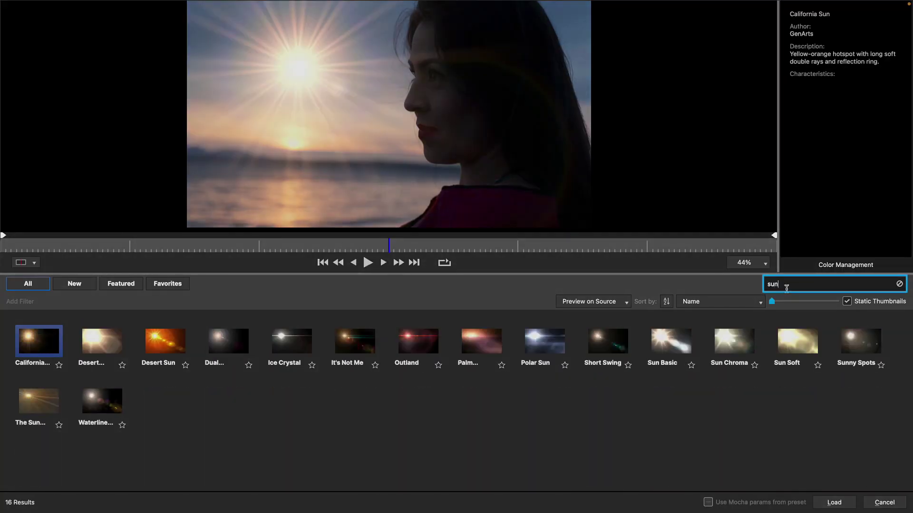
{"action": "left_click", "coordinate": [131, 345]}
{"action": "left_click", "coordinate": [163, 344]}
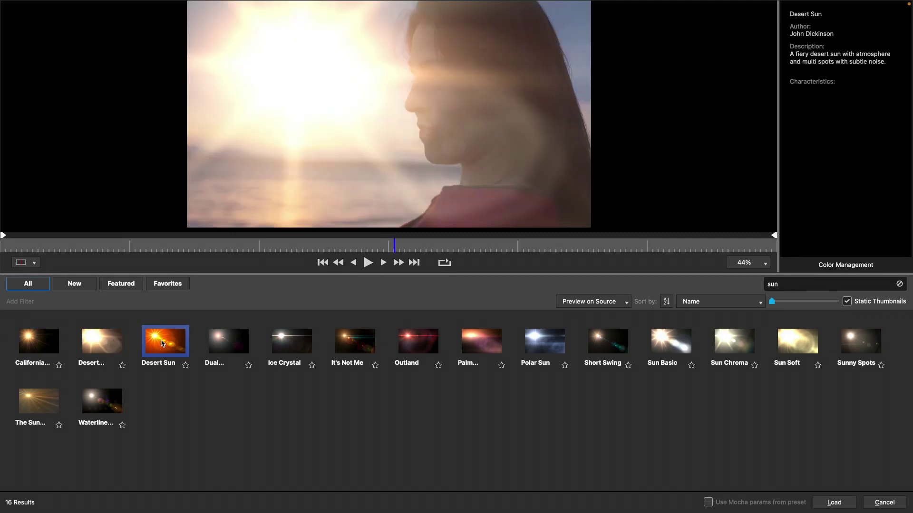
{"action": "left_click", "coordinate": [247, 345]}
{"action": "left_click", "coordinate": [475, 350]}
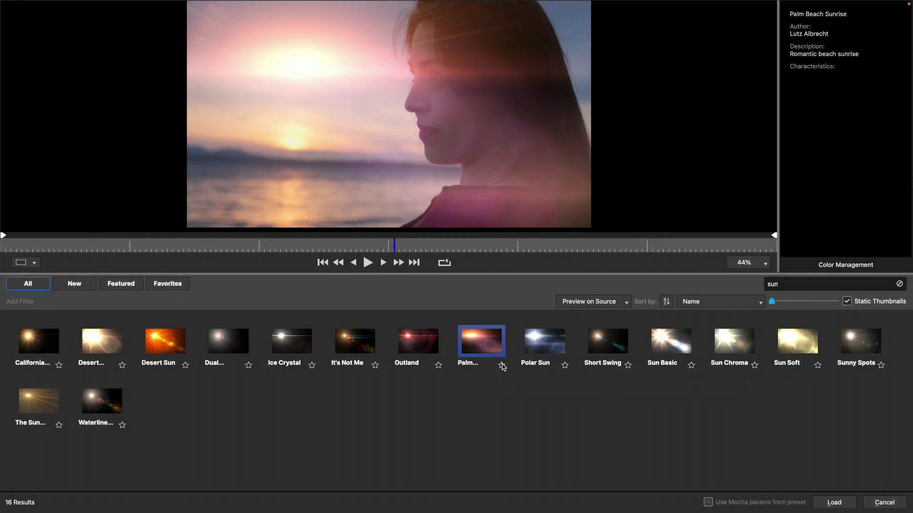
{"action": "left_click", "coordinate": [835, 503]}
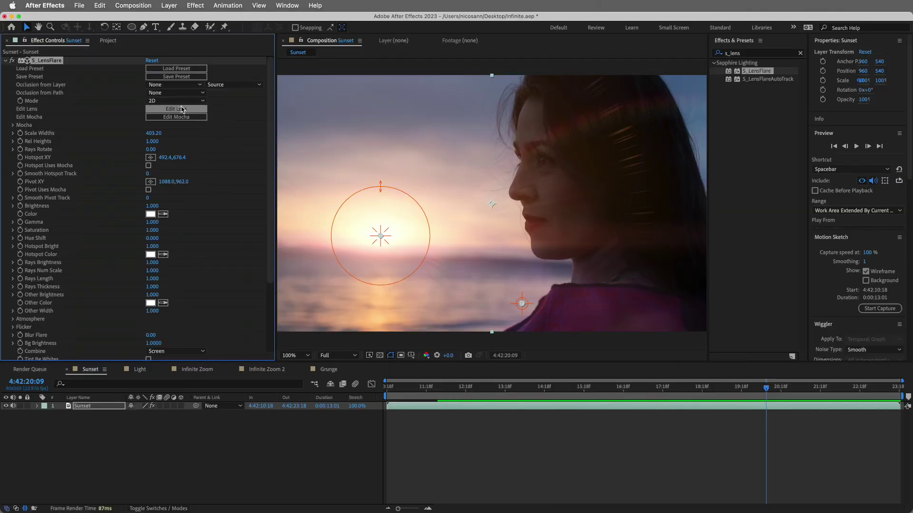
- Open the flare in Sapphire Flare Designer and browse the New flare presets
{"action": "left_click", "coordinate": [182, 110]}
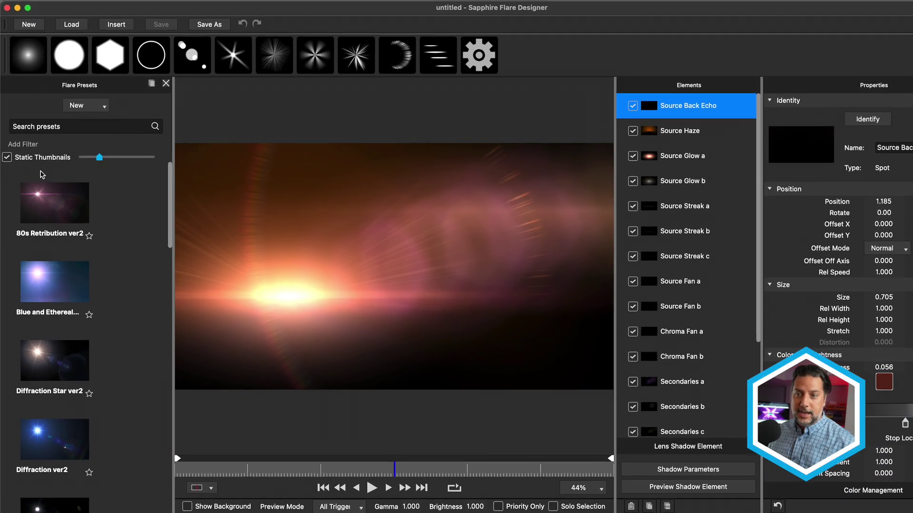
{"action": "scroll", "coordinate": [74, 204], "scroll_direction": "down", "scroll_amount": 15}
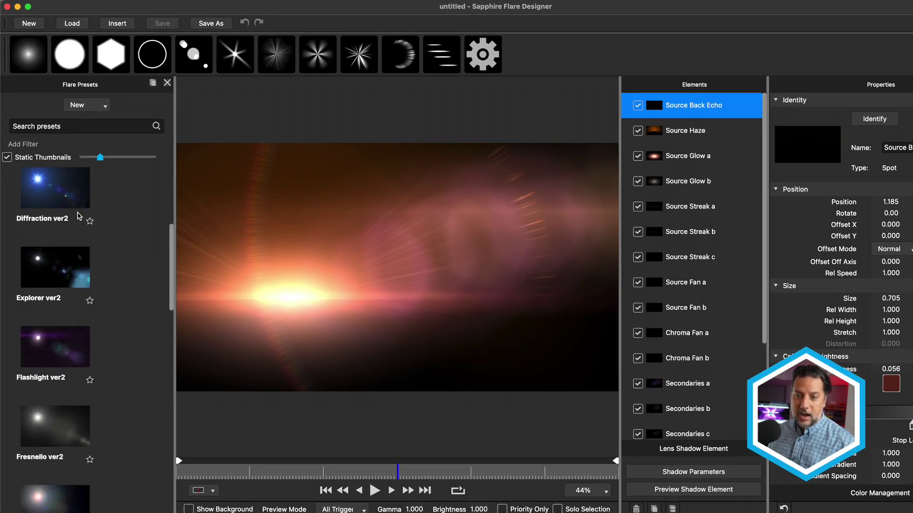
{"action": "scroll", "coordinate": [79, 216], "scroll_direction": "down", "scroll_amount": 10}
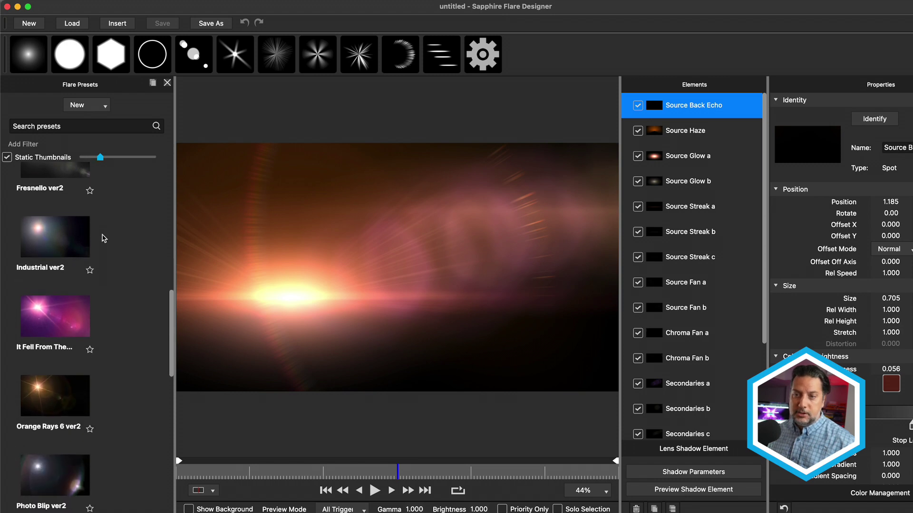
{"action": "scroll", "coordinate": [103, 236], "scroll_direction": "up", "scroll_amount": 10}
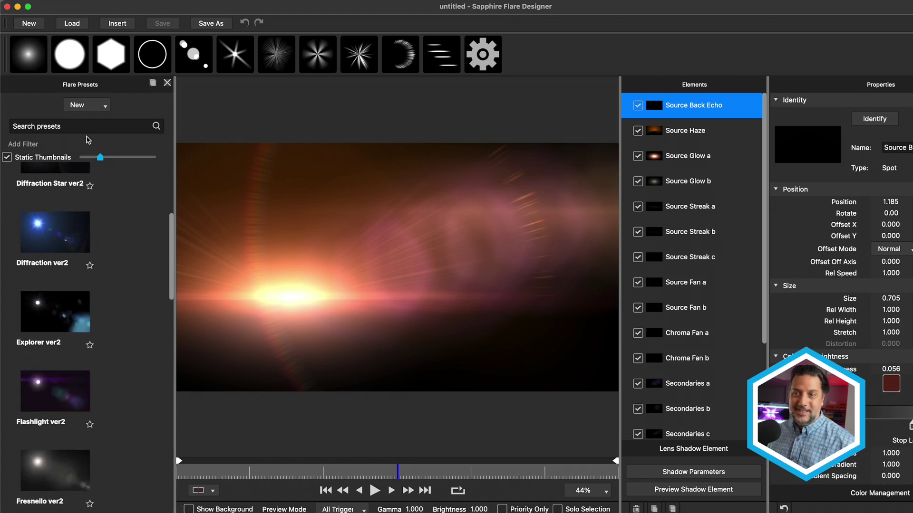
- Search the Components flare presets for "dirt" and add Lens Dirt Element 3 to the flare
{"action": "left_click", "coordinate": [98, 103]}
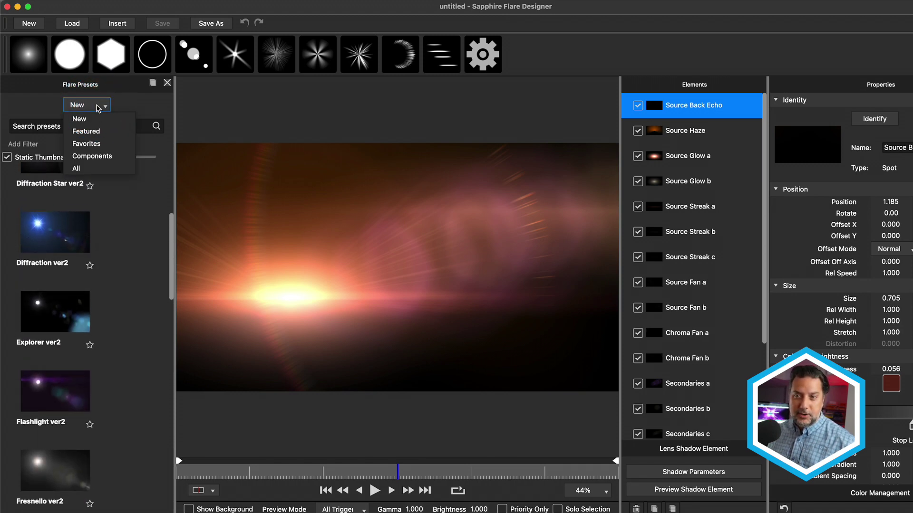
{"action": "left_click", "coordinate": [92, 156]}
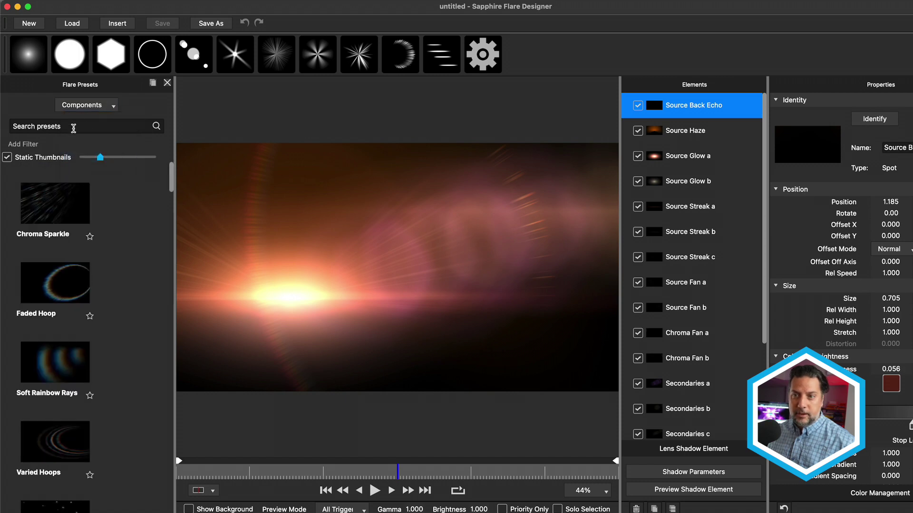
{"action": "left_click", "coordinate": [73, 128]}
{"action": "type", "text": "dirt"}
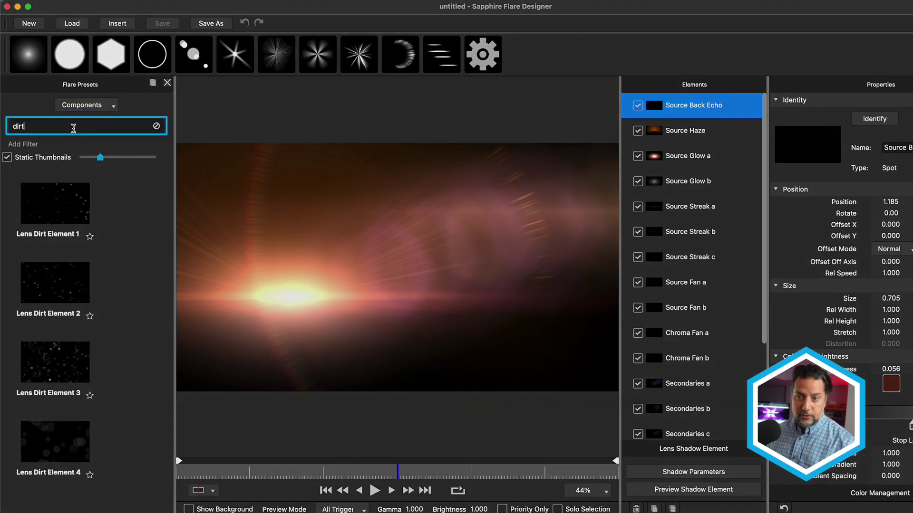
{"action": "key", "text": "Return"}
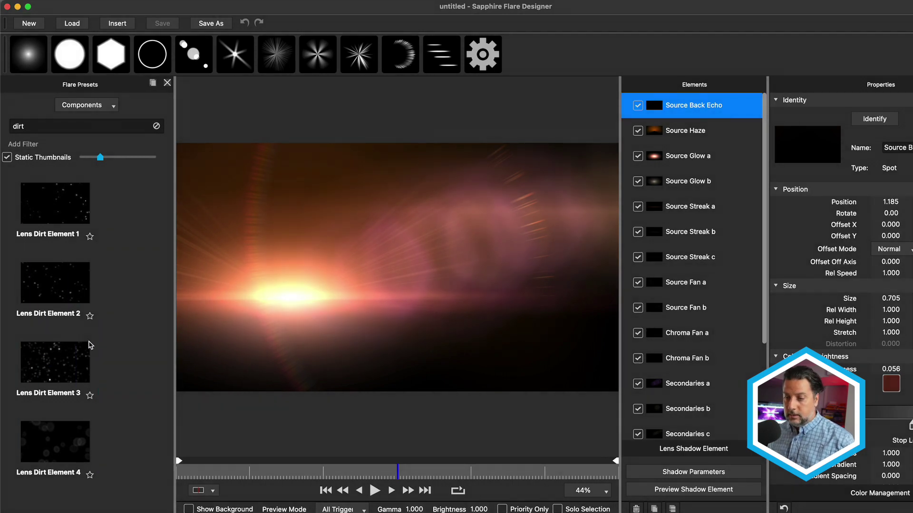
{"action": "left_click", "coordinate": [57, 370]}
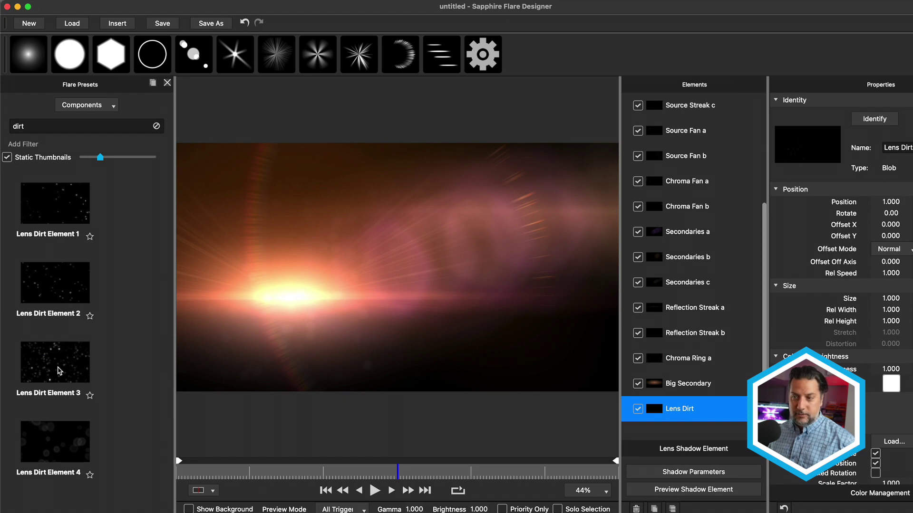
- Review the flare's element list, inspect Chroma Fan a, and select Lens Dirt to examine its properties
{"action": "scroll", "coordinate": [700, 194], "scroll_direction": "up", "scroll_amount": 5}
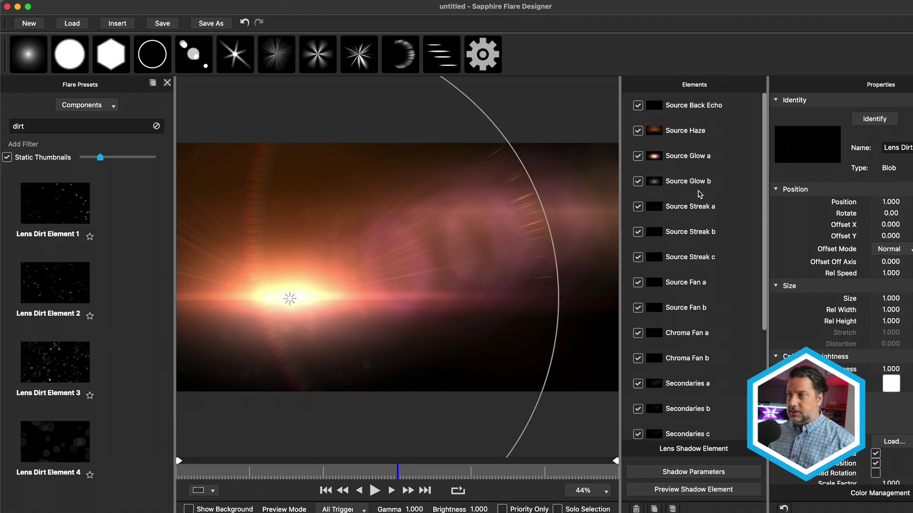
{"action": "scroll", "coordinate": [700, 194], "scroll_direction": "down", "scroll_amount": 6}
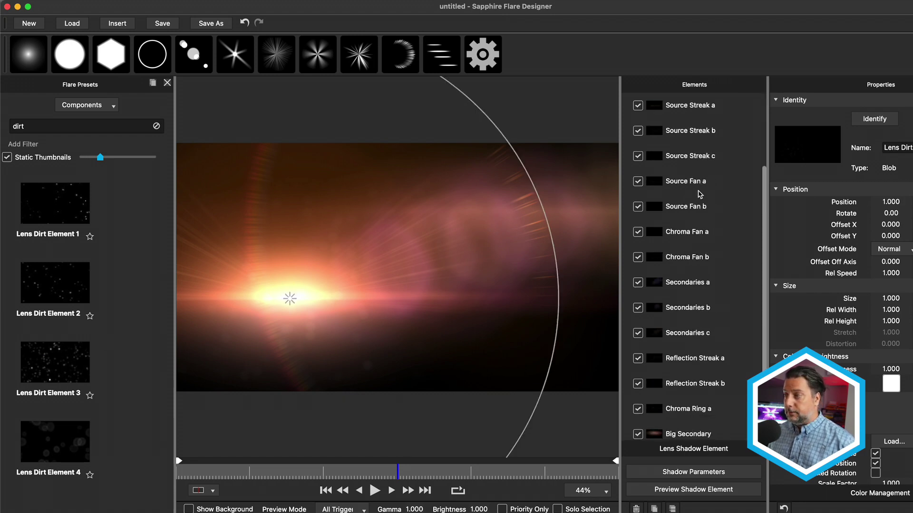
{"action": "left_click", "coordinate": [694, 185]}
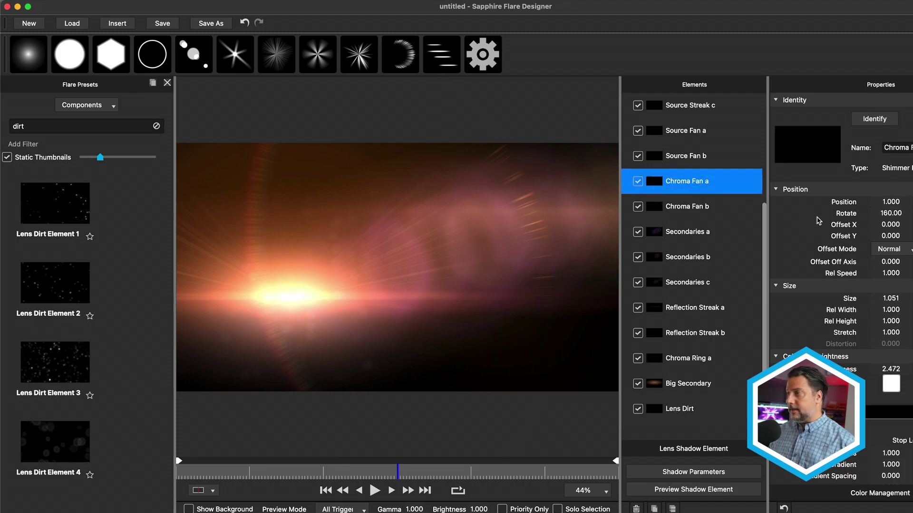
{"action": "left_click", "coordinate": [687, 415]}
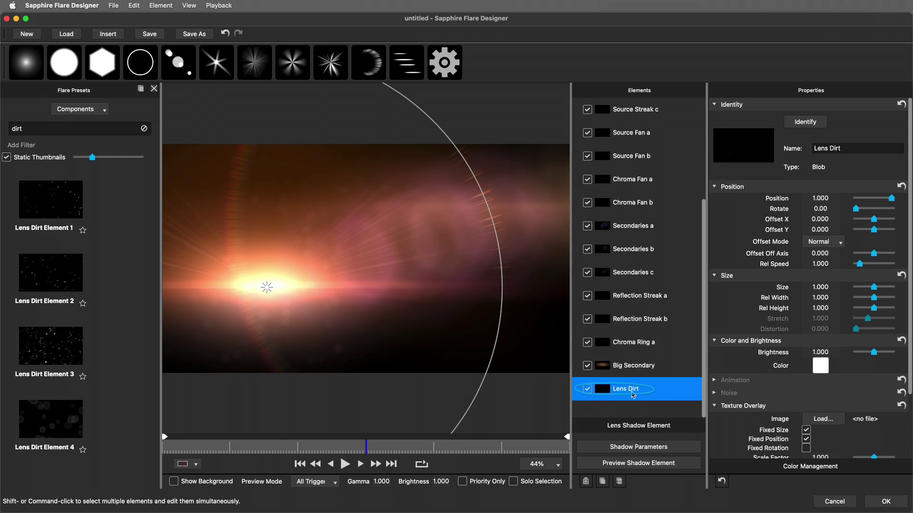
{"action": "scroll", "coordinate": [742, 389], "scroll_direction": "down", "scroll_amount": 3}
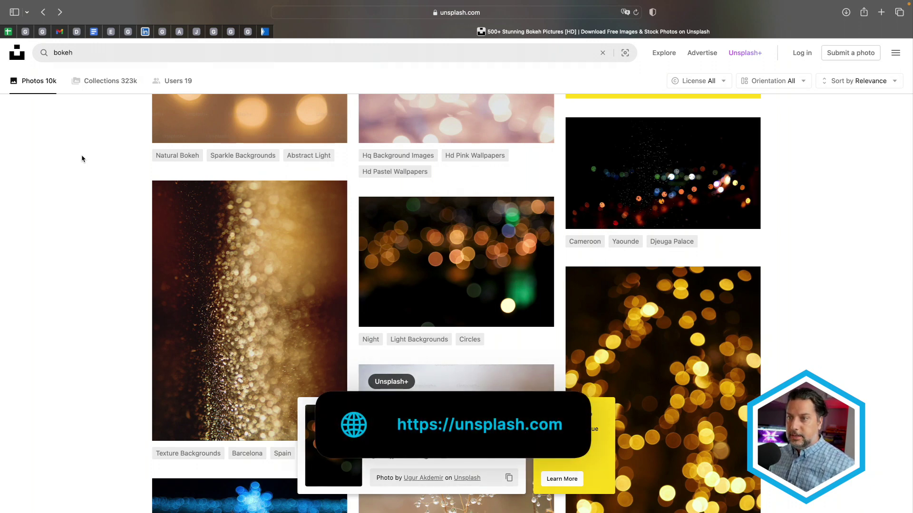
- Browse the bokeh photos on Unsplash and download the vertical gold glitter image
{"action": "scroll", "coordinate": [78, 160], "scroll_direction": "up", "scroll_amount": 2}
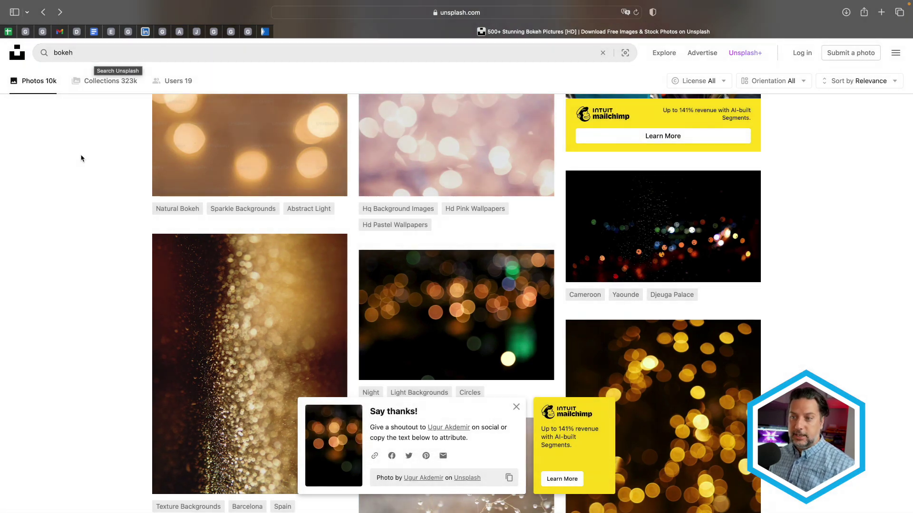
{"action": "scroll", "coordinate": [82, 154], "scroll_direction": "down", "scroll_amount": 5}
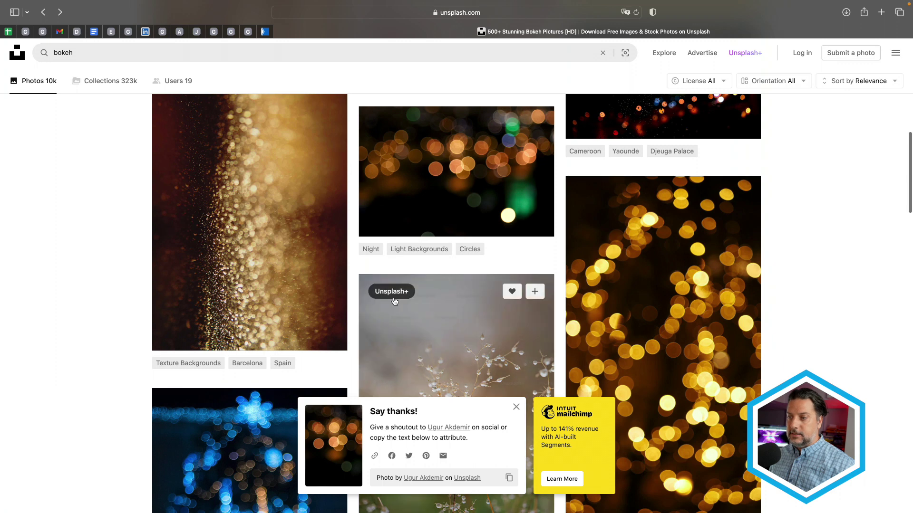
{"action": "scroll", "coordinate": [304, 297], "scroll_direction": "down", "scroll_amount": 1}
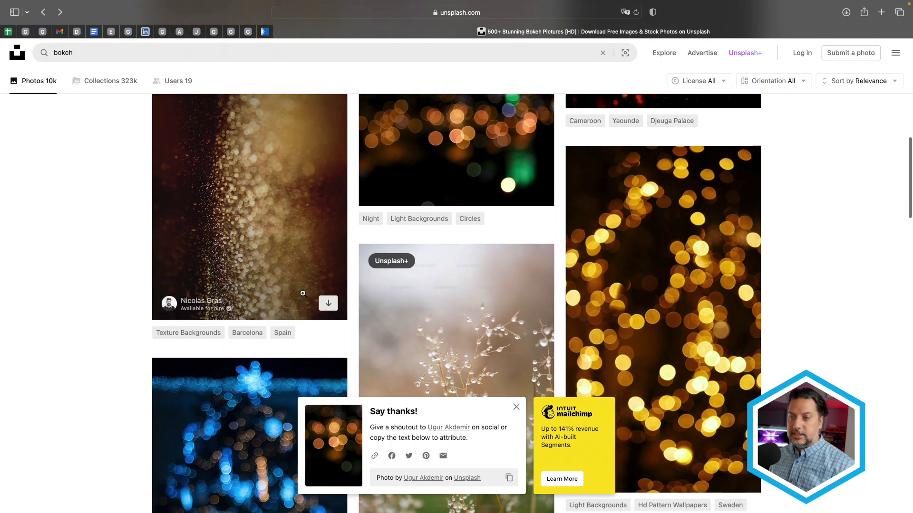
{"action": "left_click", "coordinate": [329, 304]}
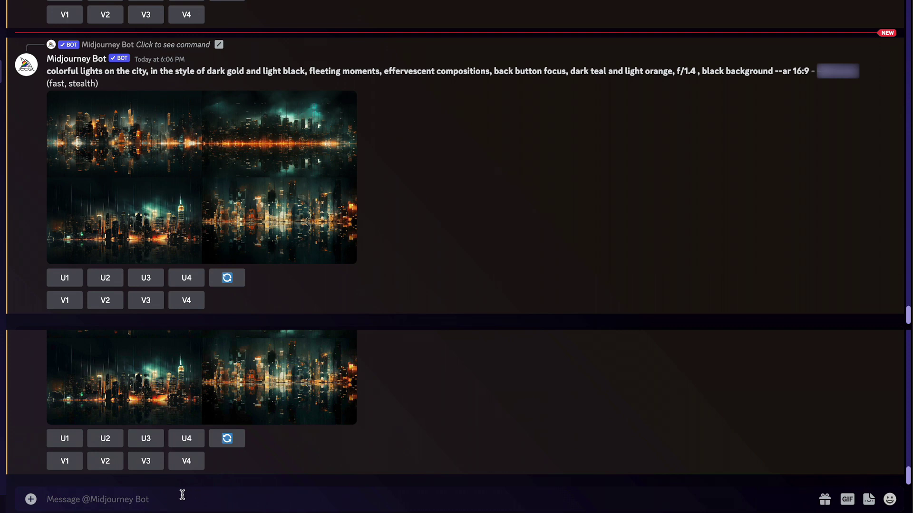
- Run Midjourney's /describe command on the downloaded blue bokeh photo tengyart-VNUF-1-9Y1U-unsplash.jpg
{"action": "type", "text": "/"}
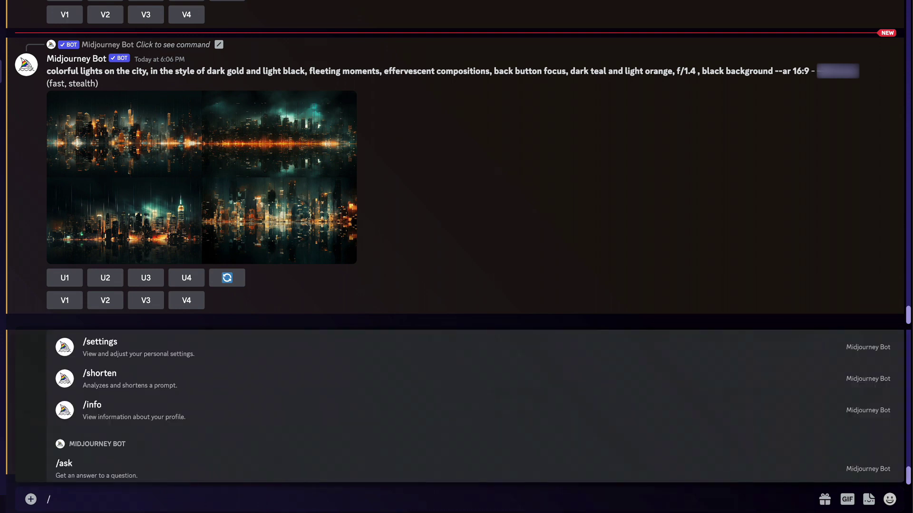
{"action": "type", "text": "descr"}
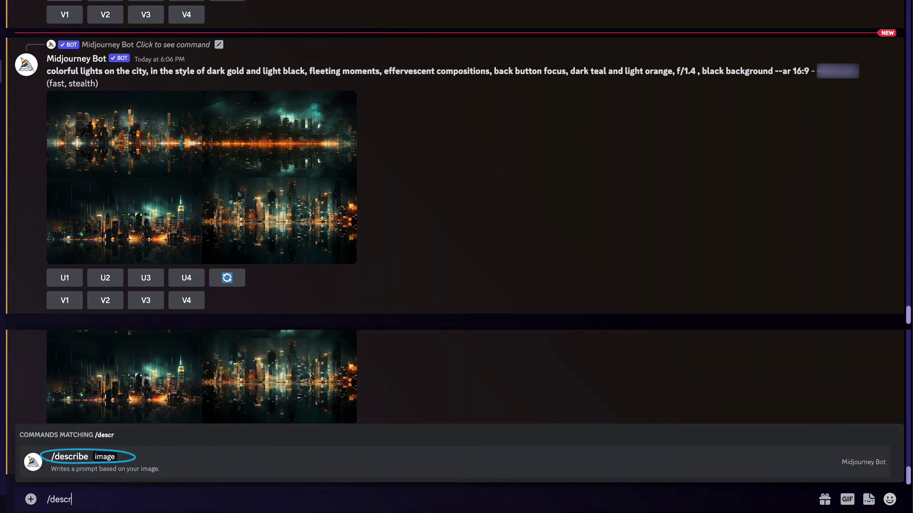
{"action": "type", "text": "ibe"}
{"action": "key", "text": "Tab"}
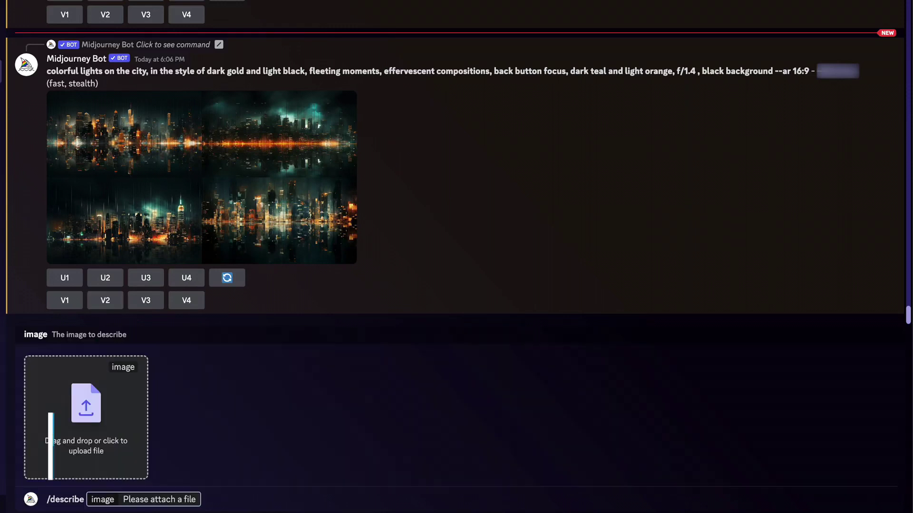
{"action": "left_click", "coordinate": [82, 406]}
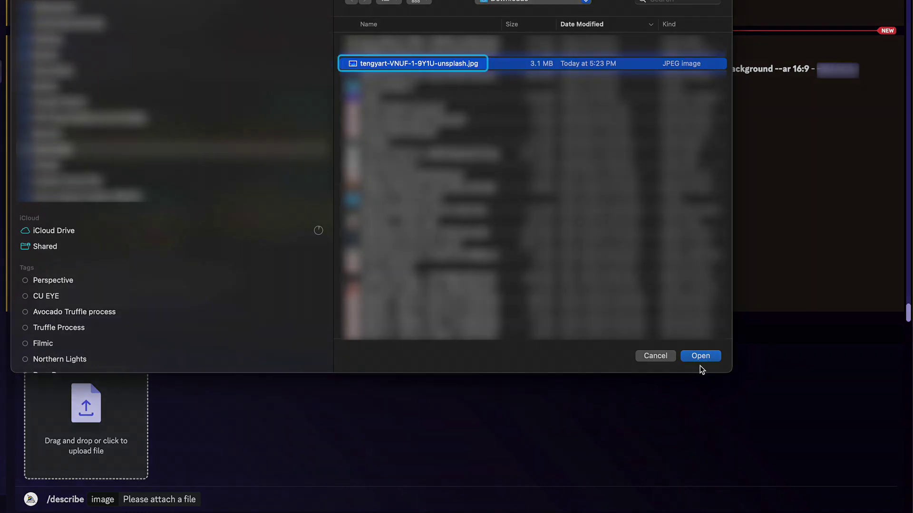
{"action": "left_click", "coordinate": [700, 356]}
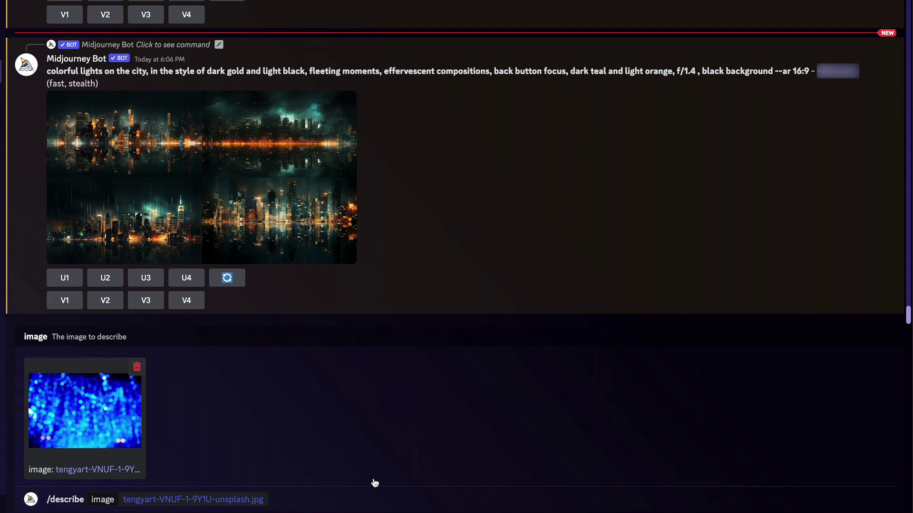
{"action": "left_click", "coordinate": [310, 503]}
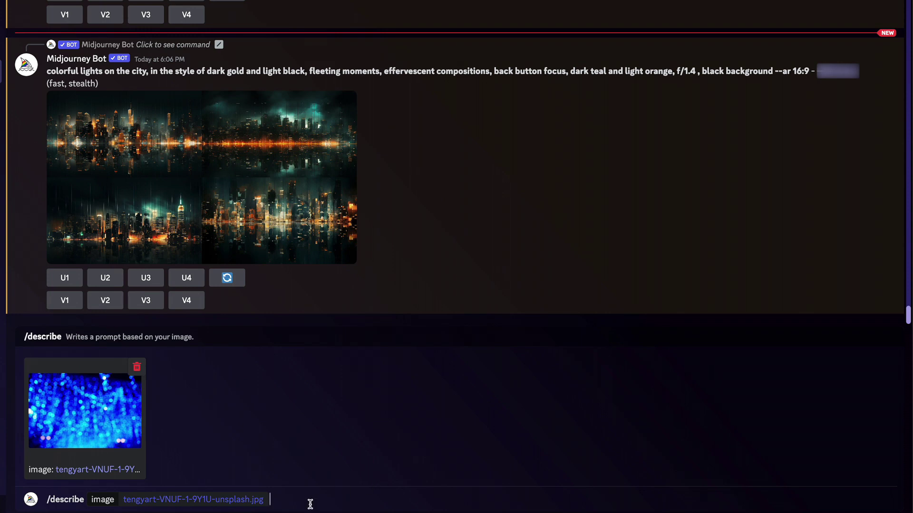
{"action": "key", "text": "Return"}
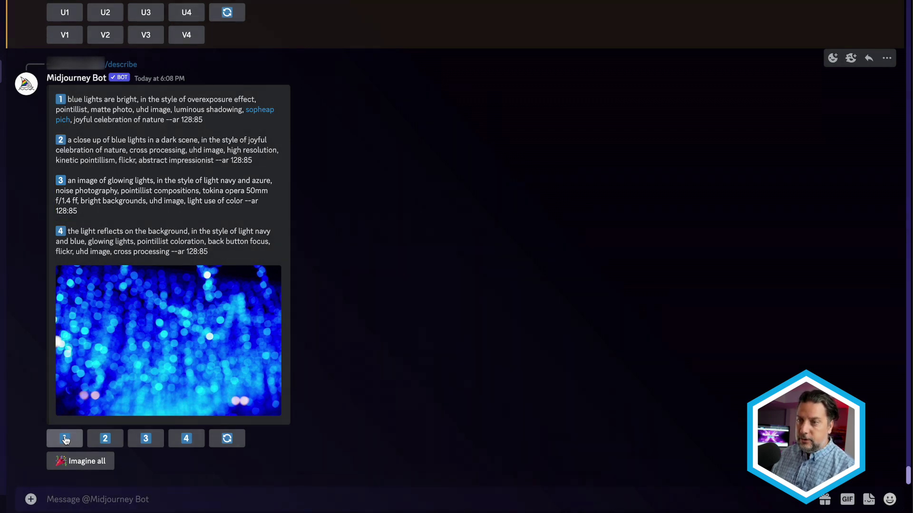
- Open the first suggested prompt for imagining and add "on a black back ground" after "blue lights are bright"
{"action": "left_click", "coordinate": [66, 439]}
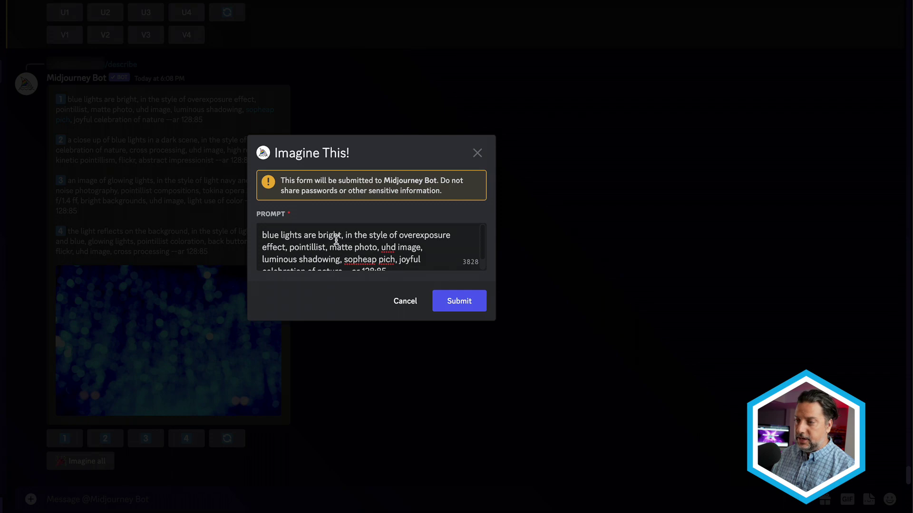
{"action": "left_click", "coordinate": [341, 236]}
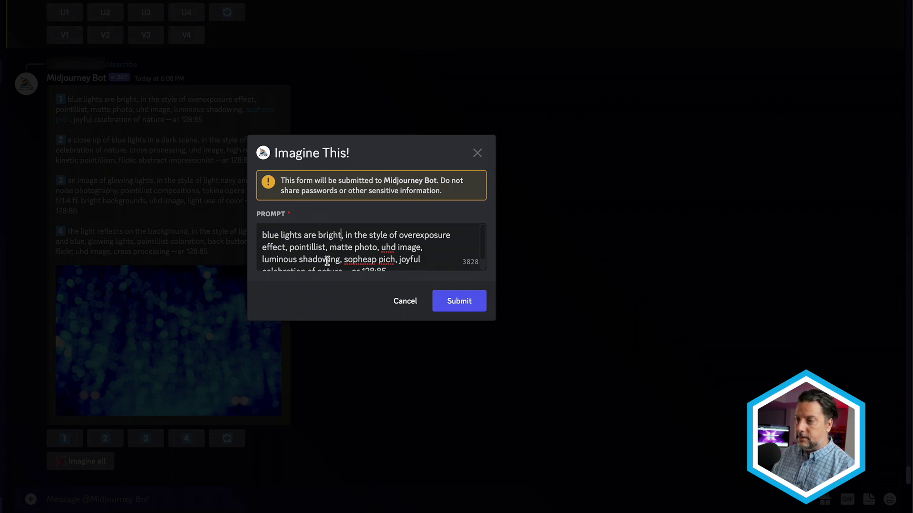
{"action": "type", "text": "on a bla"}
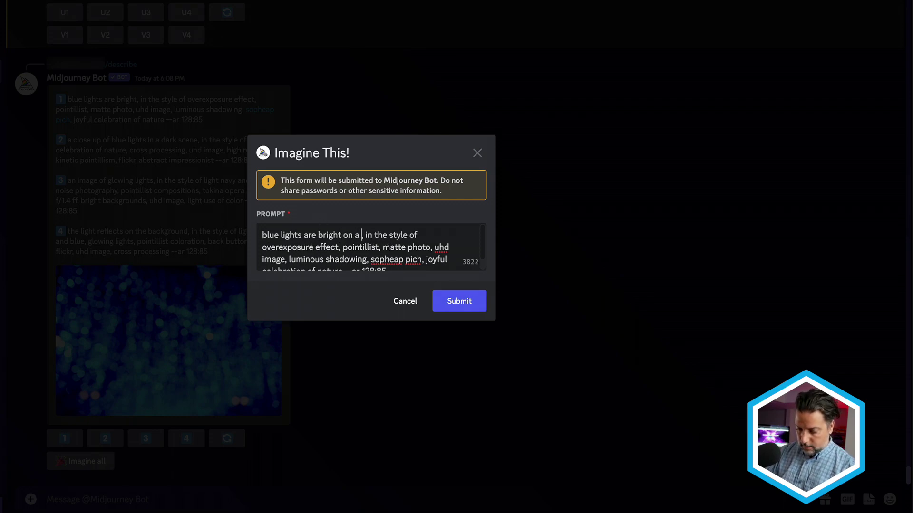
{"action": "type", "text": "ck back"}
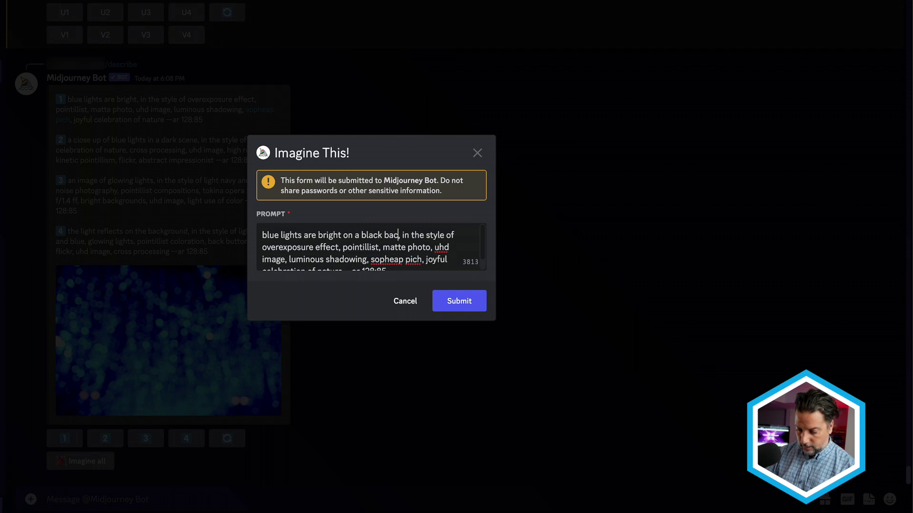
{"action": "type", "text": " ground"}
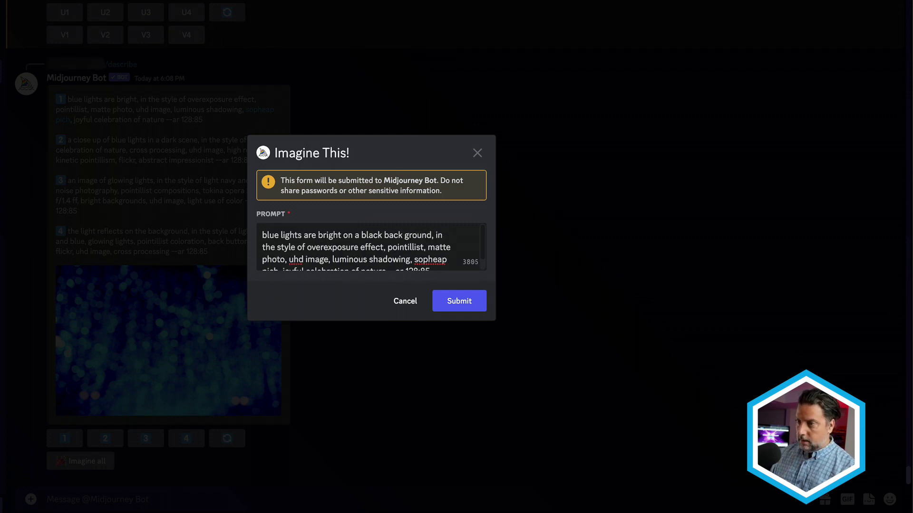
- Remove "sopheap pich" and "joyful celebration of nature" from the prompt
{"action": "scroll", "coordinate": [341, 254], "scroll_direction": "down", "scroll_amount": 2}
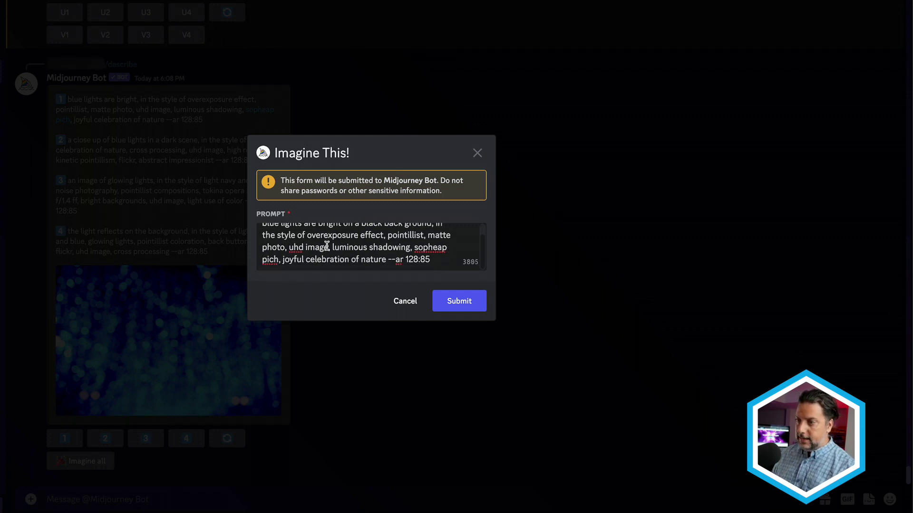
{"action": "left_click_drag", "start_coordinate": [414, 248], "coordinate": [281, 260]}
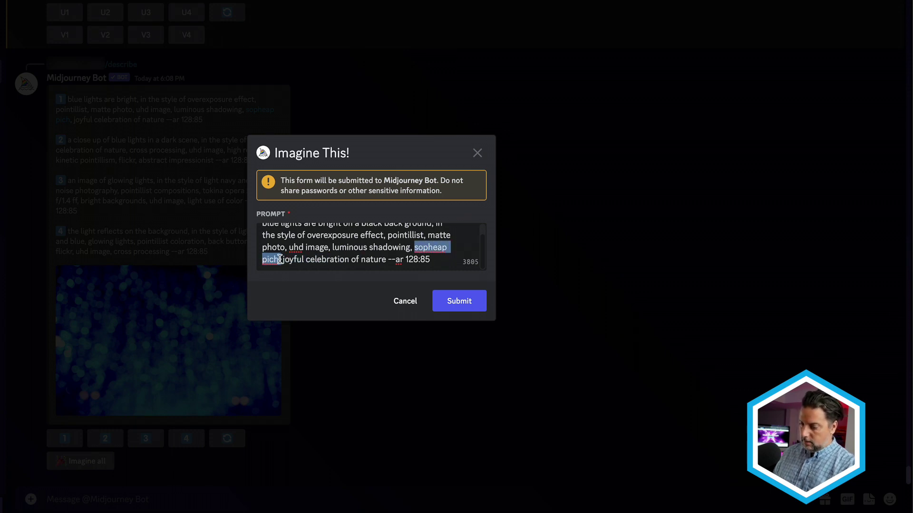
{"action": "key", "text": "BackSpace"}
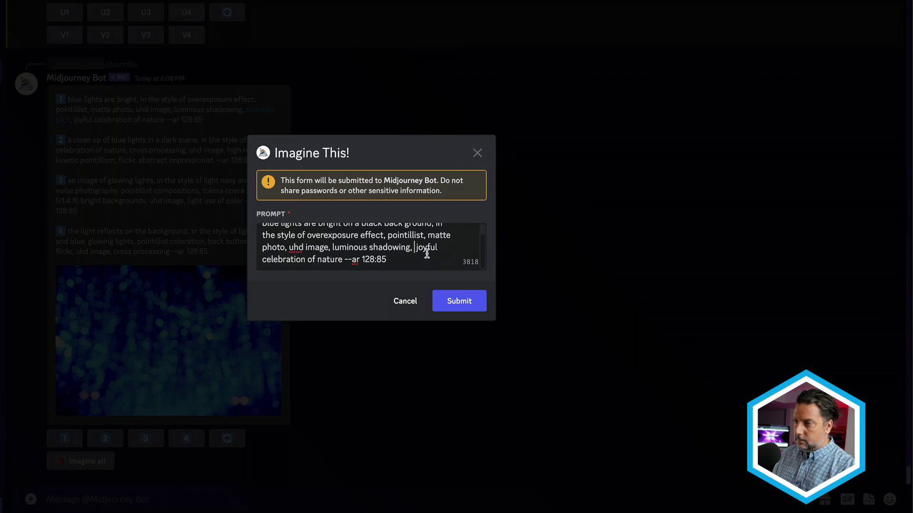
{"action": "left_click_drag", "start_coordinate": [416, 248], "coordinate": [340, 257]}
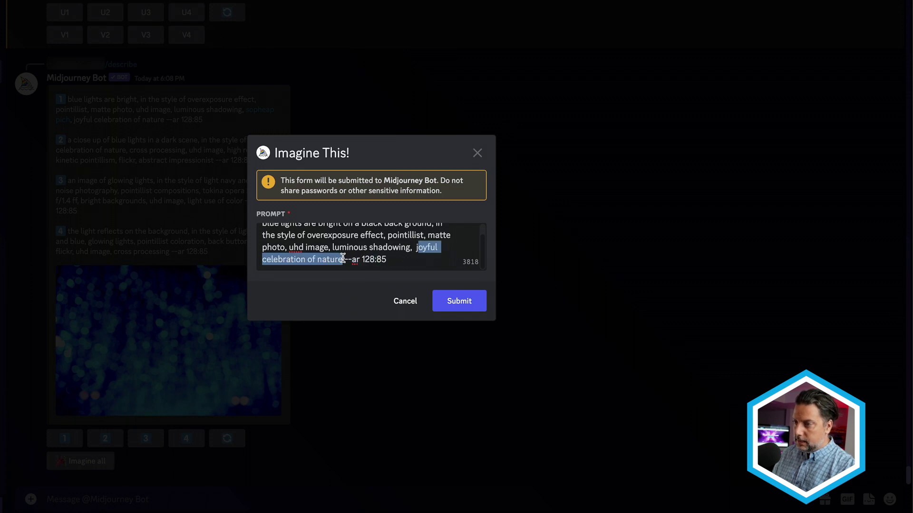
{"action": "key", "text": "BackSpace"}
{"action": "key", "text": "BackSpace"}
{"action": "key", "text": "BackSpace"}
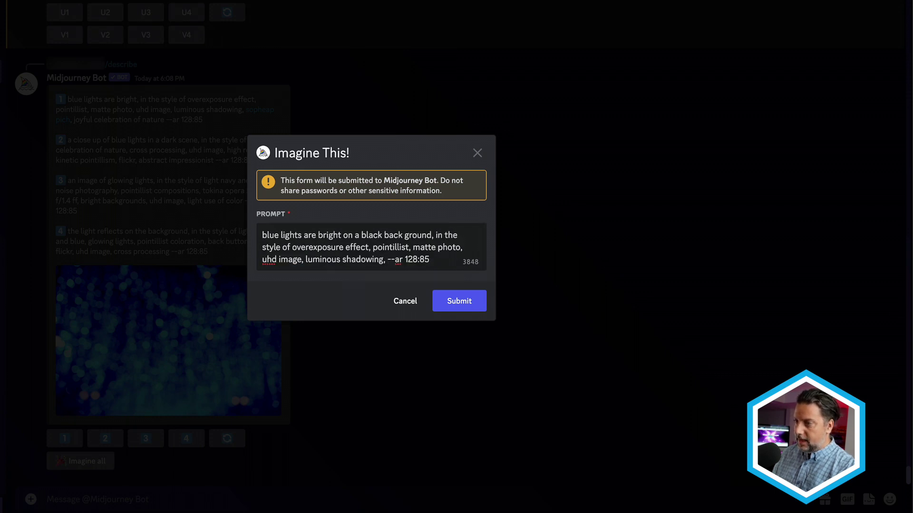
- Set the prompt's aspect ratio to 16:9 and submit it to generate the images
{"action": "left_click_drag", "start_coordinate": [408, 259], "coordinate": [427, 260]}
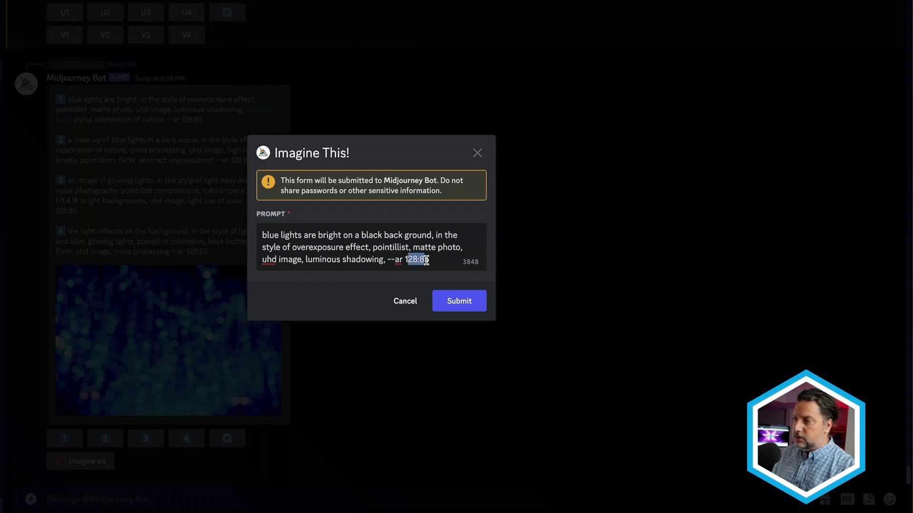
{"action": "key", "text": "BackSpace"}
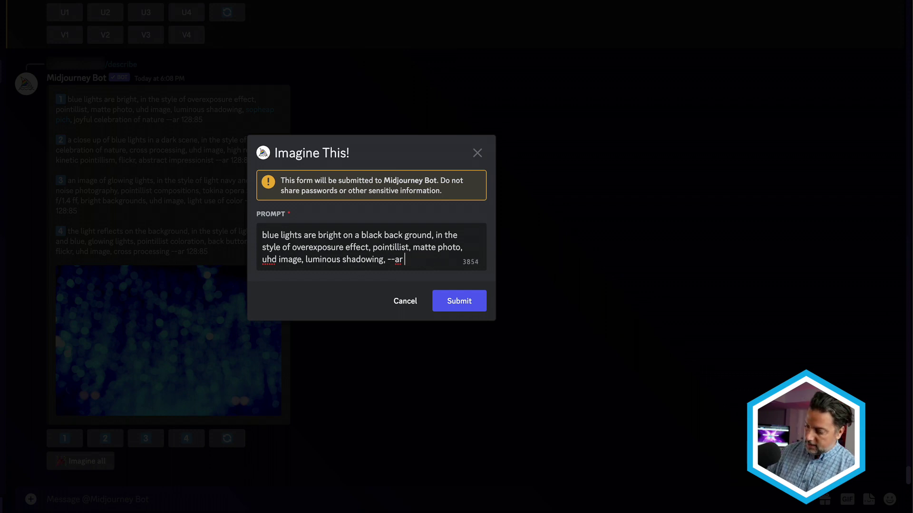
{"action": "type", "text": "6"}
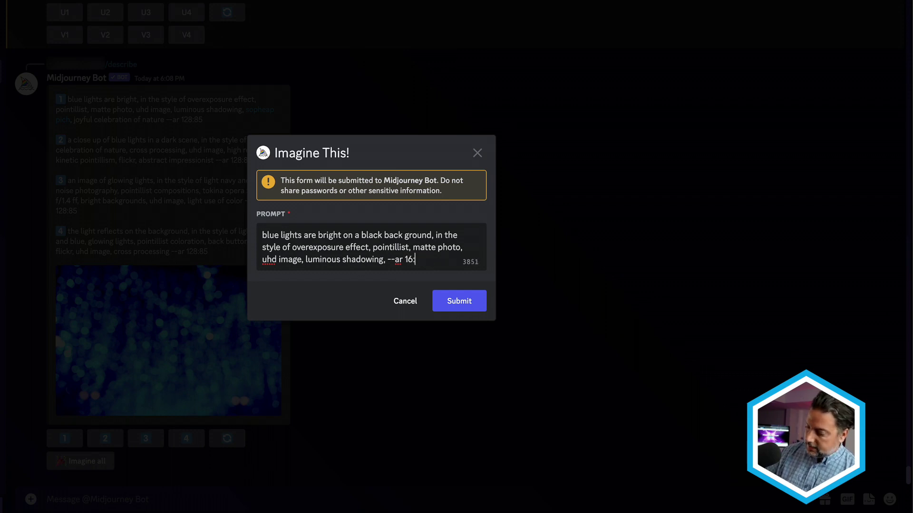
{"action": "type", "text": ":9"}
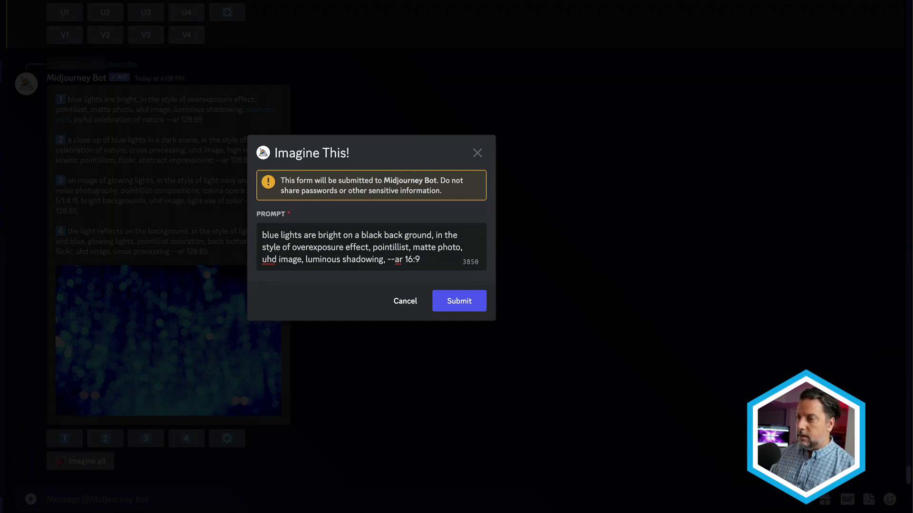
{"action": "left_click", "coordinate": [482, 302]}
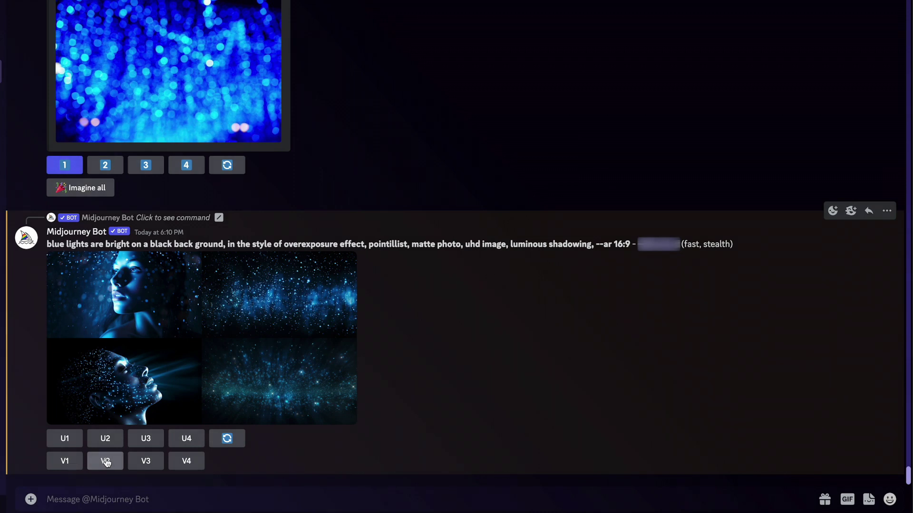
- Generate a remix variation of image 2 with "luminous shadowing" removed from its prompt
{"action": "left_click", "coordinate": [105, 461]}
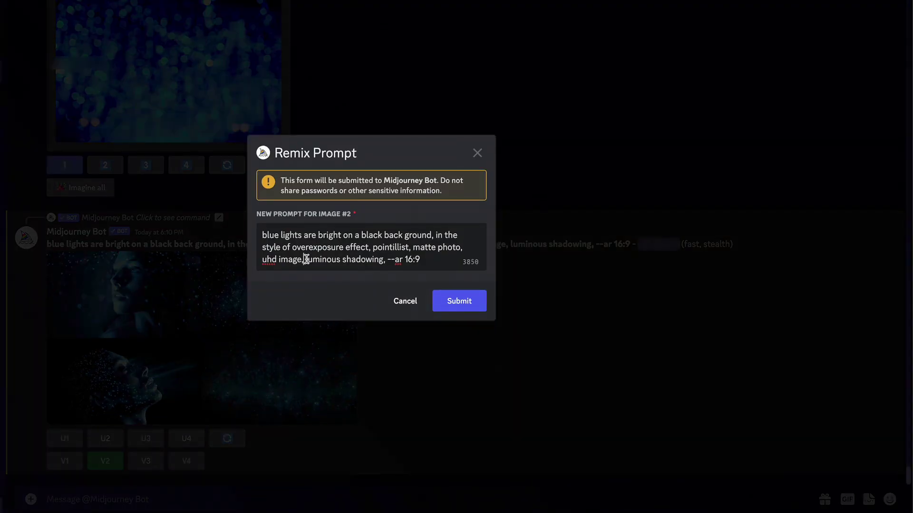
{"action": "left_click_drag", "start_coordinate": [305, 259], "coordinate": [383, 264]}
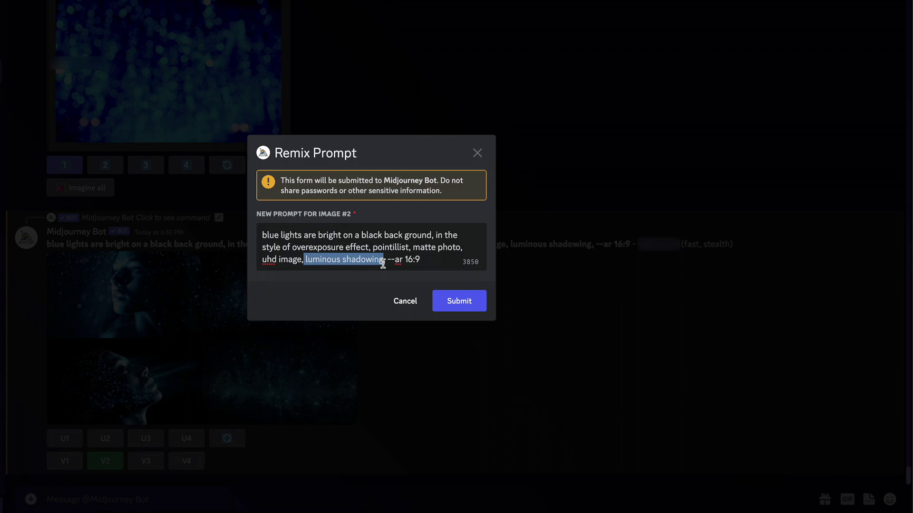
{"action": "key", "text": "BackSpace"}
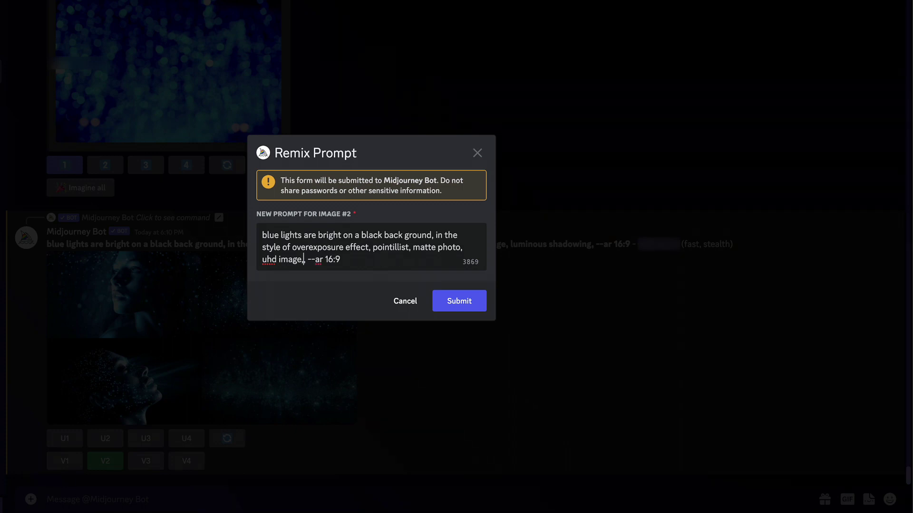
{"action": "key", "text": "BackSpace"}
{"action": "left_click", "coordinate": [457, 299]}
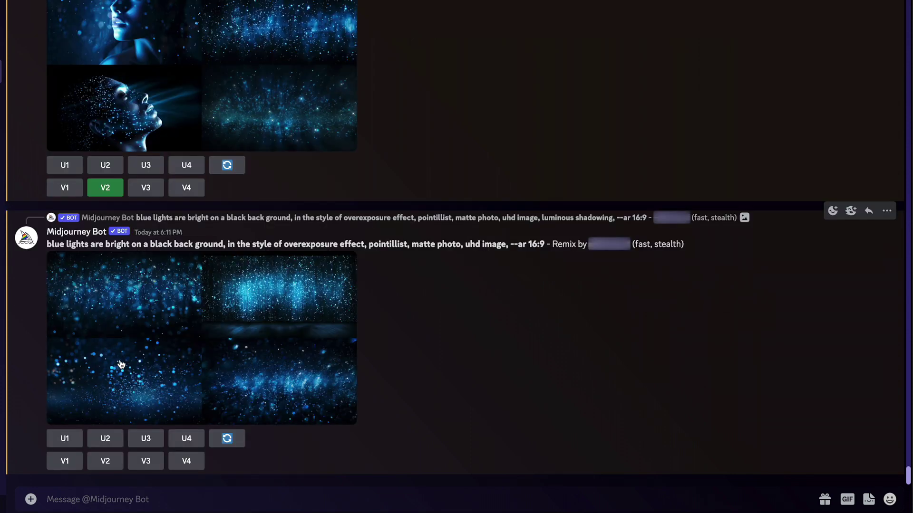
- Upscale image 3 of the remixed grid and save it as a PNG in Downloads
{"action": "left_click", "coordinate": [147, 438]}
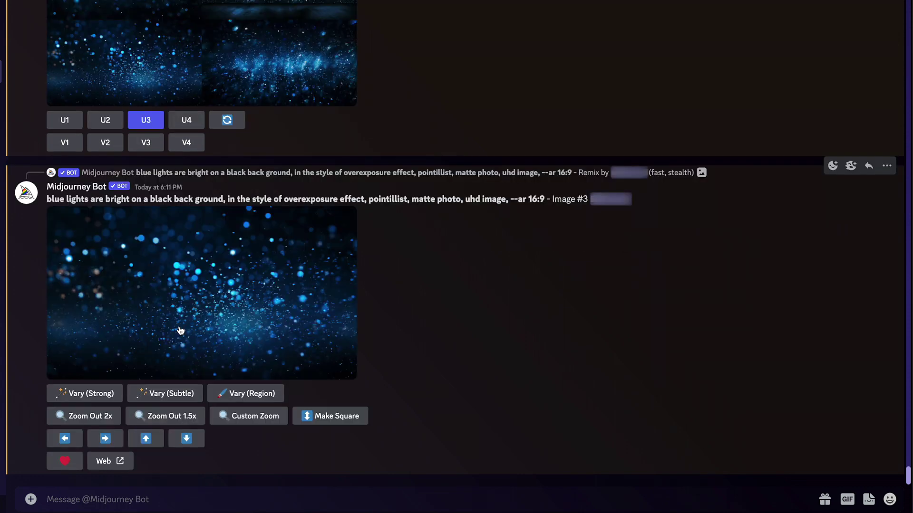
{"action": "right_click", "coordinate": [180, 330]}
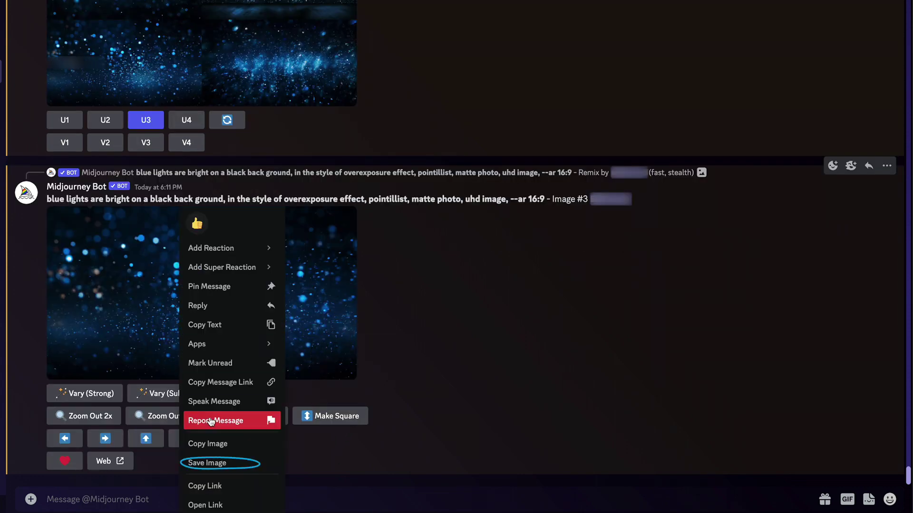
{"action": "left_click", "coordinate": [207, 463]}
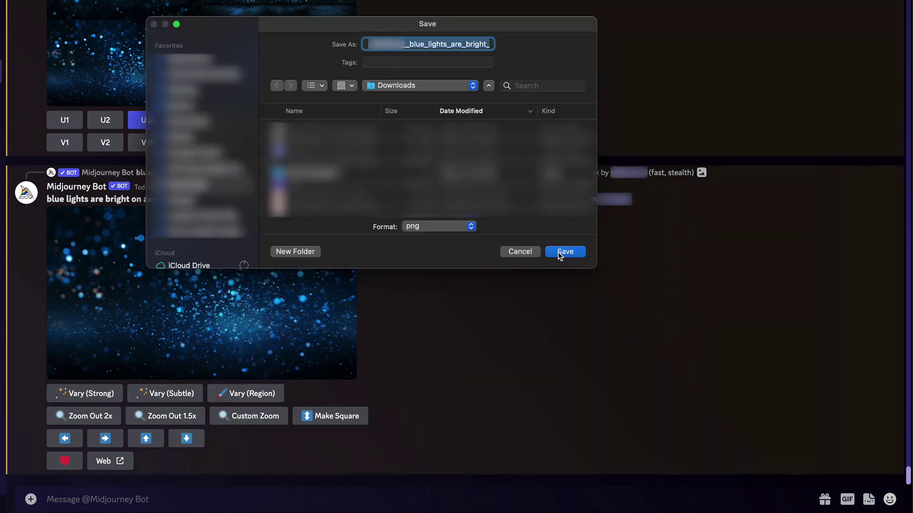
{"action": "left_click", "coordinate": [564, 252]}
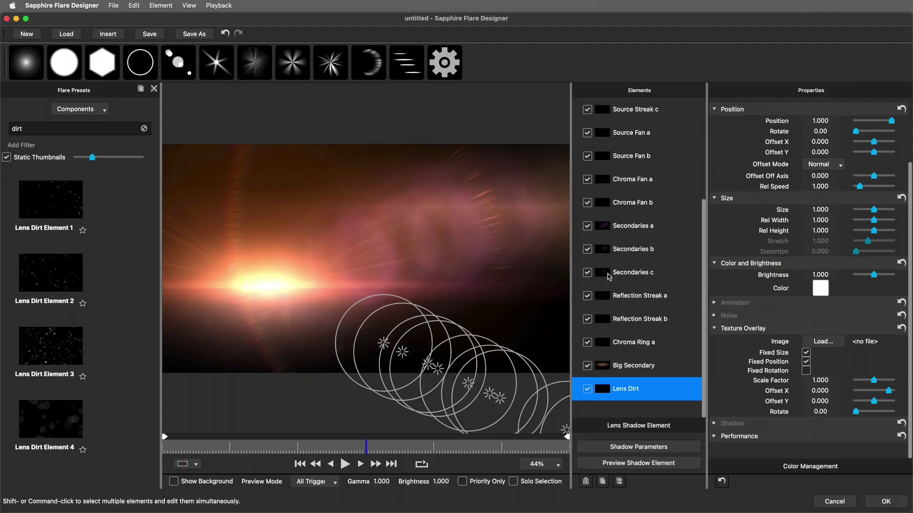
- In Sapphire Flare Designer, load the saved blue lights PNG as the Lens Dirt element's texture overlay image
{"action": "left_click", "coordinate": [626, 391]}
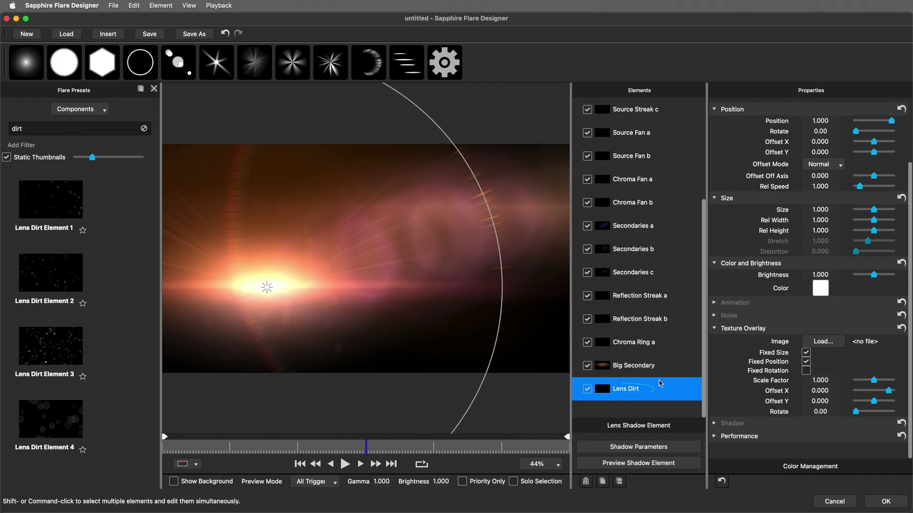
{"action": "left_click", "coordinate": [823, 342]}
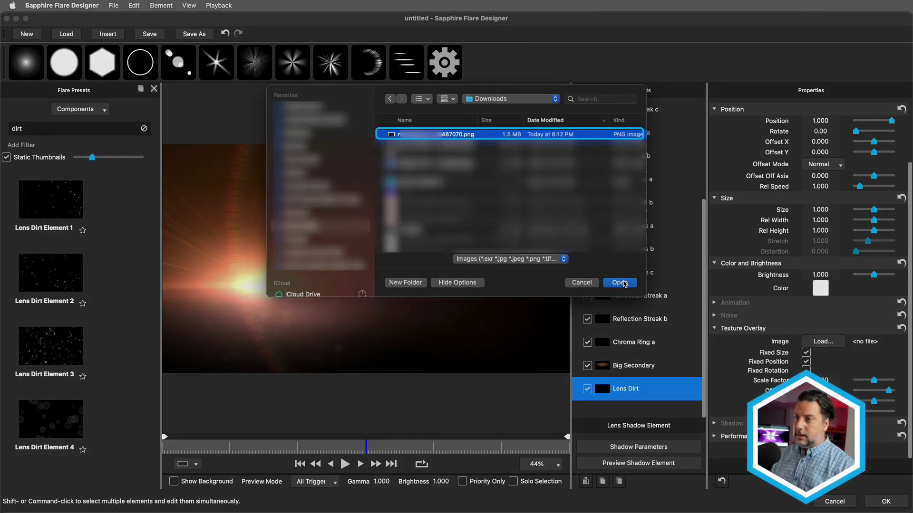
{"action": "left_click", "coordinate": [620, 283]}
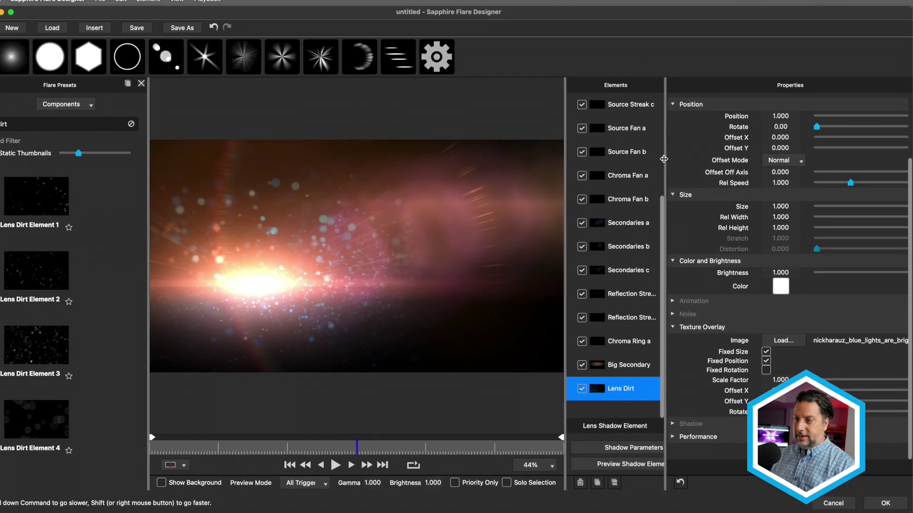
- Lower the Lens Dirt element's brightness to 0.296 and move the flare's hotspot around the preview to test it
{"action": "left_click_drag", "start_coordinate": [706, 163], "coordinate": [670, 163]}
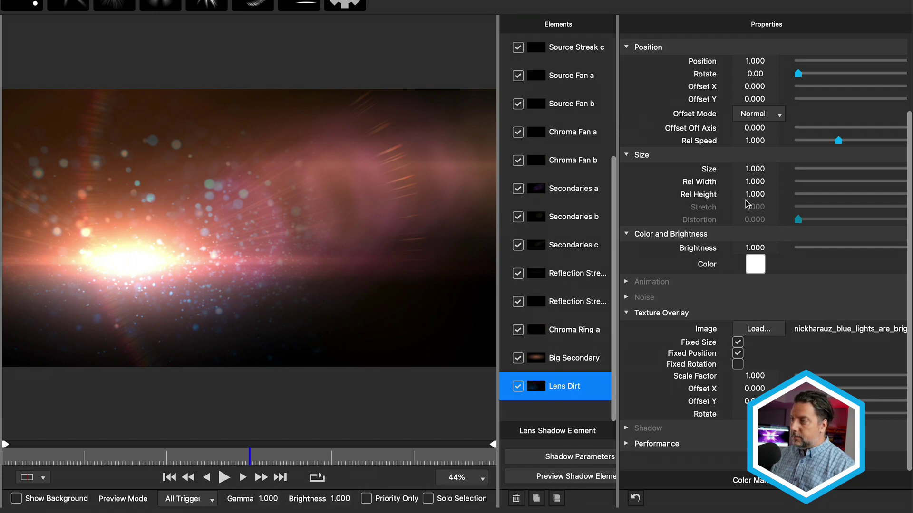
{"action": "left_click", "coordinate": [813, 248]}
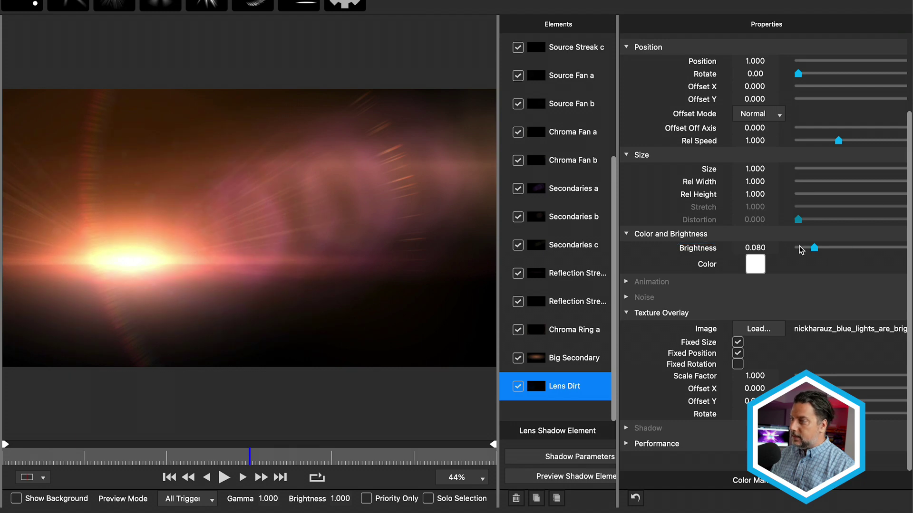
{"action": "left_click_drag", "start_coordinate": [814, 247], "coordinate": [857, 257]}
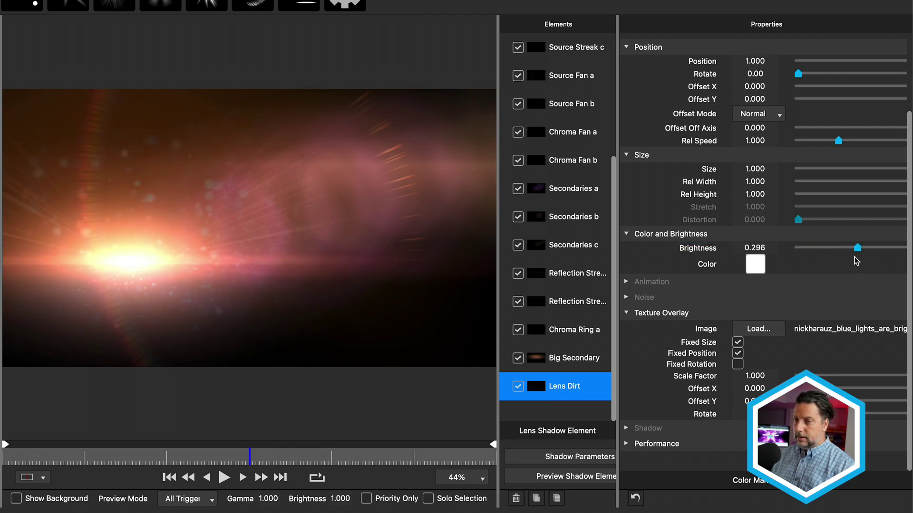
{"action": "left_click_drag", "start_coordinate": [120, 259], "coordinate": [252, 221]}
{"action": "left_click_drag", "start_coordinate": [110, 234], "coordinate": [126, 244]}
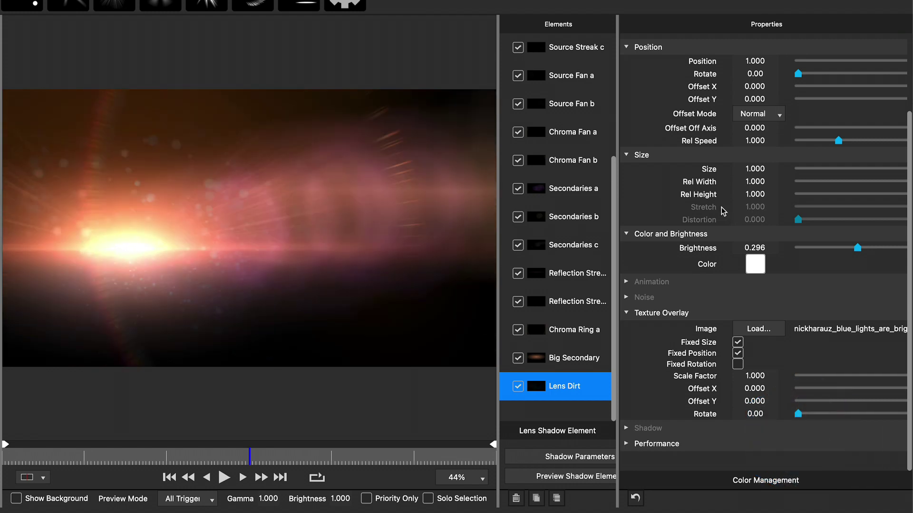
- Set the Lens Dirt element's Offset Off Axis to -0.425 and accept the flare design
{"action": "scroll", "coordinate": [713, 210], "scroll_direction": "up", "scroll_amount": 3}
{"action": "left_click_drag", "start_coordinate": [887, 176], "coordinate": [911, 193]}
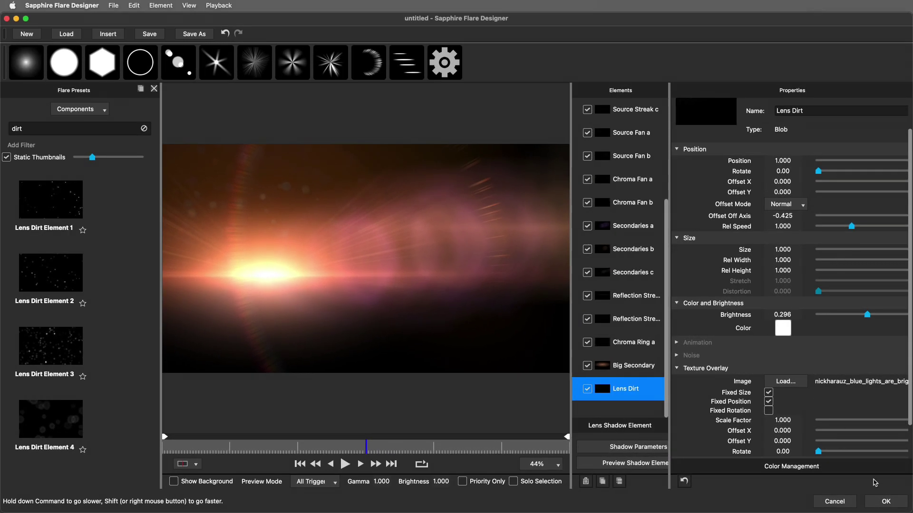
{"action": "left_click", "coordinate": [885, 501]}
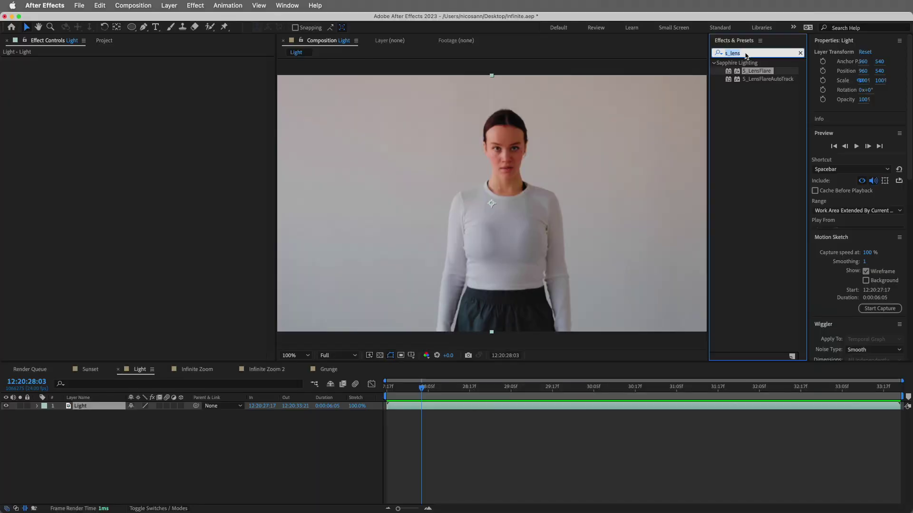
- In After Effects, apply the BCC+Light effect to the Light layer and move its gobo to position 976, 552
{"action": "double_click", "coordinate": [741, 52]}
{"action": "type", "text": "bcc+"}
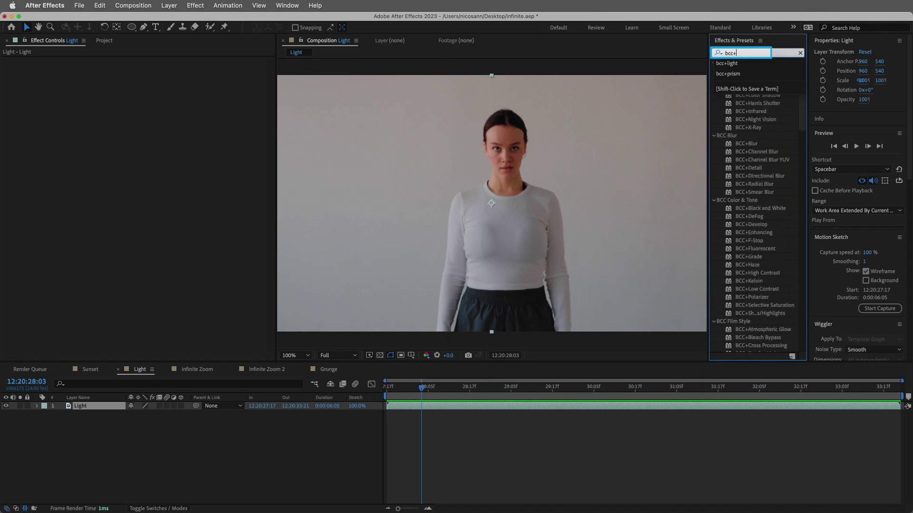
{"action": "type", "text": "light"}
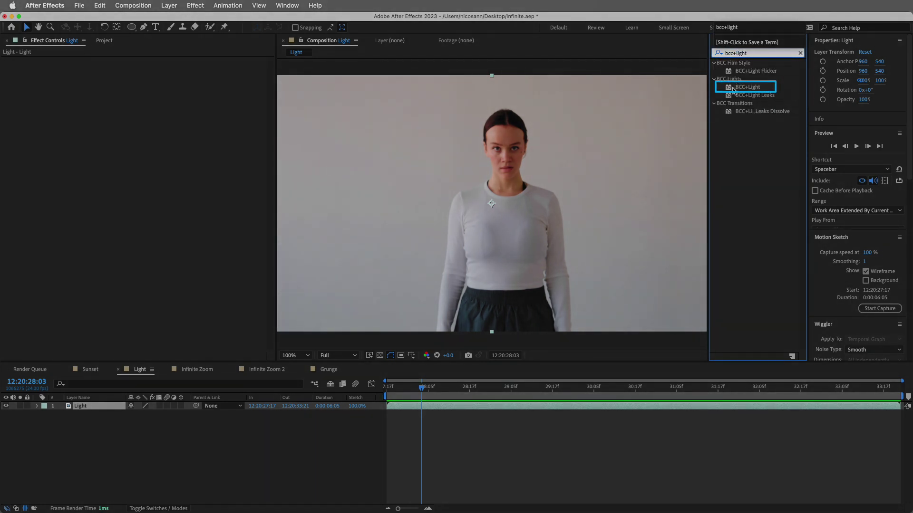
{"action": "left_click_drag", "start_coordinate": [732, 89], "coordinate": [588, 122]}
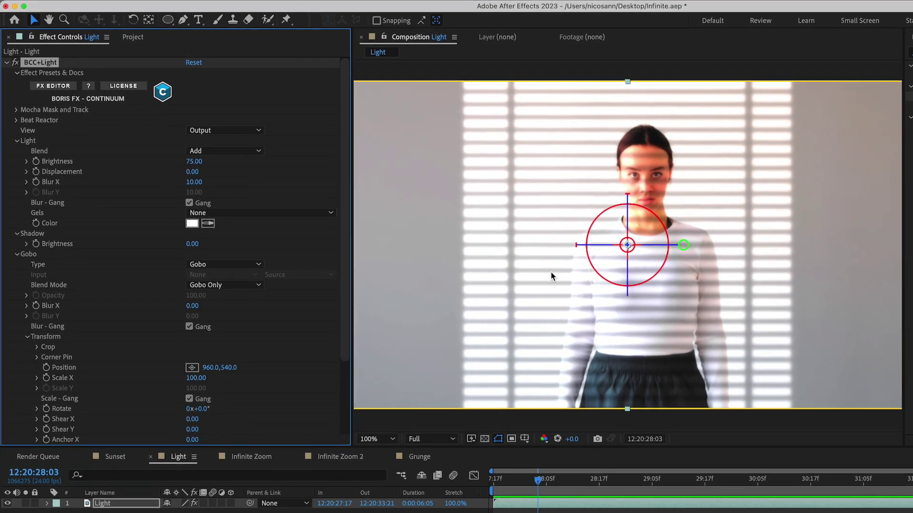
{"action": "left_click_drag", "start_coordinate": [623, 248], "coordinate": [634, 252]}
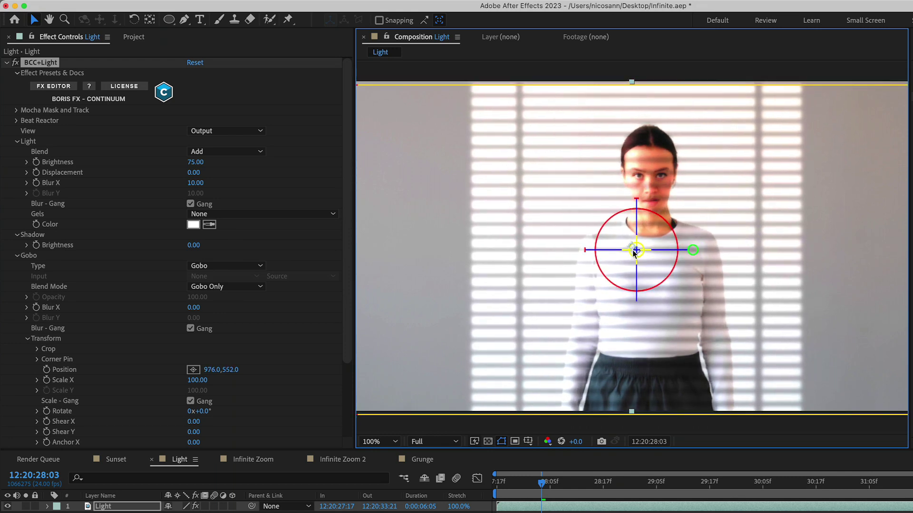
- Open the BCC+Light FX Editor and preview abstract gobo presets such as Abstract 66, 70, 72 and 76 on the clip
{"action": "left_click", "coordinate": [54, 89]}
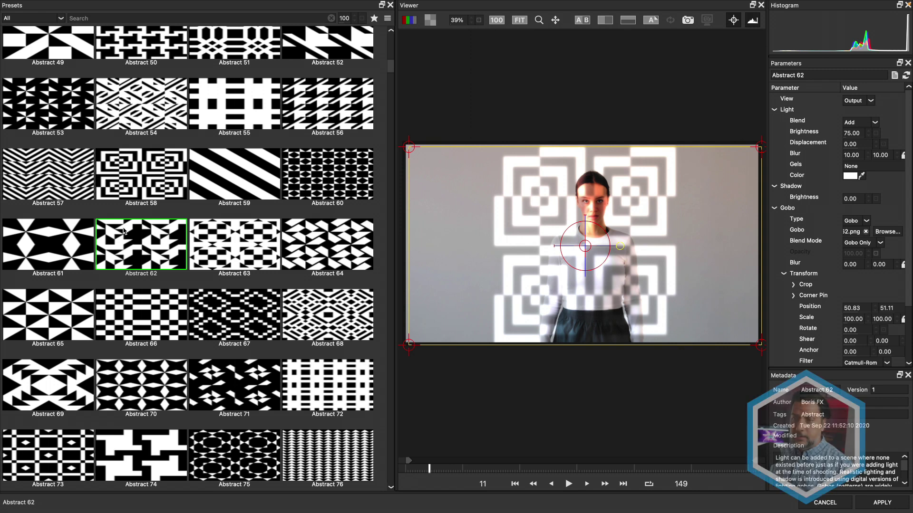
{"action": "left_click", "coordinate": [124, 312]}
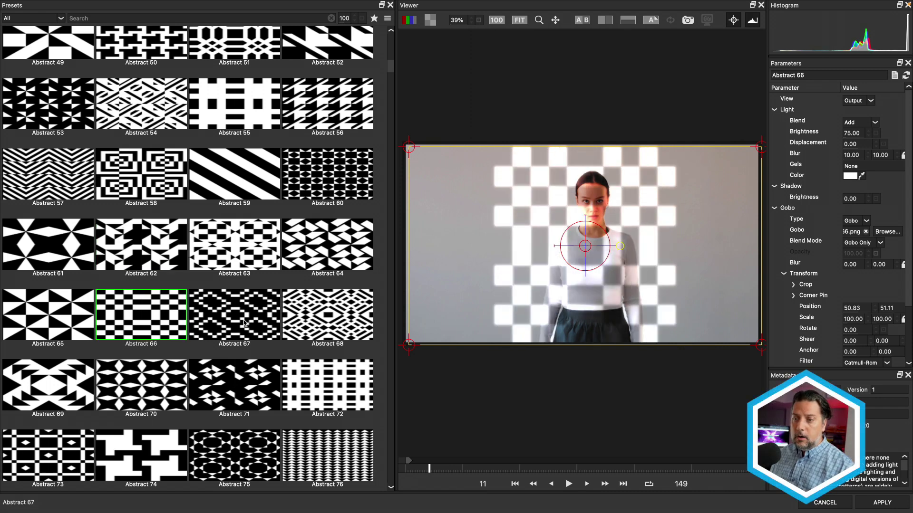
{"action": "left_click", "coordinate": [247, 323]}
{"action": "left_click", "coordinate": [137, 382]}
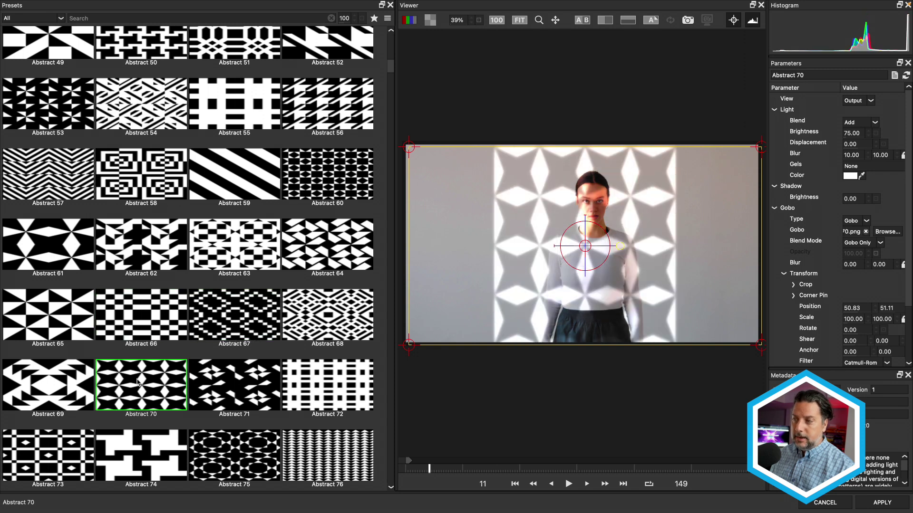
{"action": "left_click", "coordinate": [240, 389]}
{"action": "left_click", "coordinate": [325, 389]}
{"action": "scroll", "coordinate": [325, 389], "scroll_direction": "down", "scroll_amount": 3}
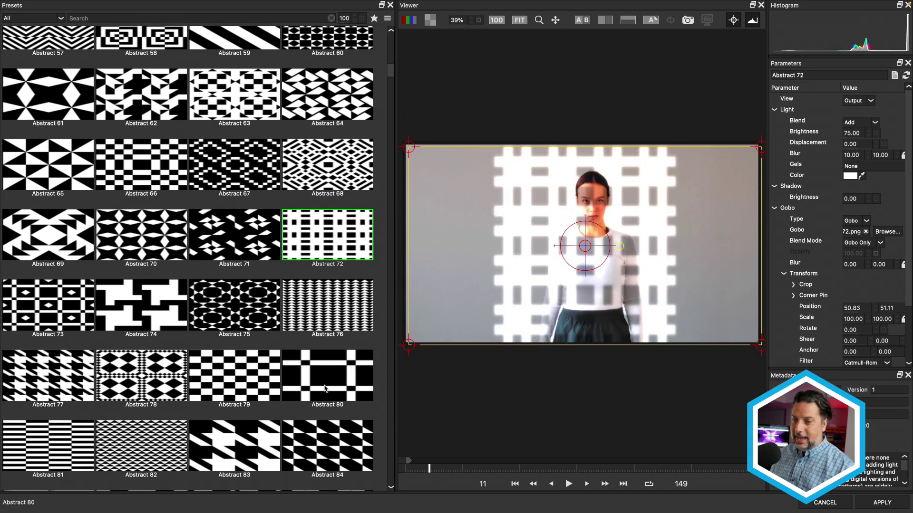
{"action": "left_click", "coordinate": [329, 333]}
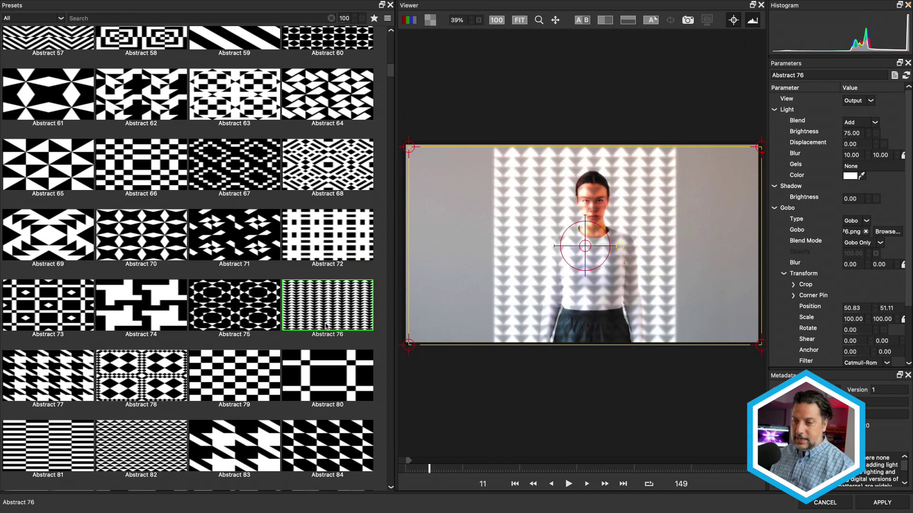
- Filter the gobo presets to the New category and preview Abstract 129 and Abstract 130 on the clip
{"action": "left_click", "coordinate": [54, 18]}
{"action": "left_click", "coordinate": [19, 81]}
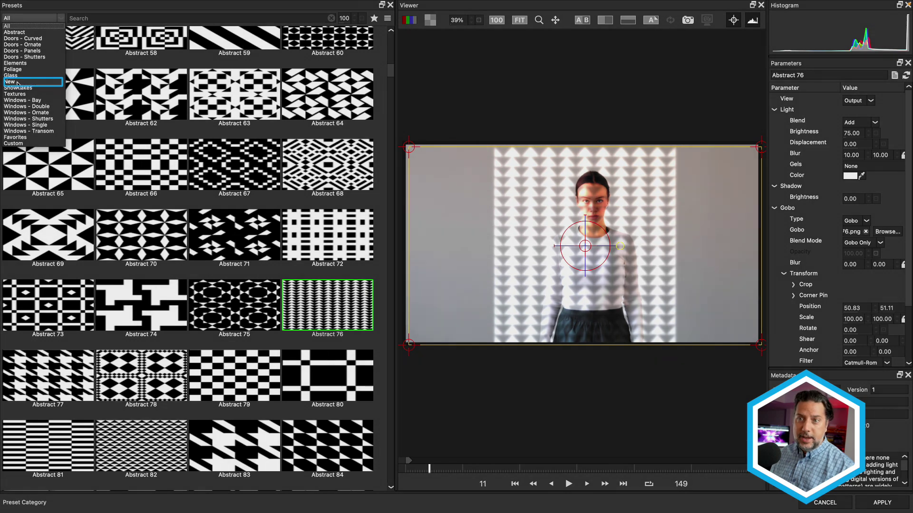
{"action": "left_click", "coordinate": [129, 256]}
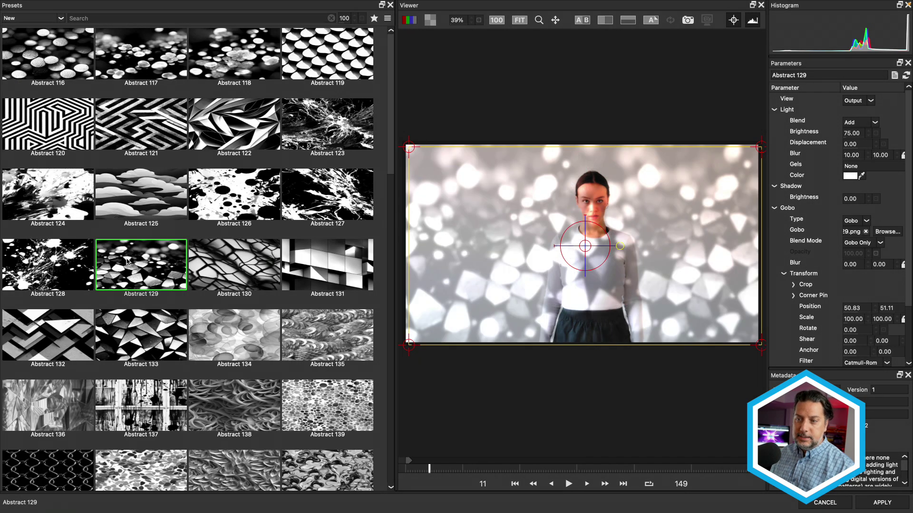
{"action": "left_click", "coordinate": [229, 266]}
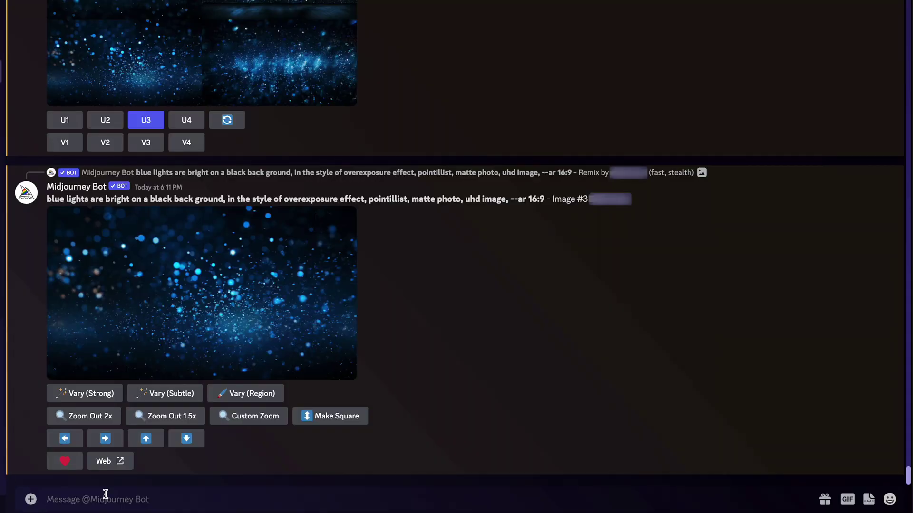
- In Discord, submit a Midjourney imagine prompt for a tileable image reading "blinds and shadows, --tile"
{"action": "type", "text": "/"}
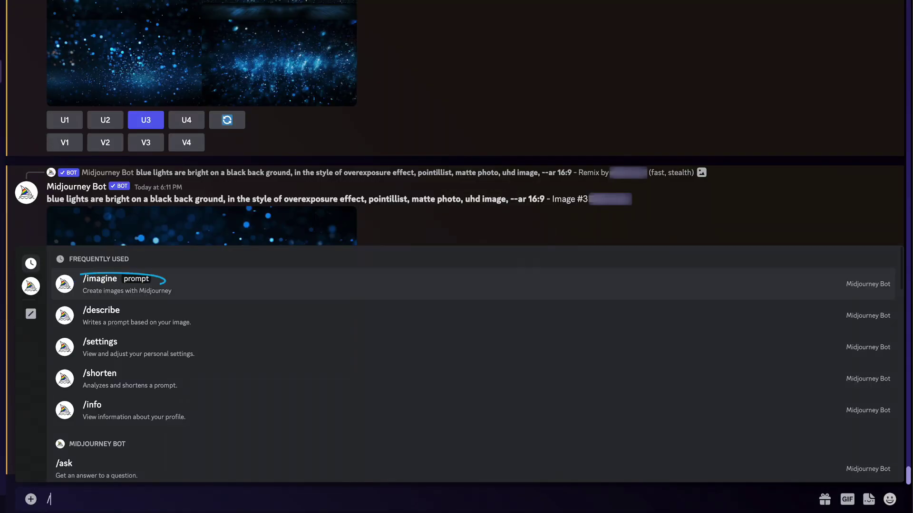
{"action": "key", "text": "Return"}
{"action": "type", "text": ": bli"}
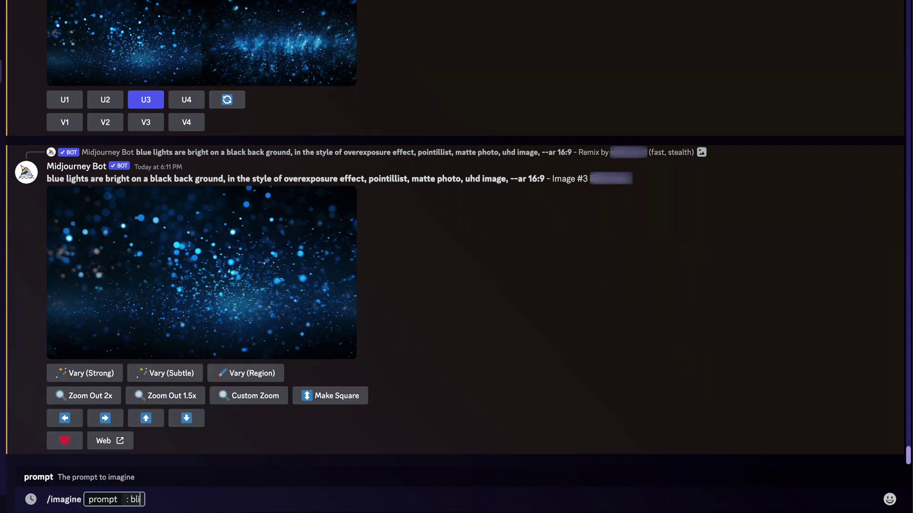
{"action": "type", "text": "nds and shadows"}
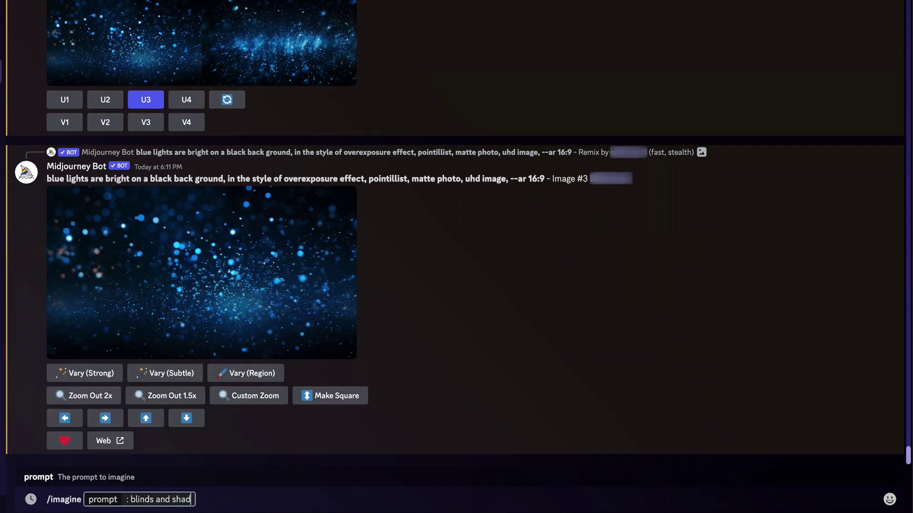
{"action": "type", "text": "--tile"}
{"action": "key", "text": "Return"}
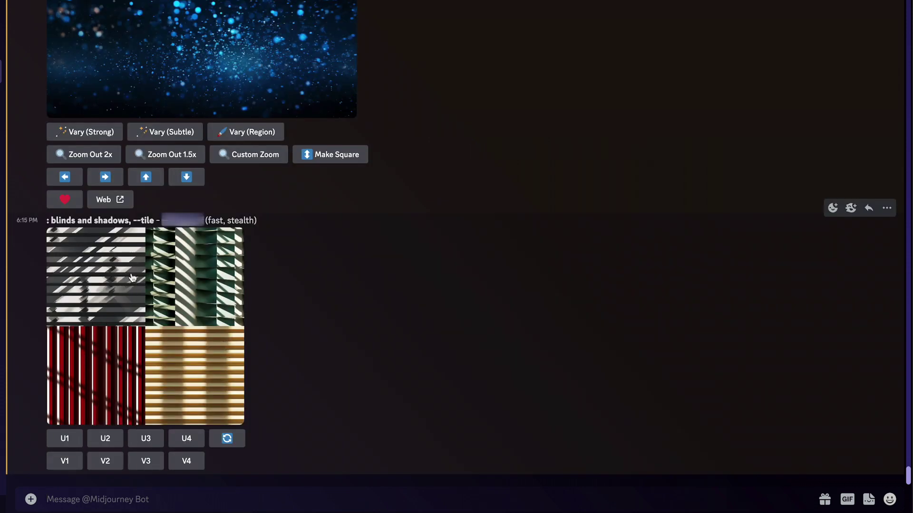
- Upscale image 1 of the blinds and shadows grid and save it as a PNG in Downloads
{"action": "left_click", "coordinate": [63, 437]}
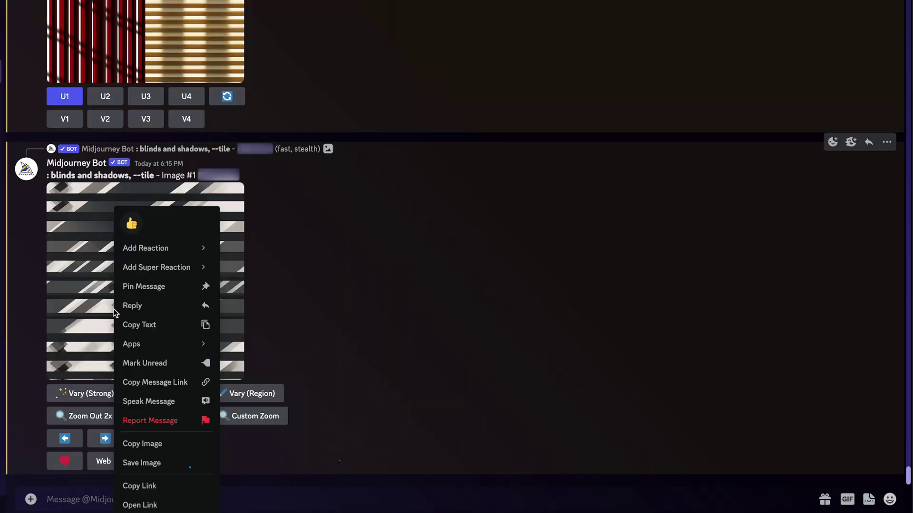
{"action": "left_click", "coordinate": [143, 463]}
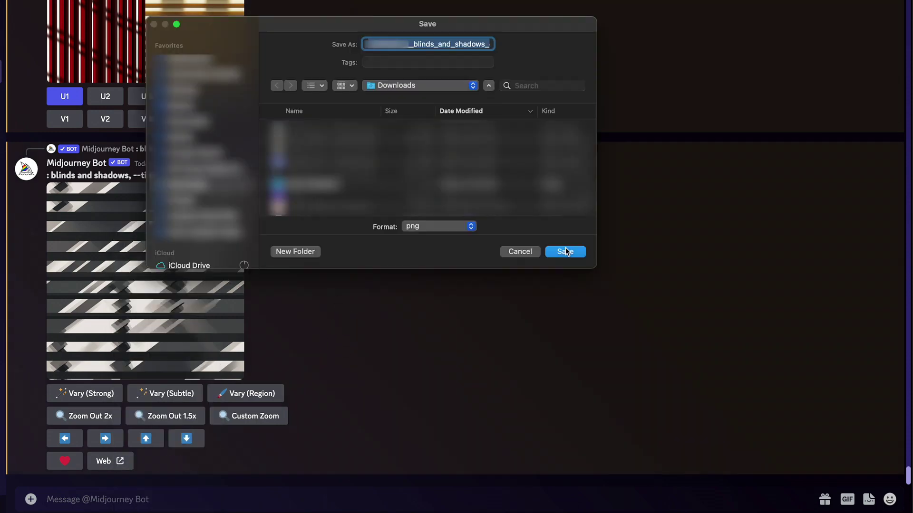
{"action": "left_click", "coordinate": [566, 251]}
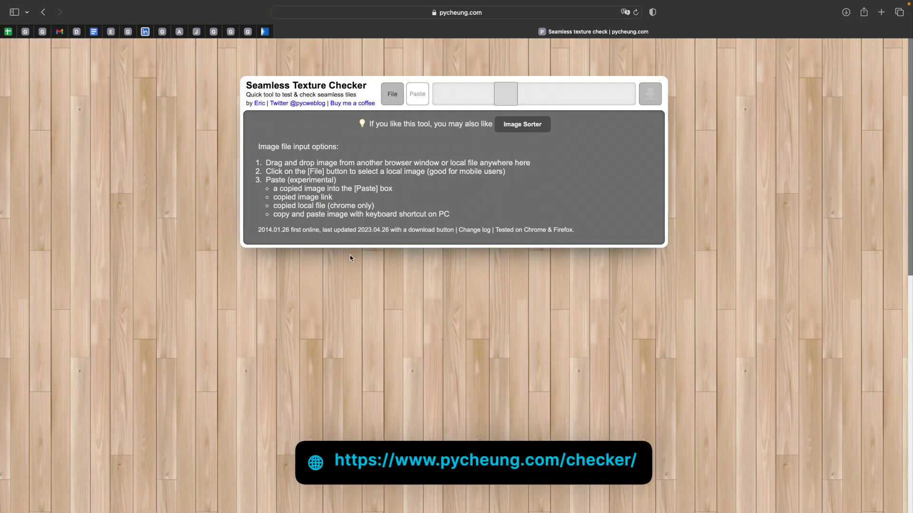
- On the Seamless Texture Checker site, upload the saved blinds and shadows PNG and change the tile scale to inspect its seams
{"action": "left_click", "coordinate": [397, 97]}
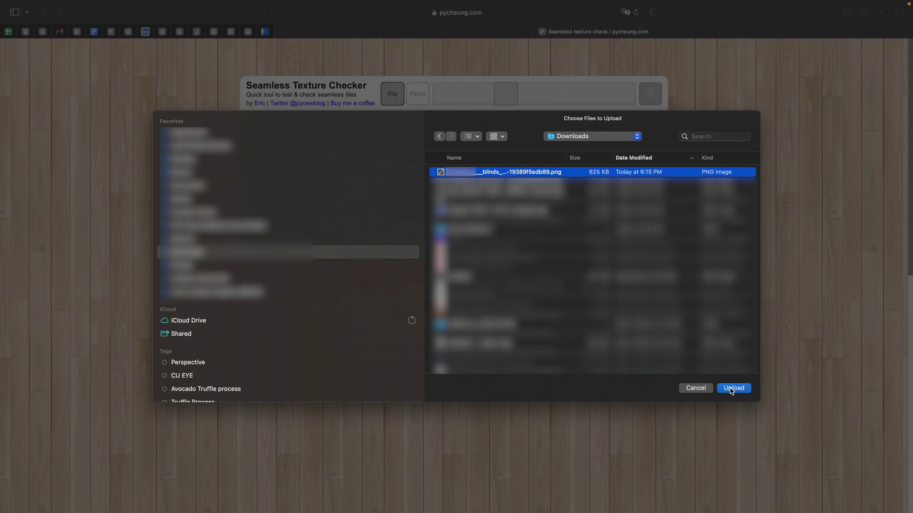
{"action": "left_click", "coordinate": [732, 389]}
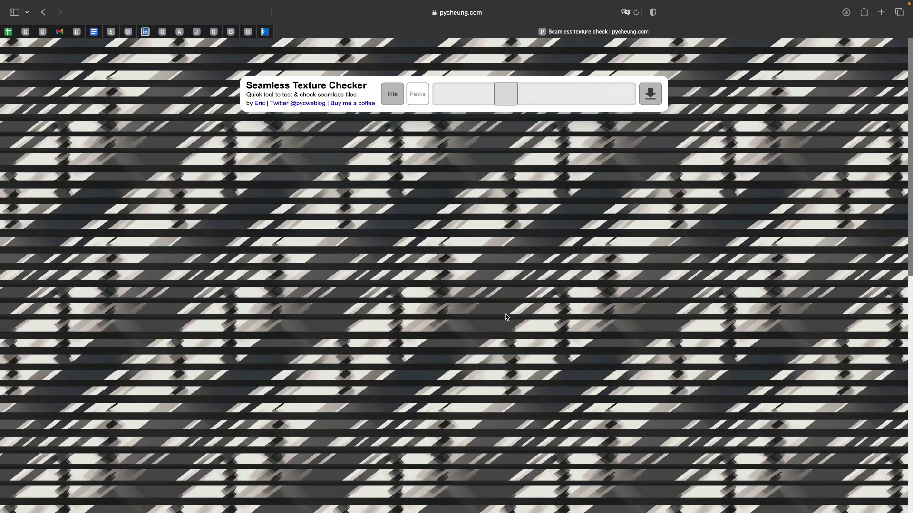
{"action": "left_click_drag", "start_coordinate": [506, 98], "coordinate": [560, 112]}
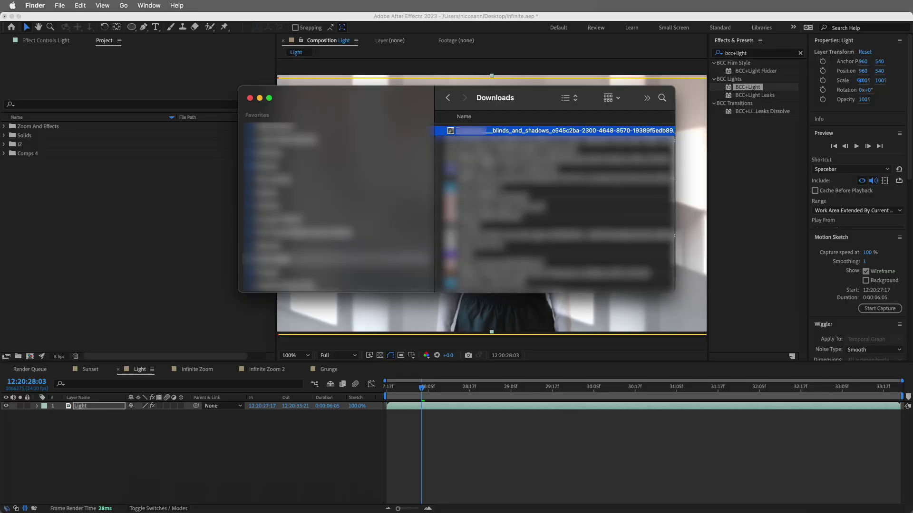
- Import the blinds and shadows PNG from Downloads into the After Effects project and place it below the Light layer
{"action": "left_click_drag", "start_coordinate": [523, 130], "coordinate": [254, 147]}
{"action": "left_click_drag", "start_coordinate": [63, 144], "coordinate": [47, 423]}
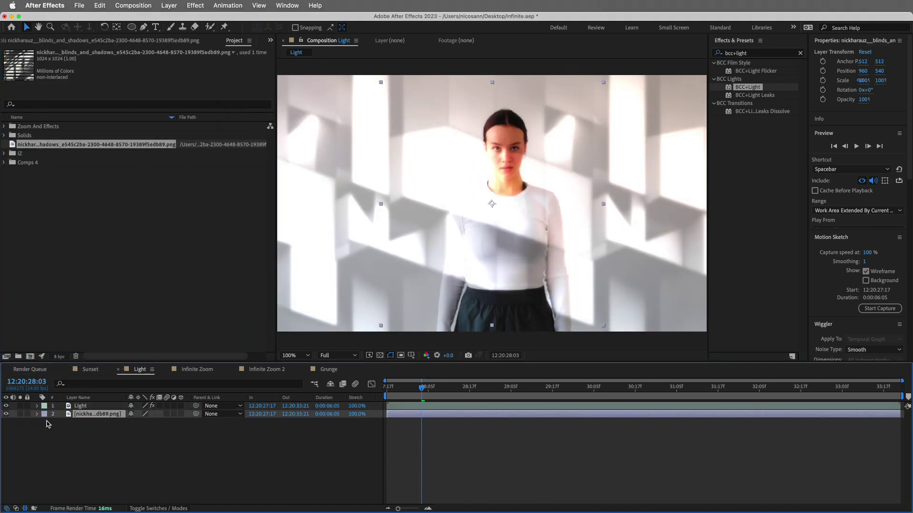
- Set the Light layer's BCC+Light gobo type to Input and choose the blinds and shadows comp on layer 2 as its source
{"action": "left_click", "coordinate": [80, 408]}
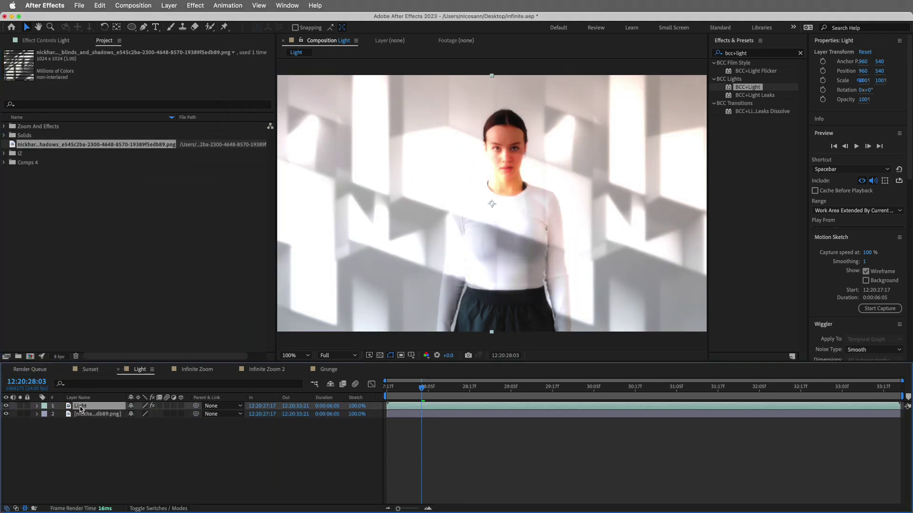
{"action": "left_click", "coordinate": [56, 41]}
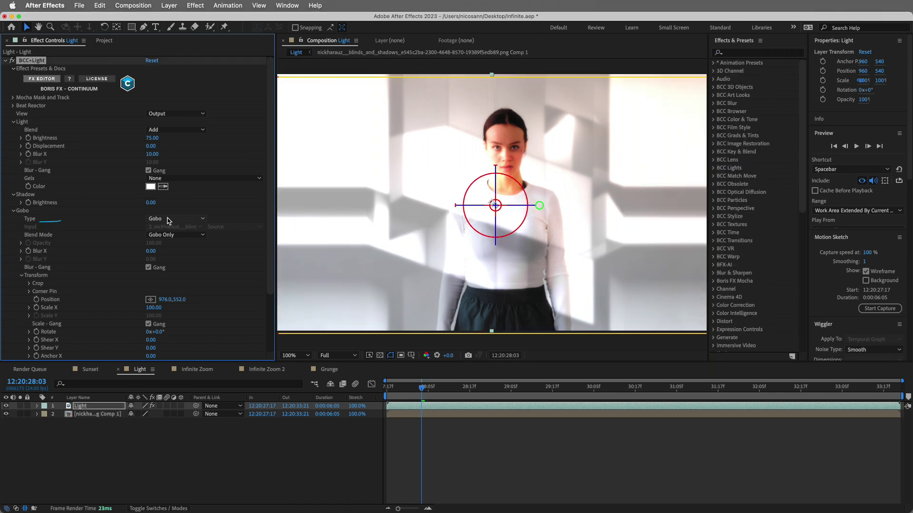
{"action": "left_click", "coordinate": [173, 220]}
{"action": "left_click", "coordinate": [168, 240]}
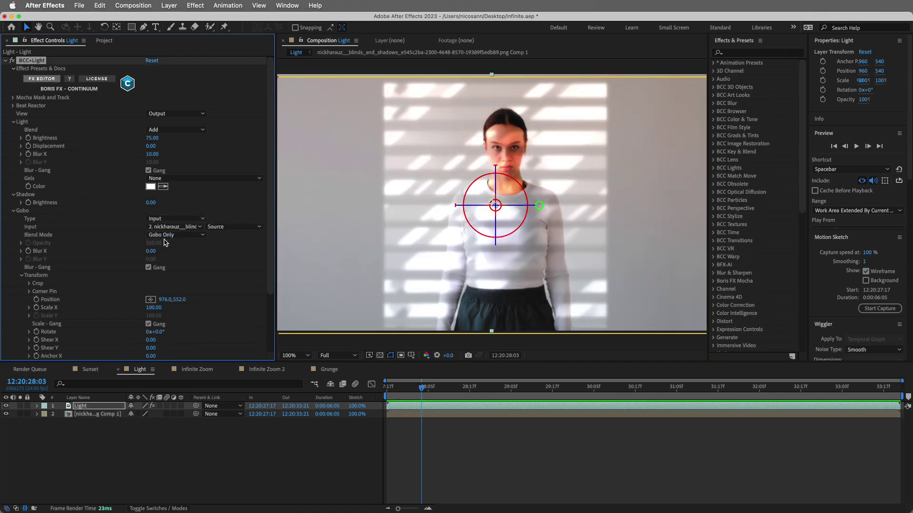
{"action": "left_click", "coordinate": [174, 227]}
{"action": "left_click", "coordinate": [168, 264]}
- Set the gobo transform's Edge Mode to Wrap
{"action": "scroll", "coordinate": [259, 266], "scroll_direction": "down", "scroll_amount": 5}
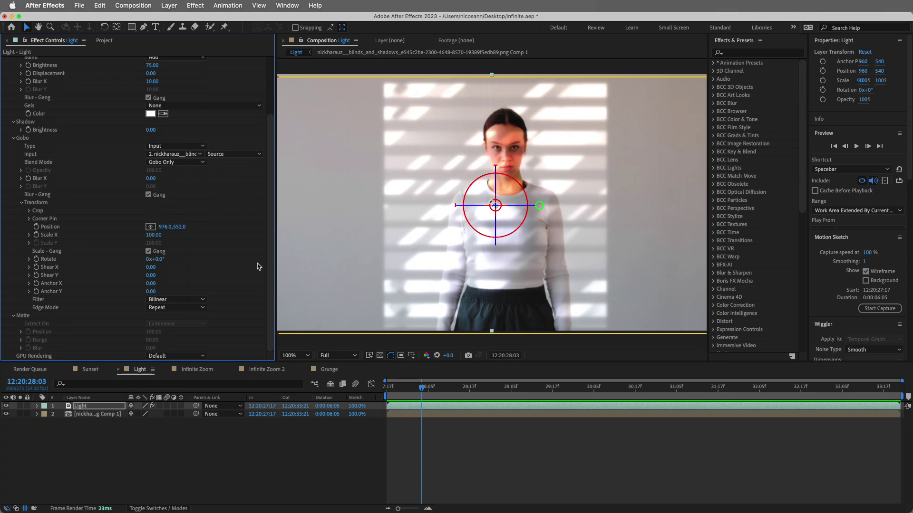
{"action": "left_click", "coordinate": [170, 307]}
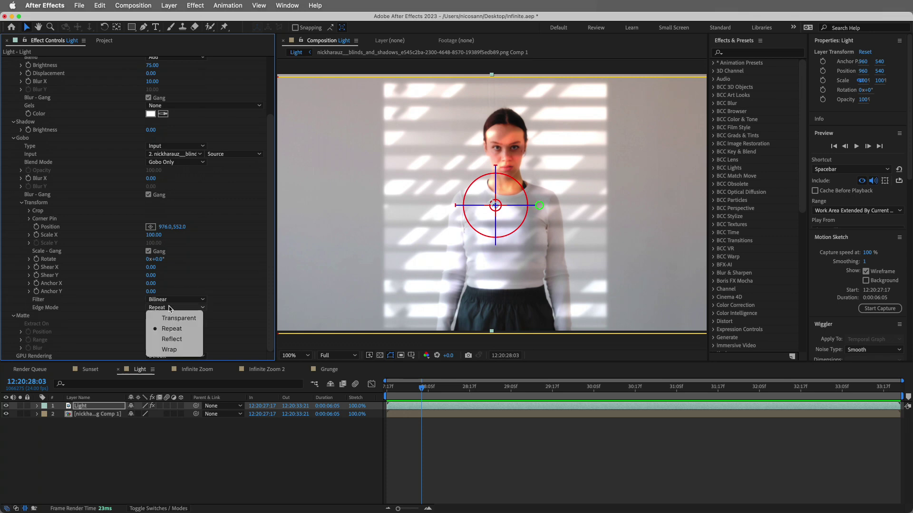
{"action": "left_click", "coordinate": [169, 350]}
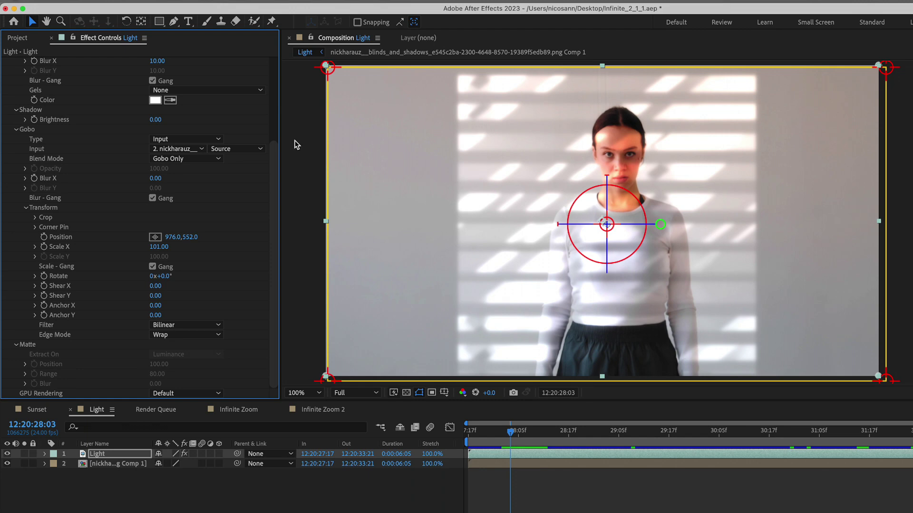
- Reduce the scale in the Light layer's BCC+Light gobo transform
{"action": "left_click_drag", "start_coordinate": [155, 251], "coordinate": [121, 251]}
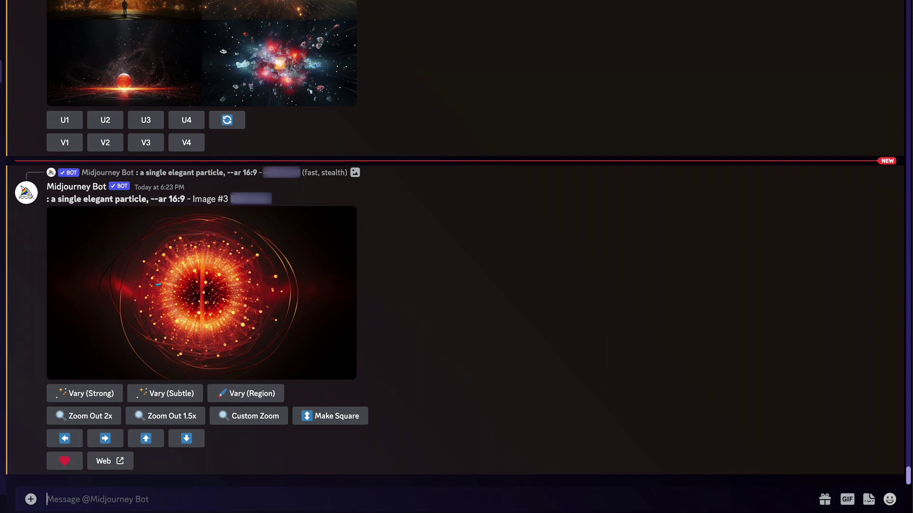
- In the Midjourney Bot chat, imagine "a single {powerful, bright, elegant} particle on a {black, dark} background, --ar 16:9" and approve running all prompt variations
{"action": "type", "text": "/"}
{"action": "key", "text": "Return"}
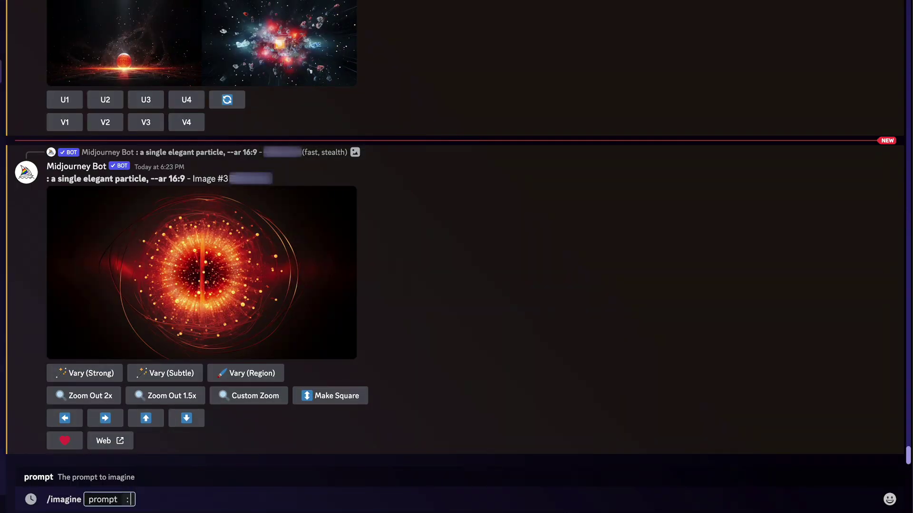
{"action": "type", "text": "a single {"}
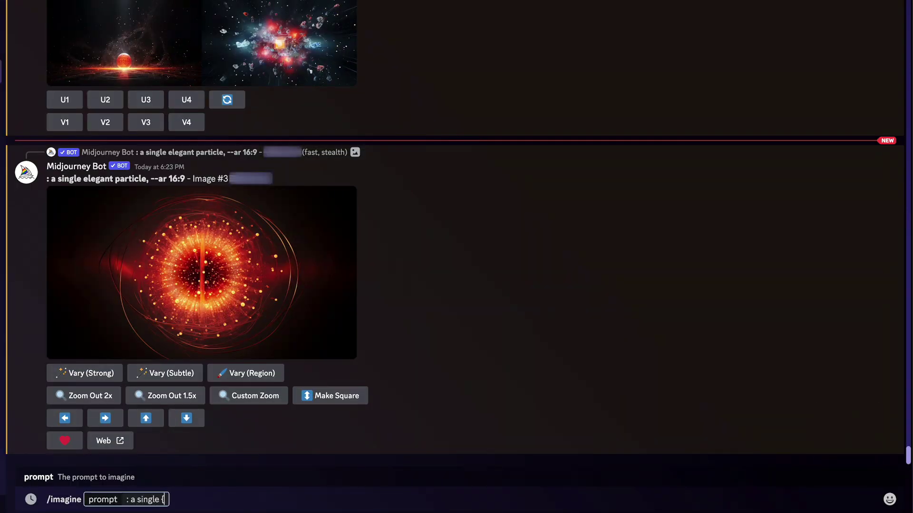
{"action": "type", "text": "powe"}
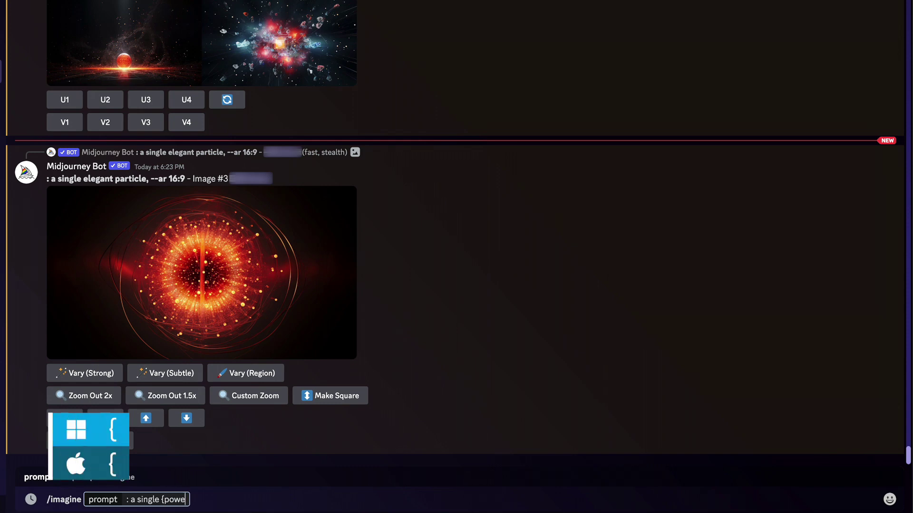
{"action": "type", "text": "rful, br"}
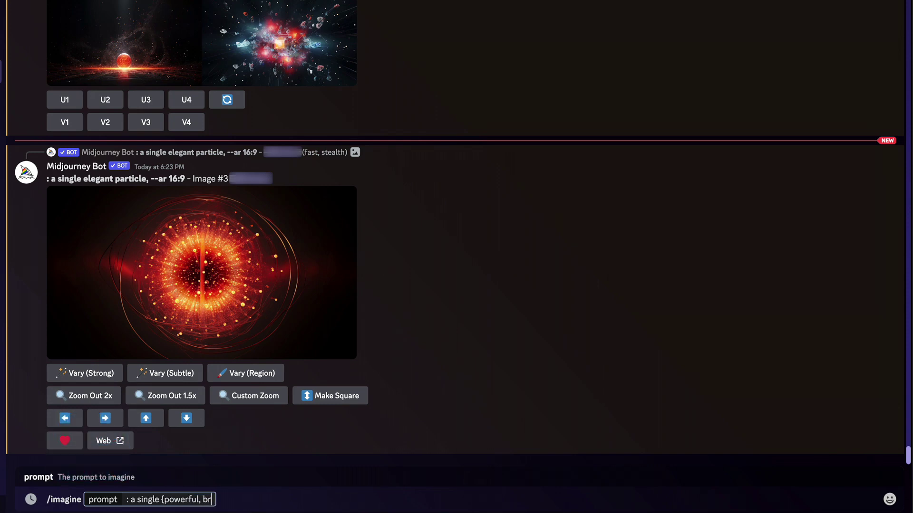
{"action": "type", "text": "ight, elegan"}
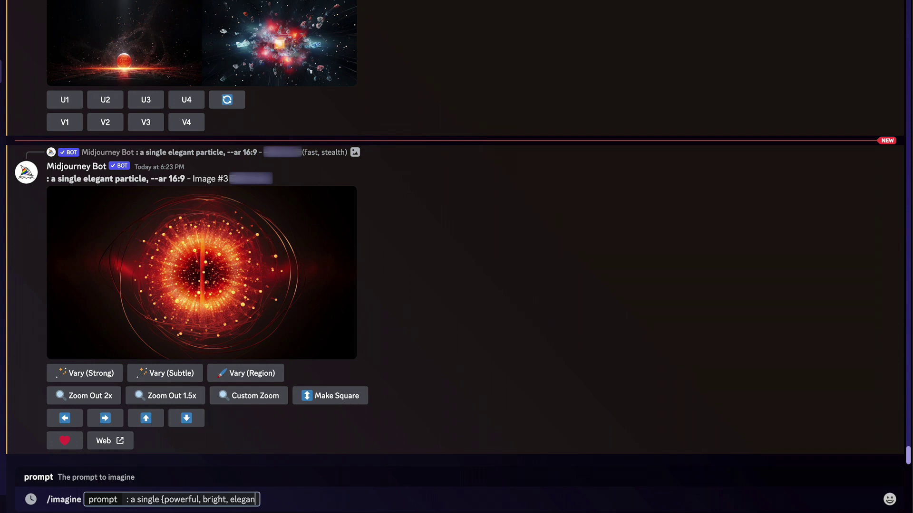
{"action": "type", "text": "t}"}
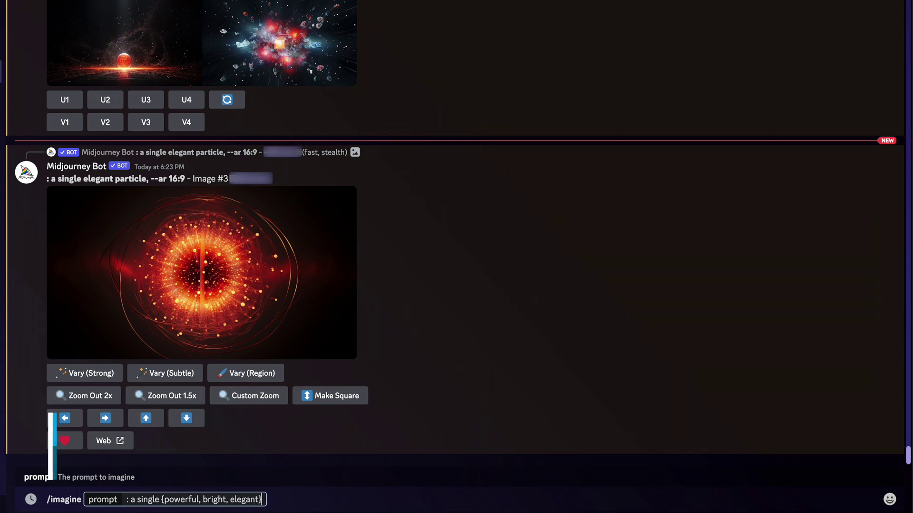
{"action": "type", "text": " particle on a"}
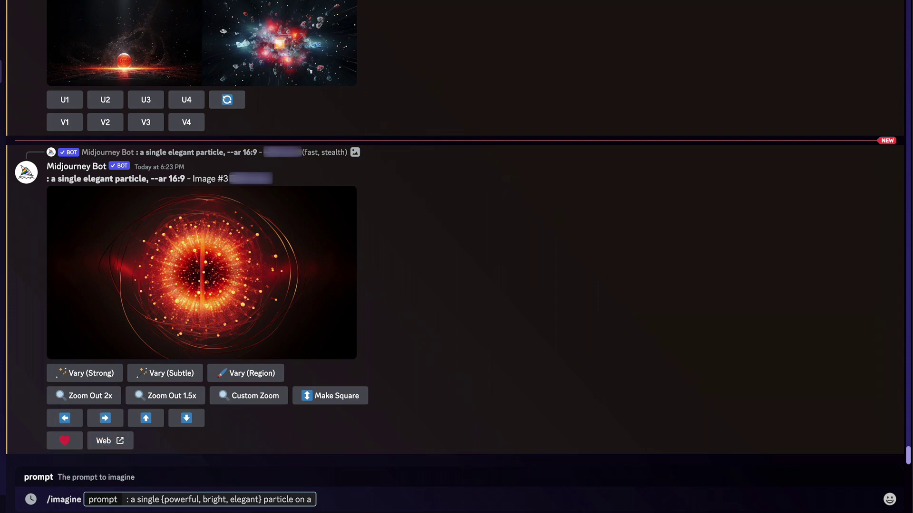
{"action": "type", "text": " {black,"}
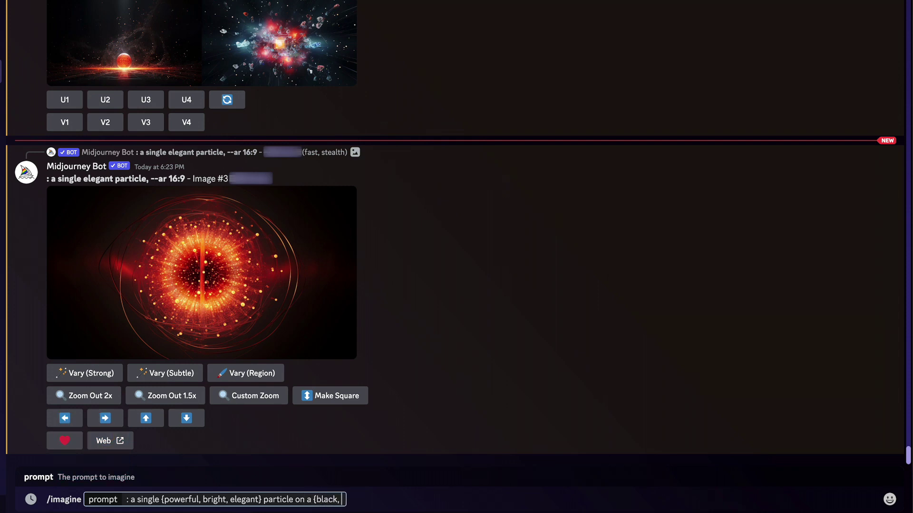
{"action": "type", "text": " dark} background"}
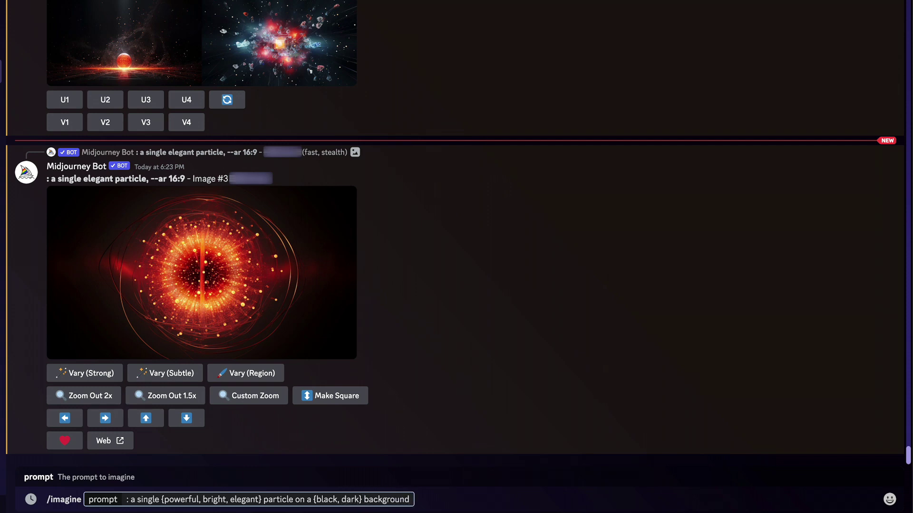
{"action": "type", "text": ", --ar 16:9"}
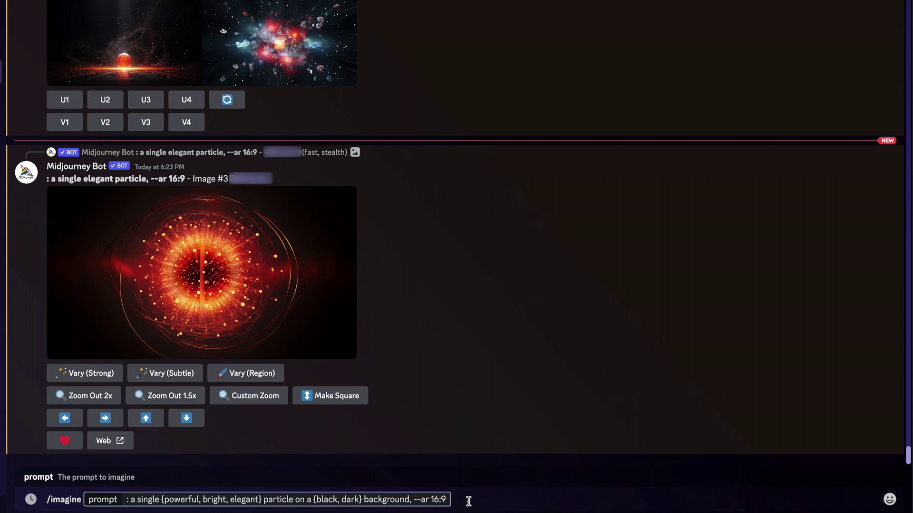
{"action": "key", "text": "Return"}
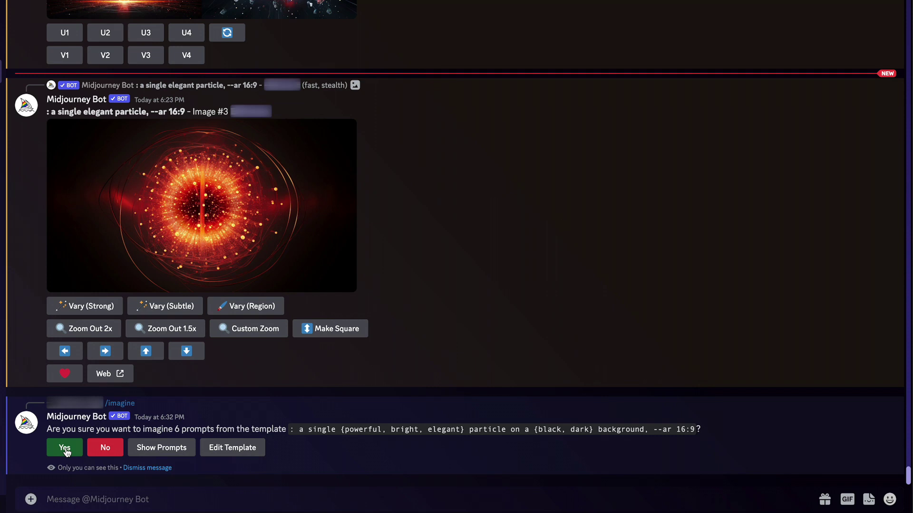
{"action": "left_click", "coordinate": [65, 450]}
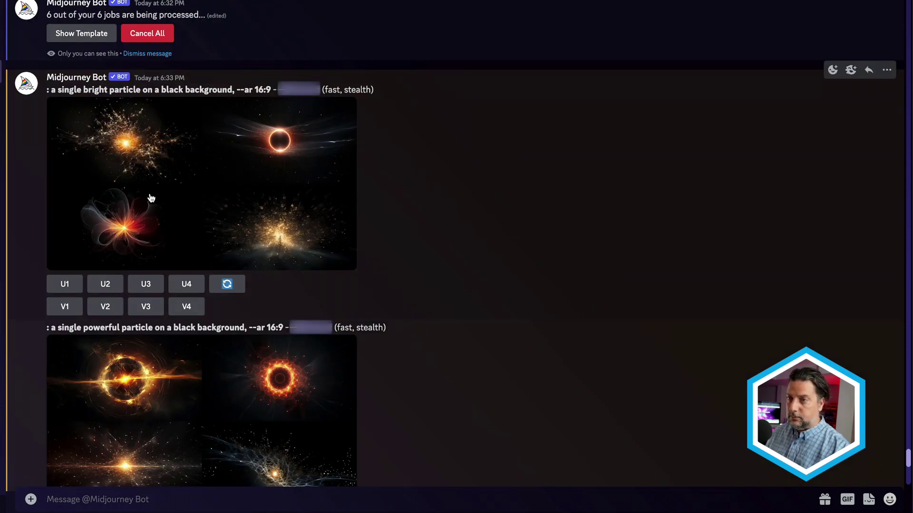
- Upscale the third image of the elegant particle on dark background grid and the third of the bright particle on black background grid
{"action": "scroll", "coordinate": [145, 420], "scroll_direction": "down", "scroll_amount": 5}
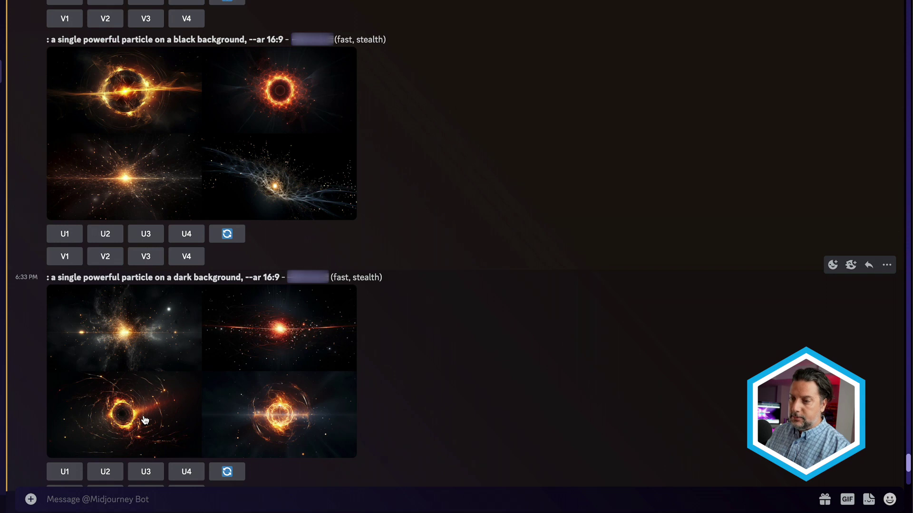
{"action": "scroll", "coordinate": [145, 420], "scroll_direction": "down", "scroll_amount": 5}
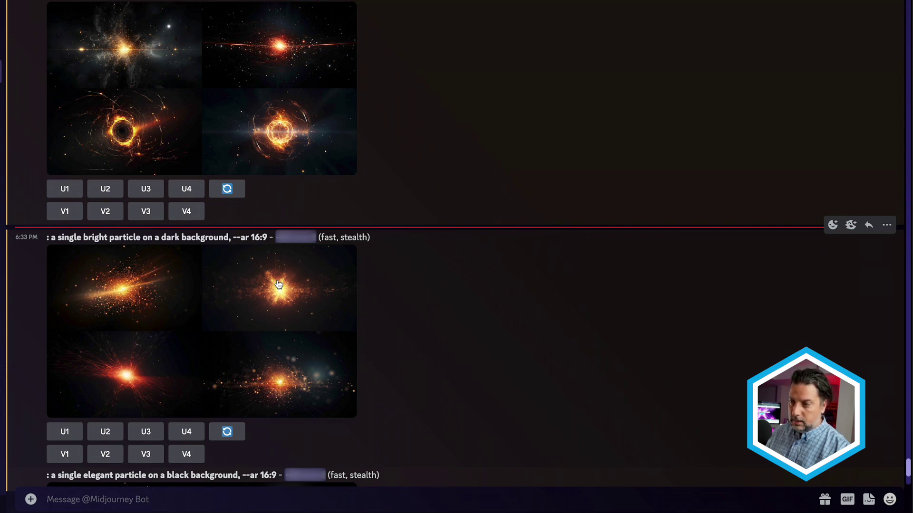
{"action": "scroll", "coordinate": [152, 441], "scroll_direction": "down", "scroll_amount": 10}
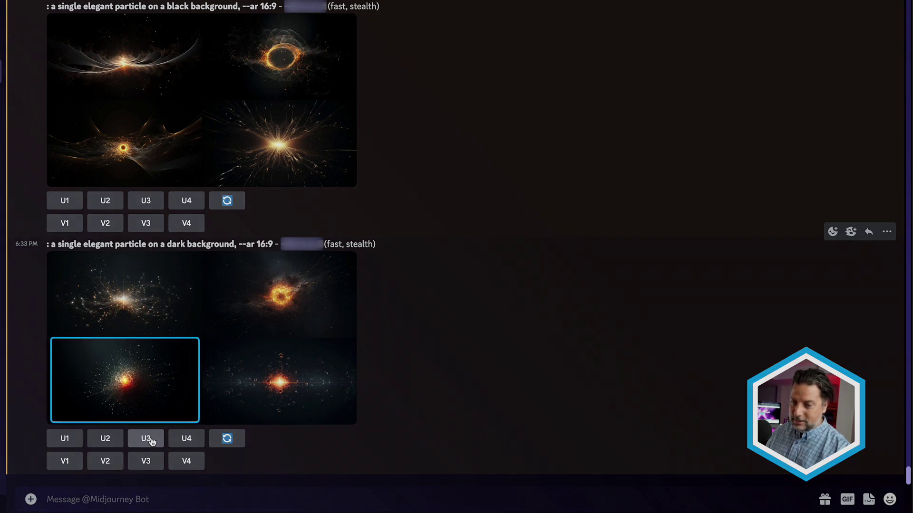
{"action": "left_click", "coordinate": [146, 438]}
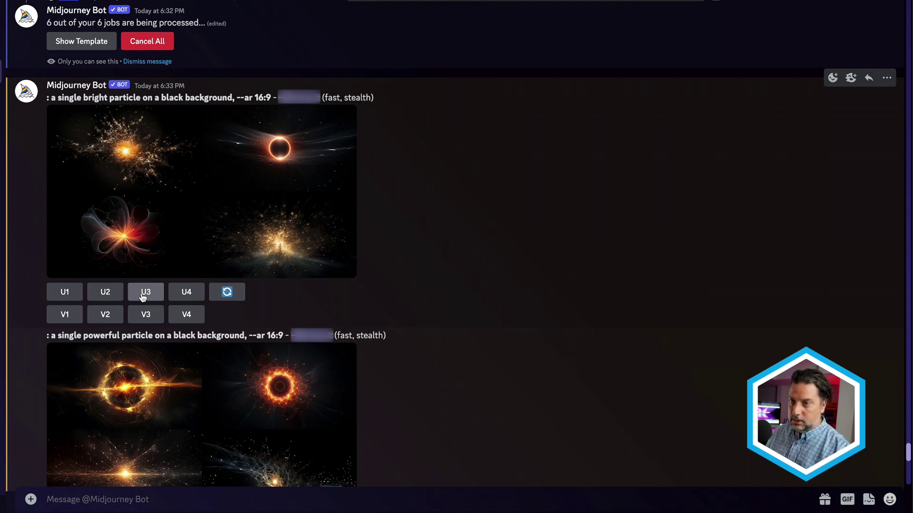
{"action": "left_click", "coordinate": [145, 292]}
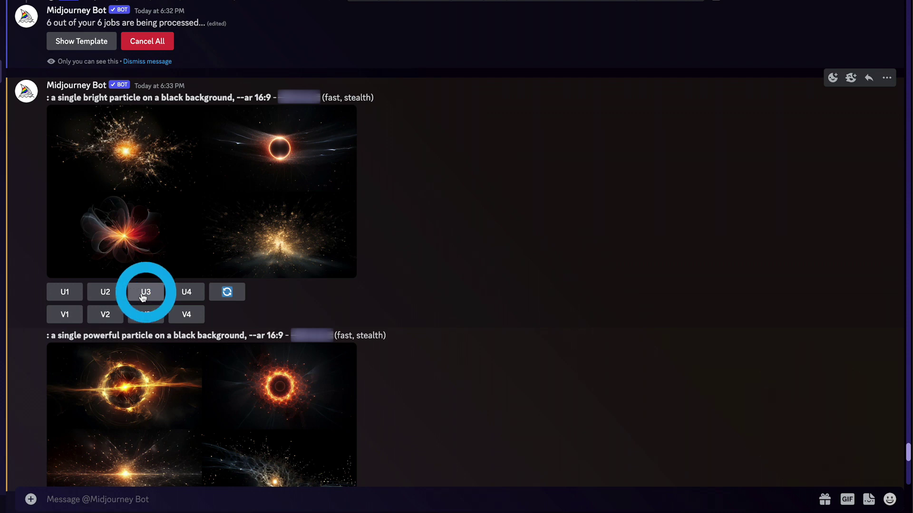
- Save the upscaled bright particle on black background image as a PNG in Downloads
{"action": "right_click", "coordinate": [142, 404]}
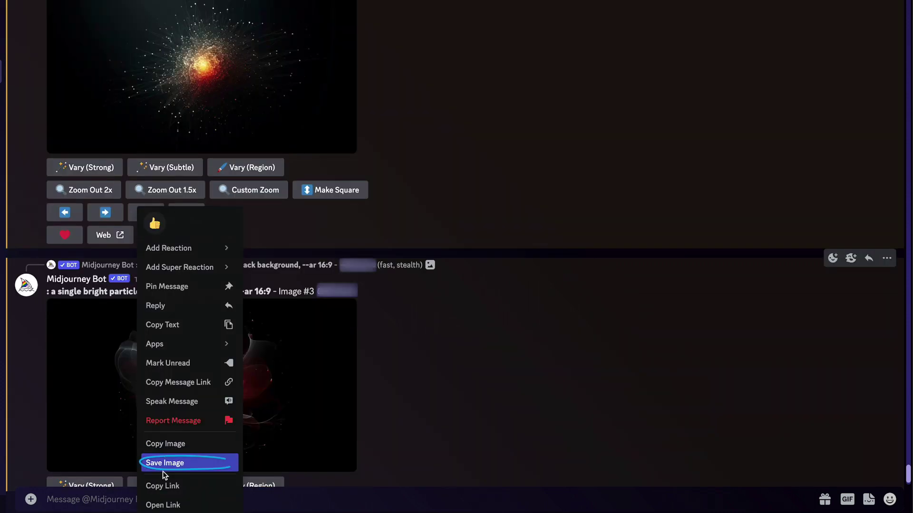
{"action": "left_click", "coordinate": [163, 471]}
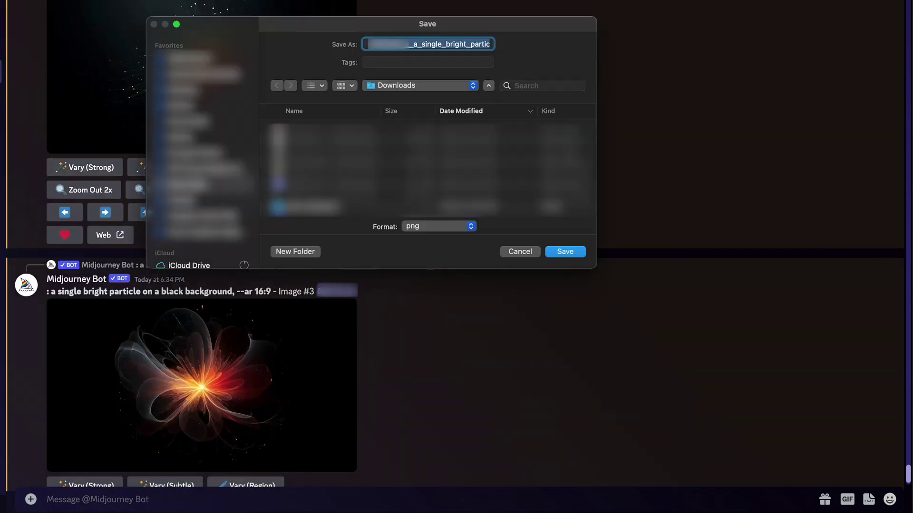
{"action": "left_click", "coordinate": [564, 252]}
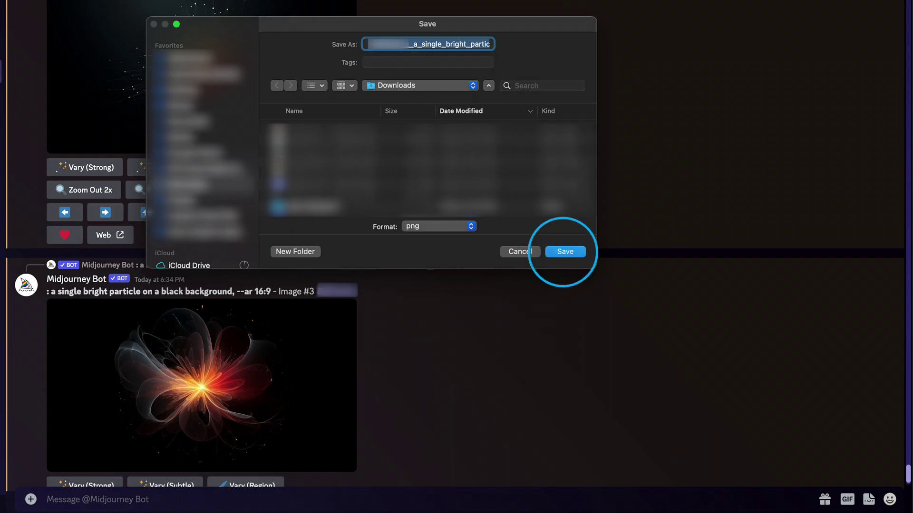
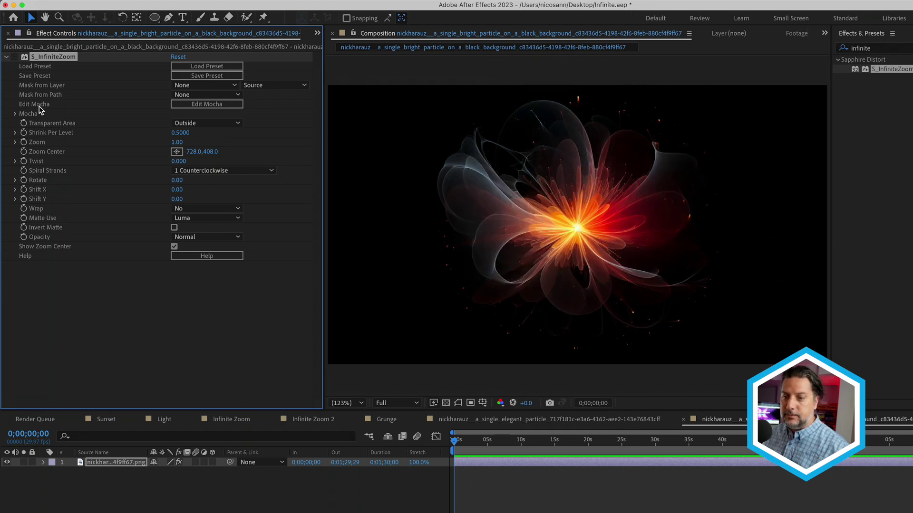
- In After Effects, add a full-frame elliptical mask to the bright particle image layer
{"action": "left_click", "coordinate": [111, 463]}
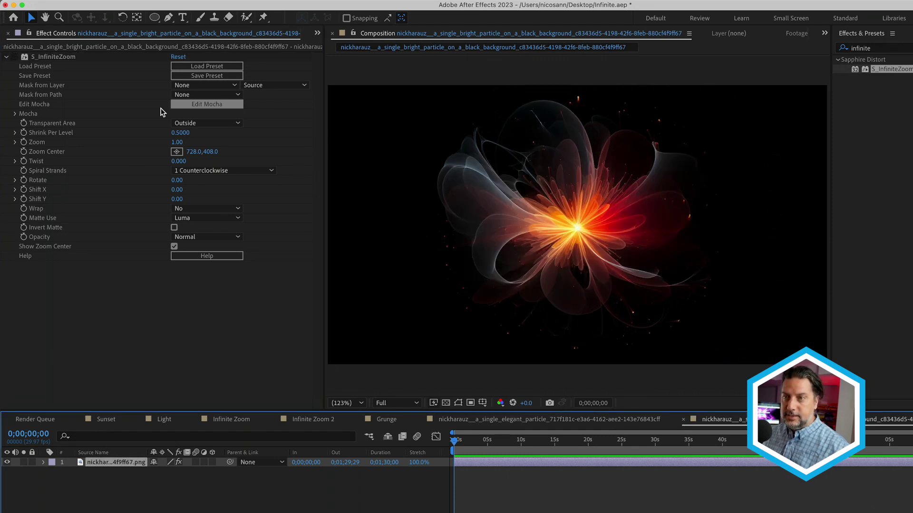
{"action": "double_click", "coordinate": [156, 18]}
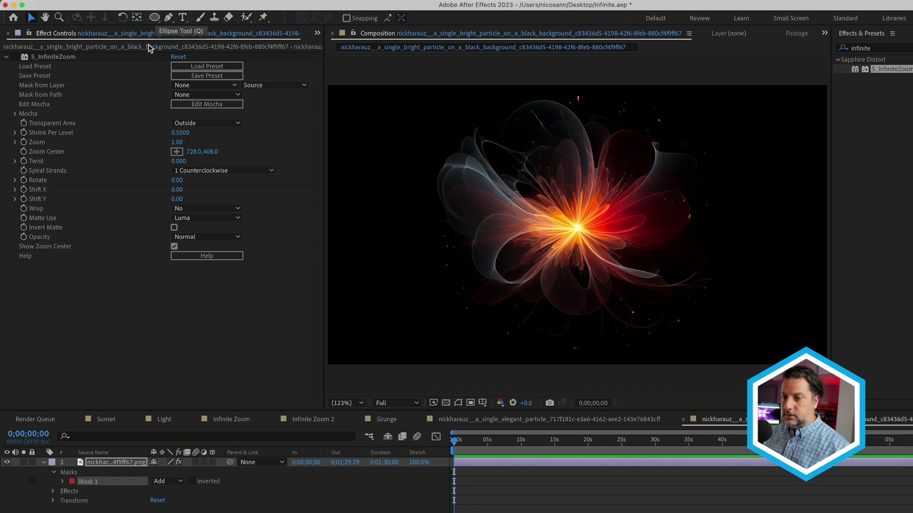
{"action": "left_click", "coordinate": [94, 482]}
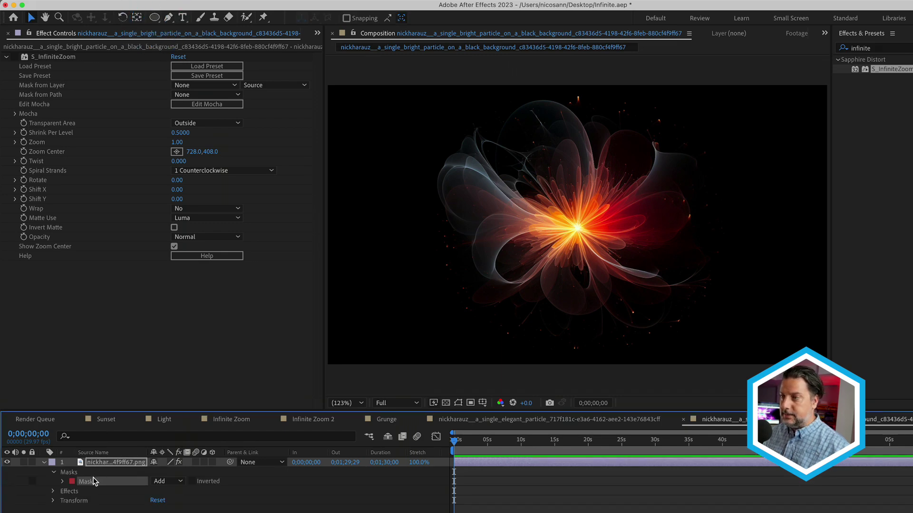
- Enable Layer Controls in the composition's view options
{"action": "left_click", "coordinate": [689, 33]}
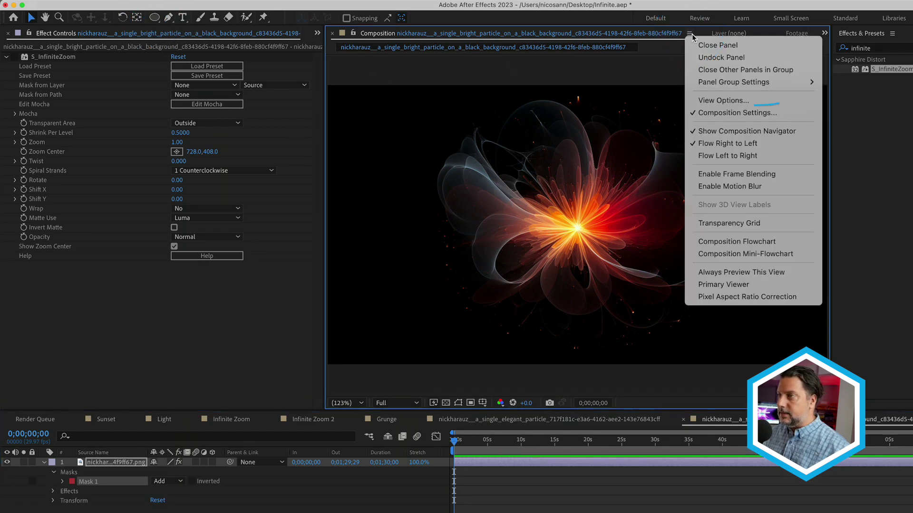
{"action": "left_click", "coordinate": [719, 100]}
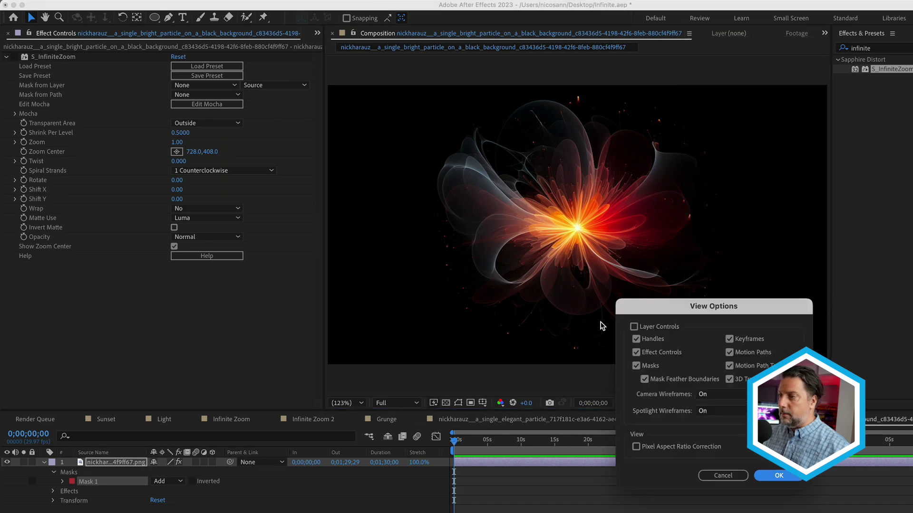
{"action": "left_click", "coordinate": [634, 326]}
{"action": "left_click", "coordinate": [779, 476]}
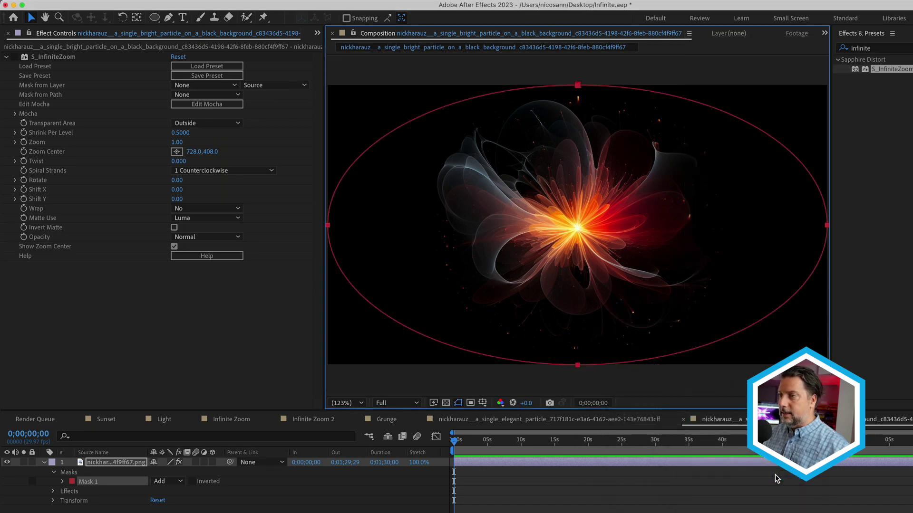
- Pull all four points of the ellipse mask inward so it fits more closely around the glowing particle
{"action": "left_click", "coordinate": [685, 226]}
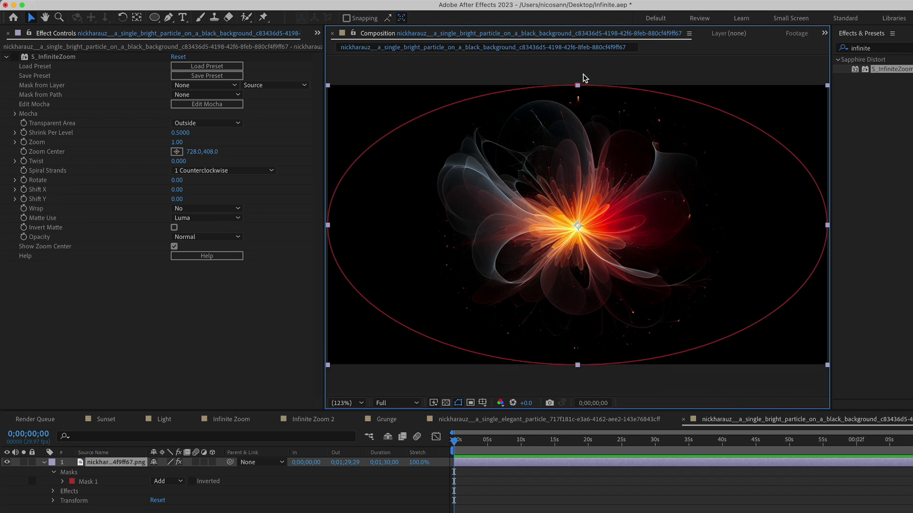
{"action": "left_click_drag", "start_coordinate": [577, 85], "coordinate": [577, 109]}
{"action": "left_click_drag", "start_coordinate": [328, 225], "coordinate": [376, 226]}
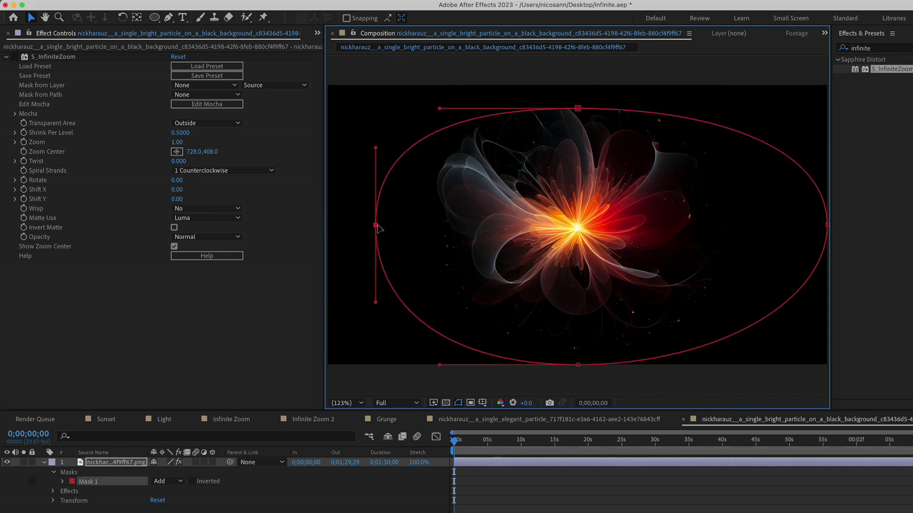
{"action": "left_click_drag", "start_coordinate": [577, 364], "coordinate": [577, 339]}
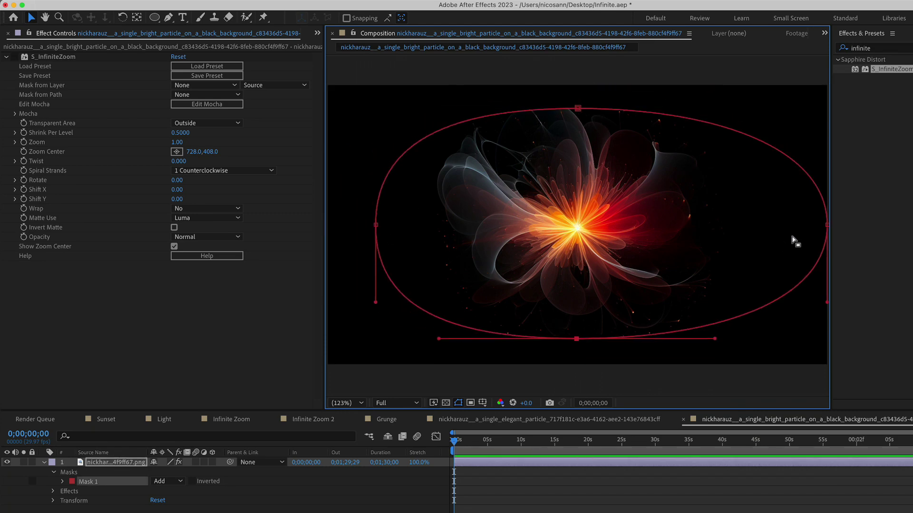
{"action": "left_click_drag", "start_coordinate": [826, 227], "coordinate": [770, 224]}
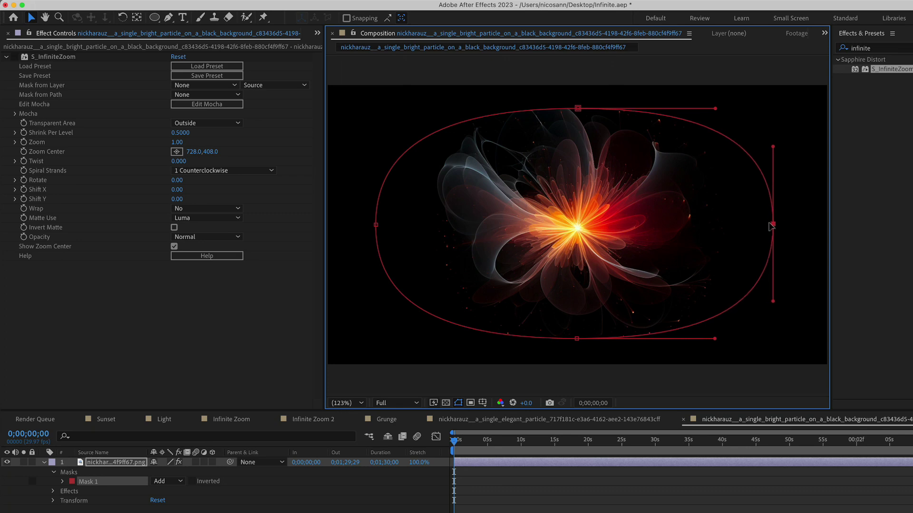
- Set the particle layer's mask feather to 50 pixels and turn on its S_InfiniteZoom effect
{"action": "left_click", "coordinate": [119, 468]}
{"action": "key", "text": "f"}
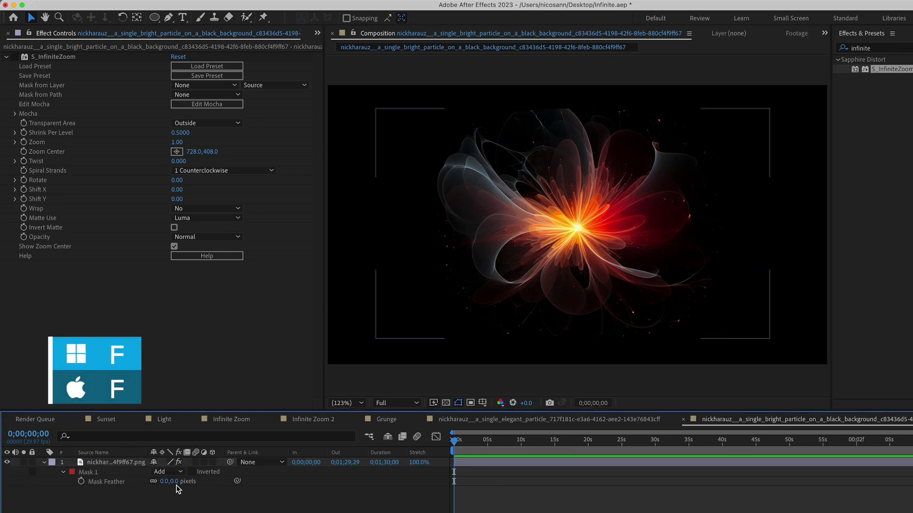
{"action": "type", "text": "50"}
{"action": "key", "text": "Return"}
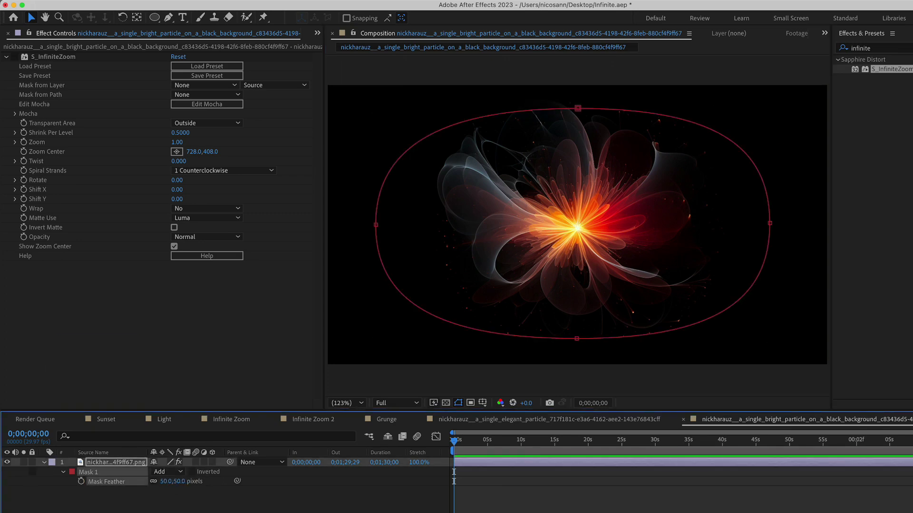
{"action": "left_click", "coordinate": [14, 57]}
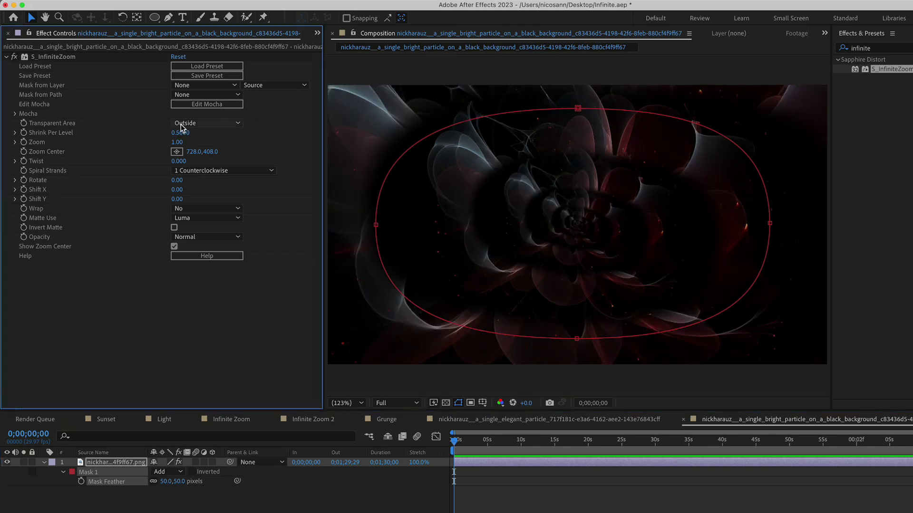
- Set S_InfiniteZoom's Spiral Strands to No Spiral, then try a lower Zoom value and undo it
{"action": "left_click", "coordinate": [189, 173]}
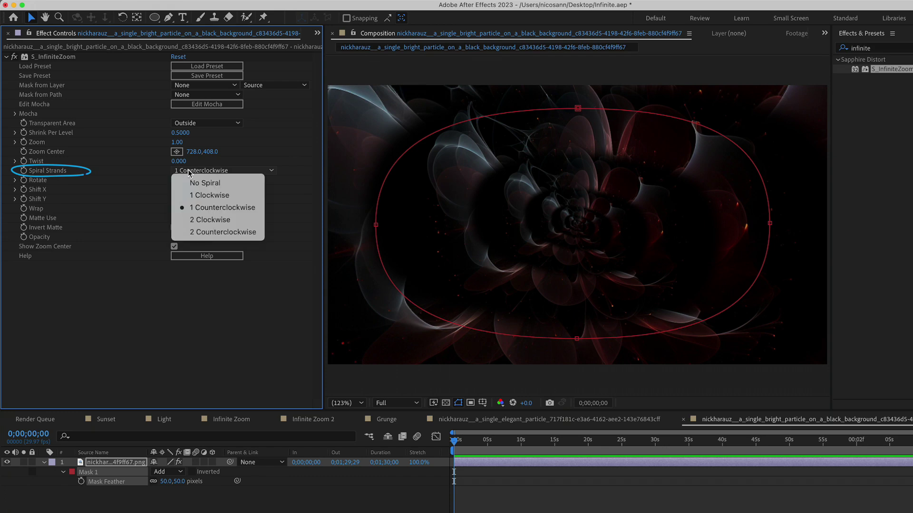
{"action": "left_click", "coordinate": [192, 183]}
{"action": "left_click", "coordinate": [149, 510]}
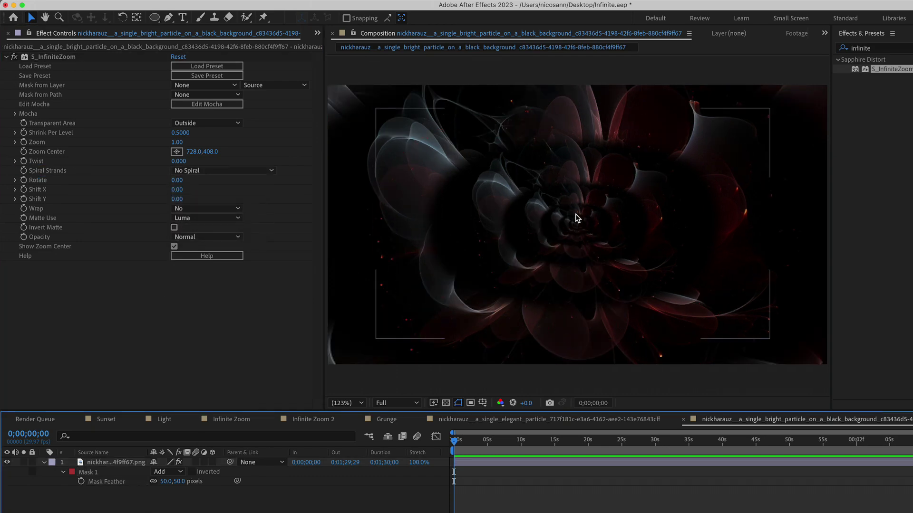
{"action": "mouse_move", "coordinate": [182, 143]}
{"action": "left_mouse_down"}
{"action": "mouse_move", "coordinate": [197, 142]}
{"action": "mouse_move", "coordinate": [174, 143]}
{"action": "left_mouse_up"}
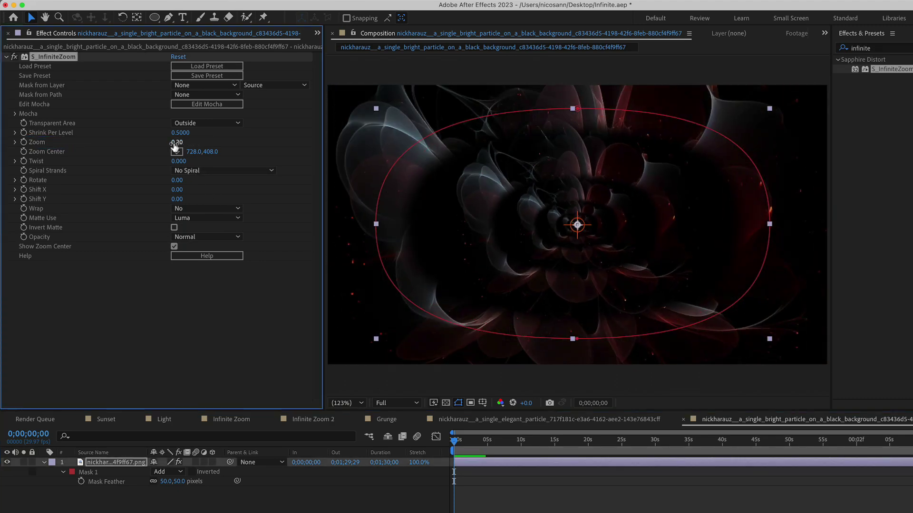
{"action": "key", "text": "super+z"}
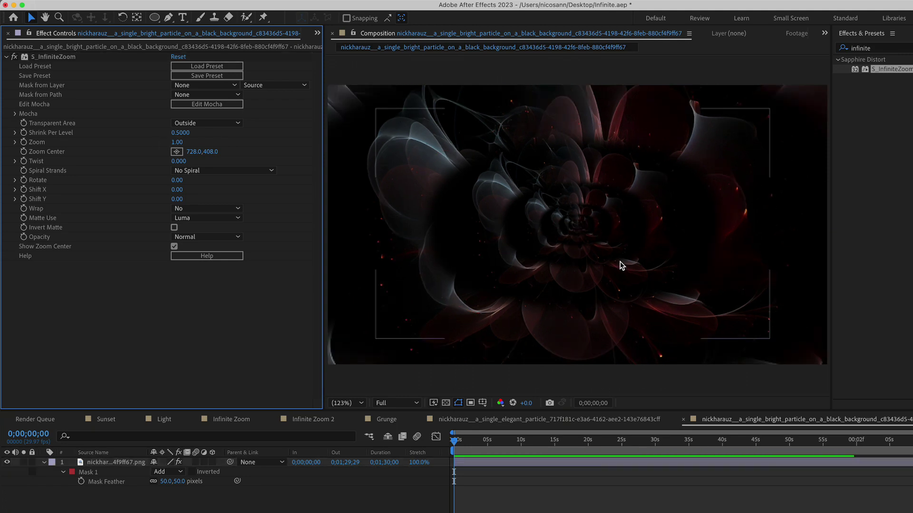
- Set S_InfiniteZoom's Mask from Path to Mask 1, return to the start of the timeline and deselect the layer
{"action": "left_click", "coordinate": [74, 98]}
{"action": "left_click", "coordinate": [208, 98]}
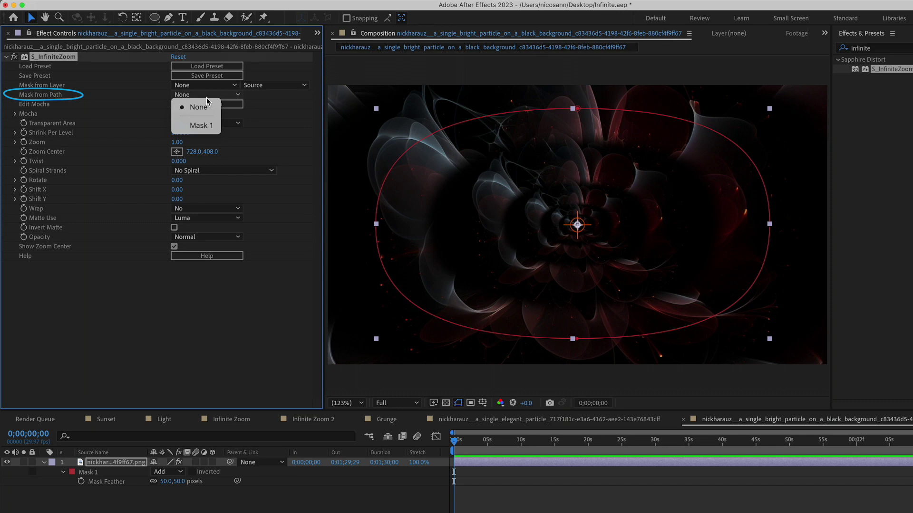
{"action": "left_click", "coordinate": [201, 126]}
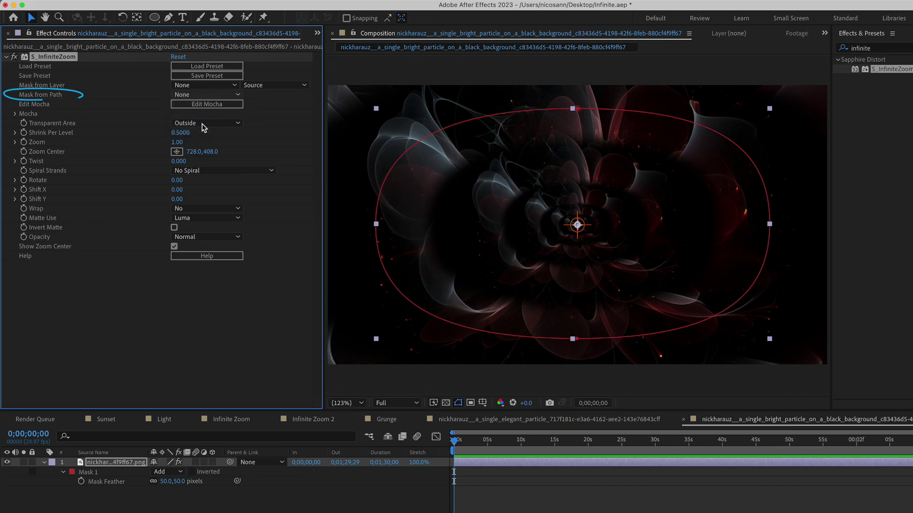
{"action": "left_click", "coordinate": [469, 447]}
{"action": "key", "text": "Home"}
{"action": "key", "text": "super+shift+a"}
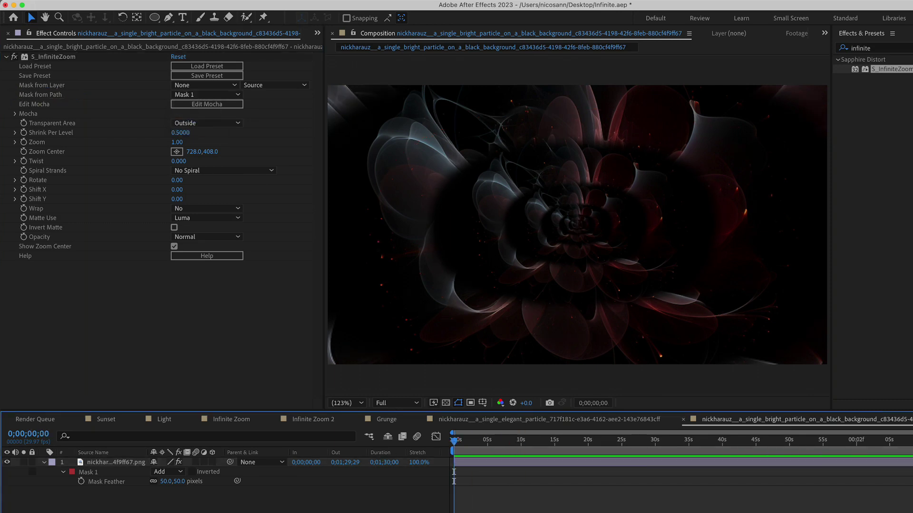
- Increase the feather of Mask 1 to 156 pixels on the particle layer
{"action": "left_click", "coordinate": [106, 481]}
{"action": "left_click_drag", "start_coordinate": [166, 481], "coordinate": [261, 480]}
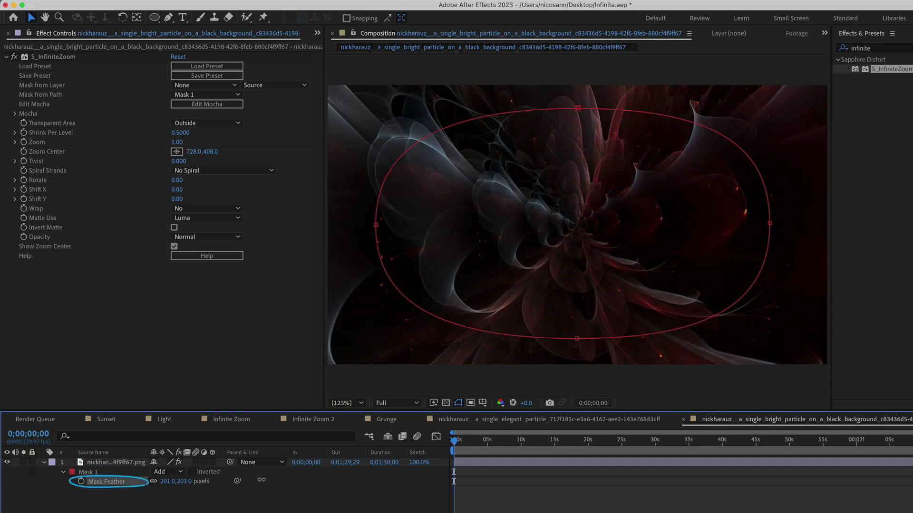
{"action": "left_click", "coordinate": [237, 481]}
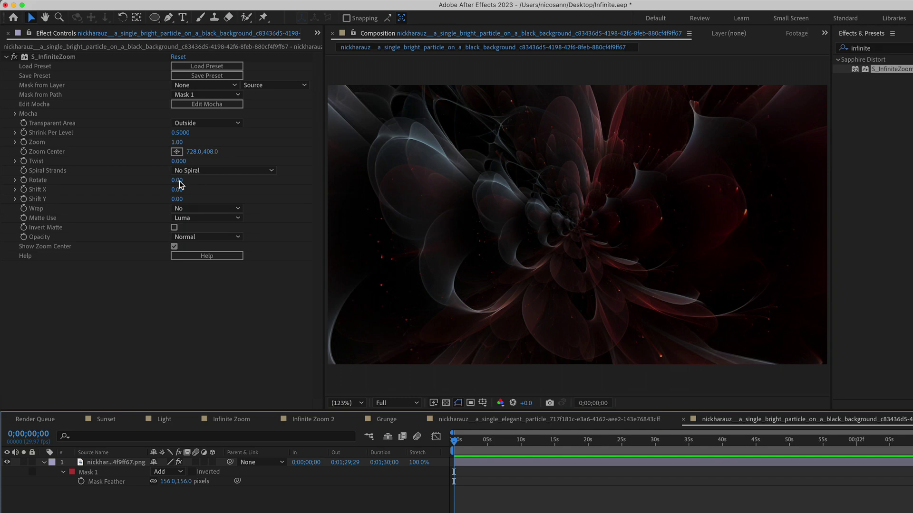
- Animate S_InfiniteZoom's Zoom with the expression time * 2 and preview the motion
{"action": "left_click", "coordinate": [23, 142], "text": "alt"}
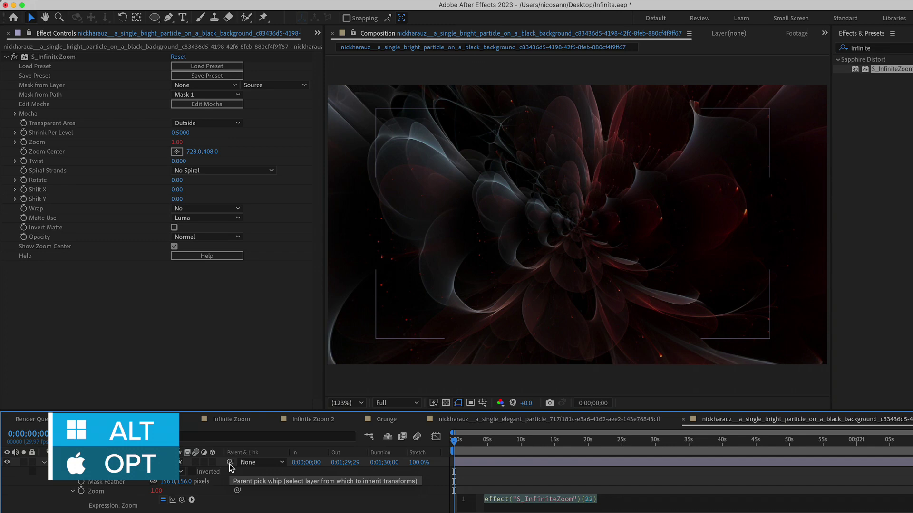
{"action": "type", "text": "time * 2"}
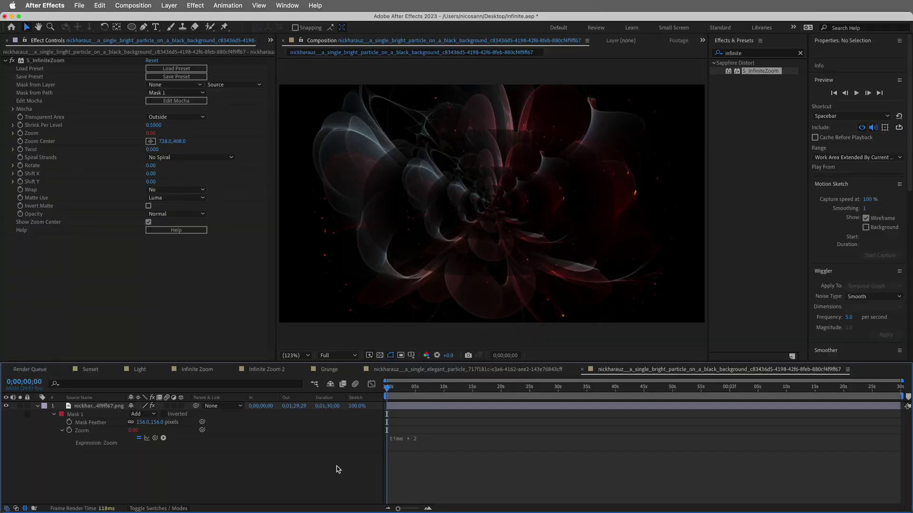
{"action": "key", "text": "space"}
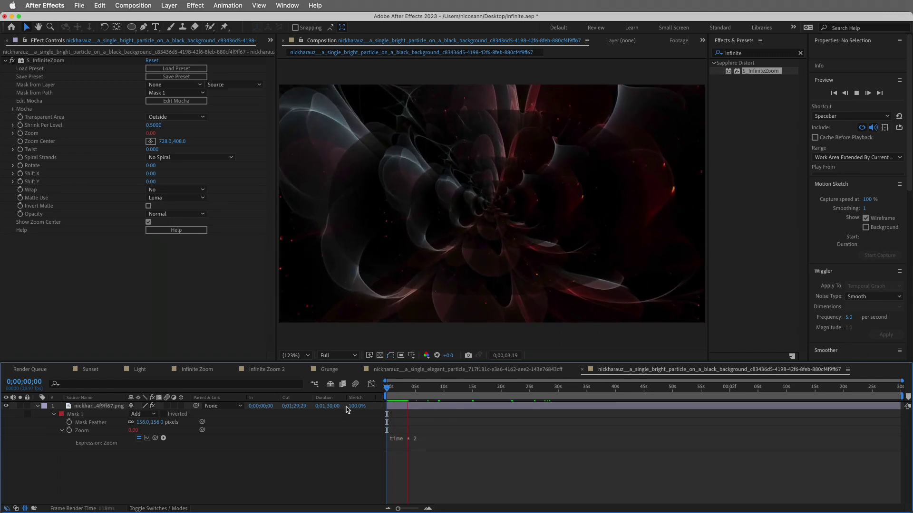
- End the work area at 0;00;10;07 and trim the composition to it
{"action": "left_click_drag", "start_coordinate": [407, 395], "coordinate": [445, 395]}
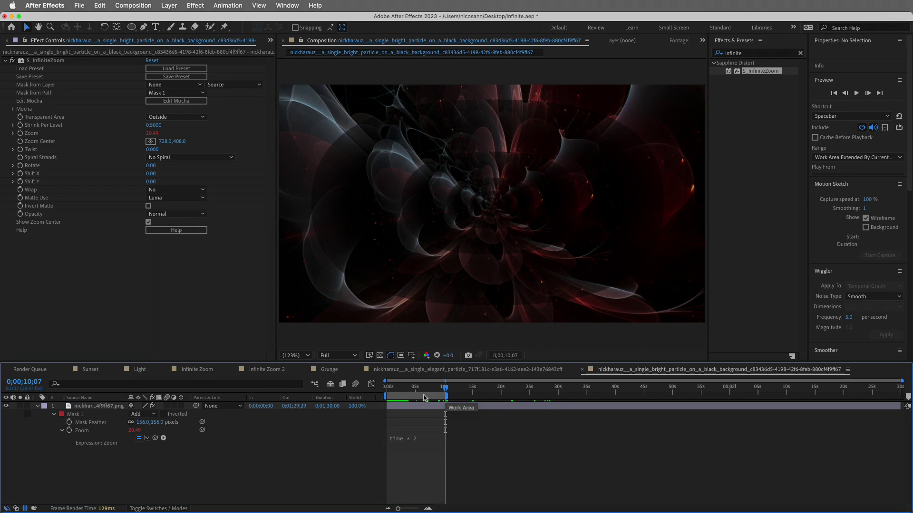
{"action": "right_click", "coordinate": [424, 397]}
{"action": "left_click", "coordinate": [454, 430]}
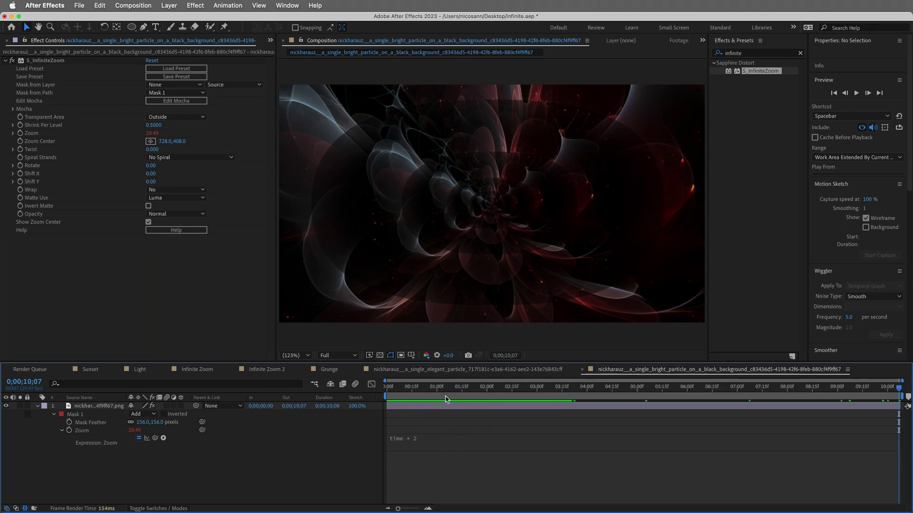
- Add the expression time *.1 to S_InfiniteZoom's Twist and preview the spinning zoom
{"action": "left_click", "coordinate": [21, 149], "text": "alt"}
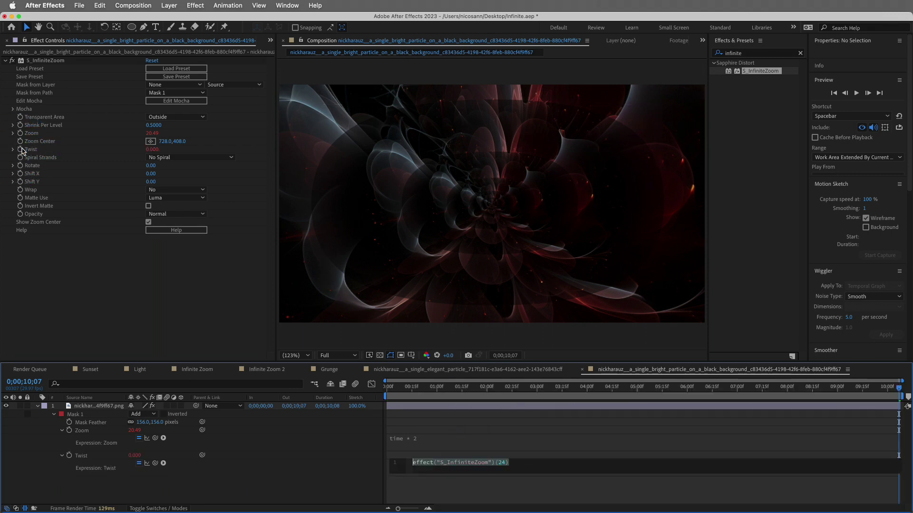
{"action": "type", "text": "time"}
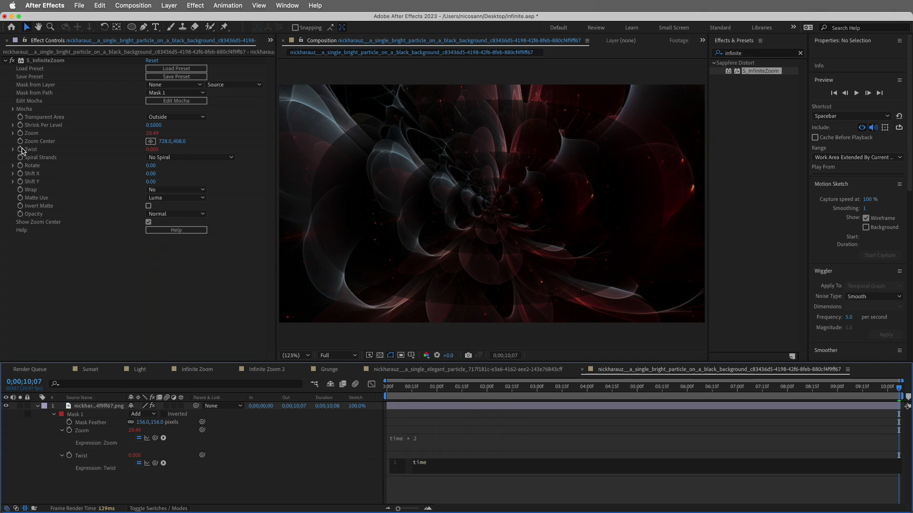
{"action": "left_click", "coordinate": [181, 470]}
{"action": "key", "text": "space"}
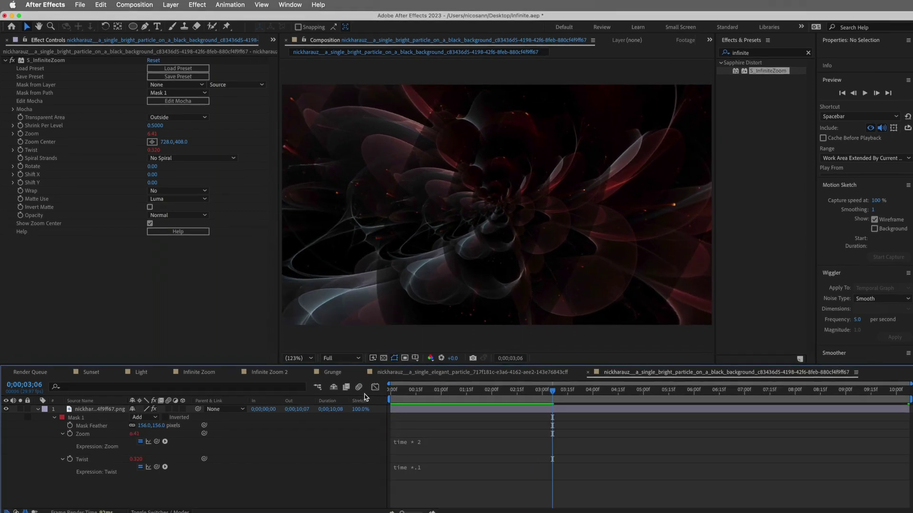
- Move the Zoom Center to 775, 758 and set Shrink Per Level to 0.22, previewing the result
{"action": "left_click_drag", "start_coordinate": [172, 142], "coordinate": [17, 148]}
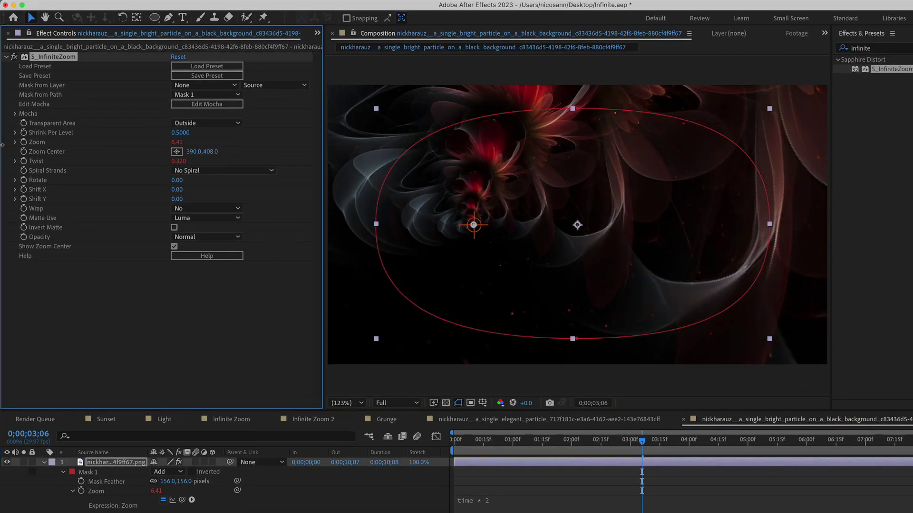
{"action": "left_click_drag", "start_coordinate": [210, 152], "coordinate": [166, 136]}
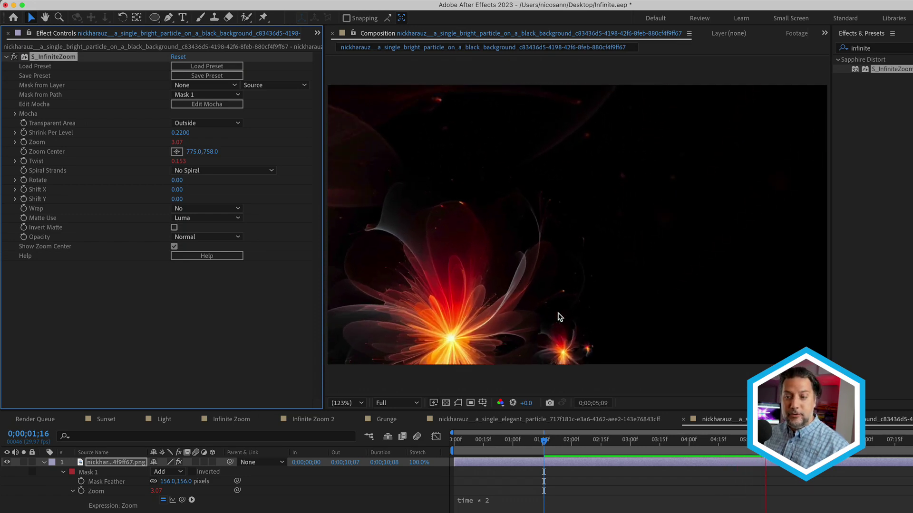
{"action": "key", "text": "space"}
- Open the Infinite Zoom composition and examine its spiral animation along the timeline
{"action": "left_click", "coordinate": [235, 420]}
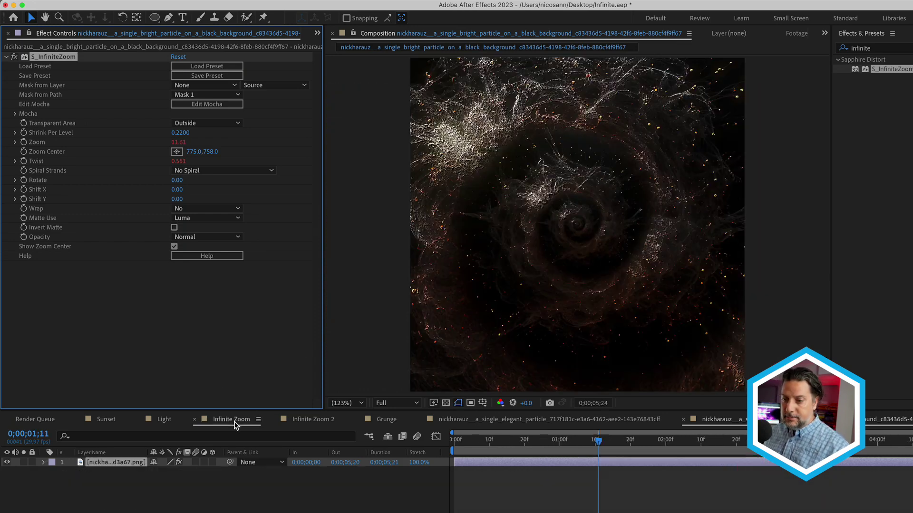
{"action": "left_click", "coordinate": [507, 446]}
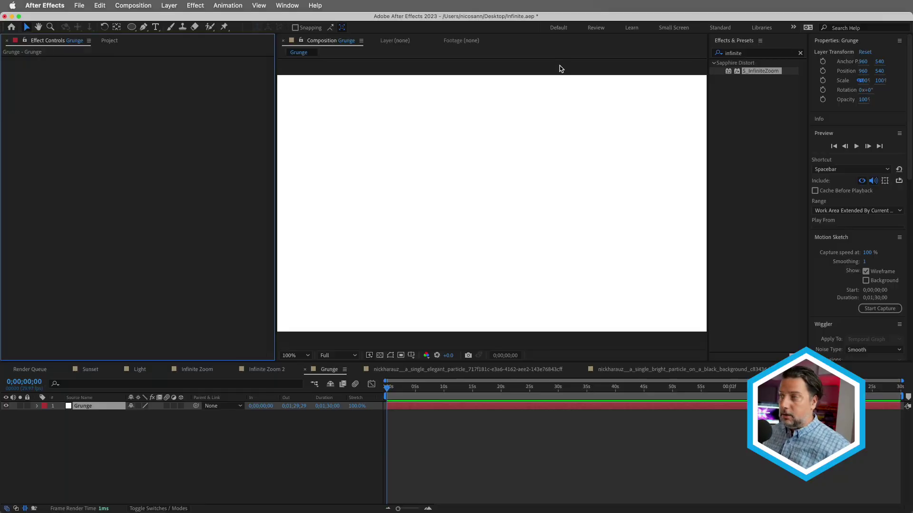
- Find the BCC Grunge effect and apply it to the white solid in the Grunge composition
{"action": "left_click", "coordinate": [760, 53]}
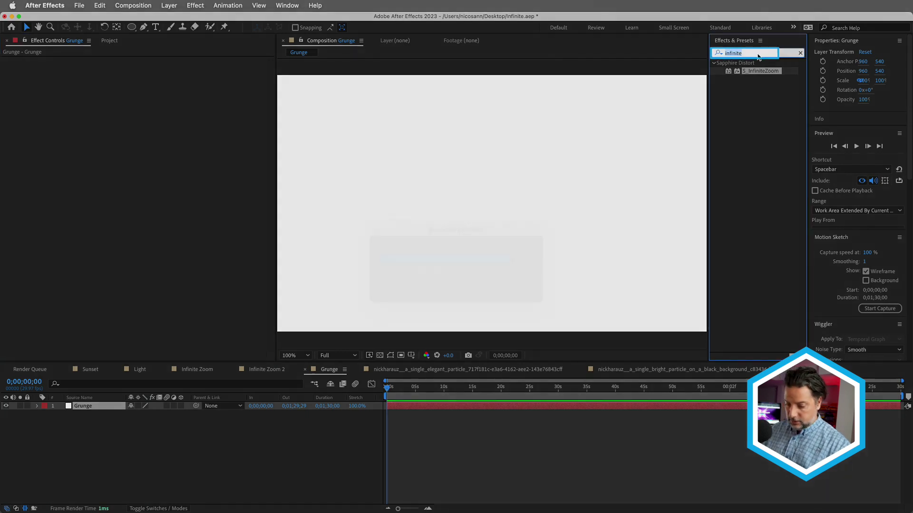
{"action": "type", "text": "bcc grunge"}
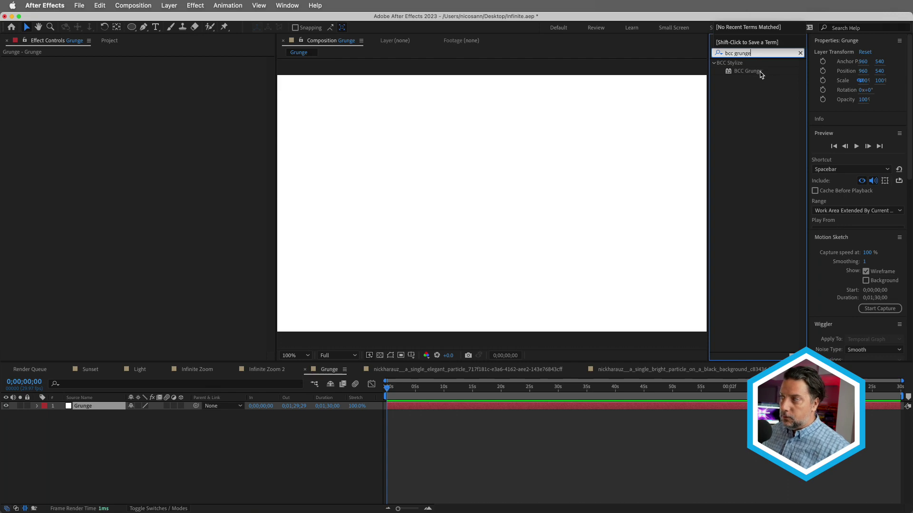
{"action": "left_click_drag", "start_coordinate": [759, 72], "coordinate": [563, 152]}
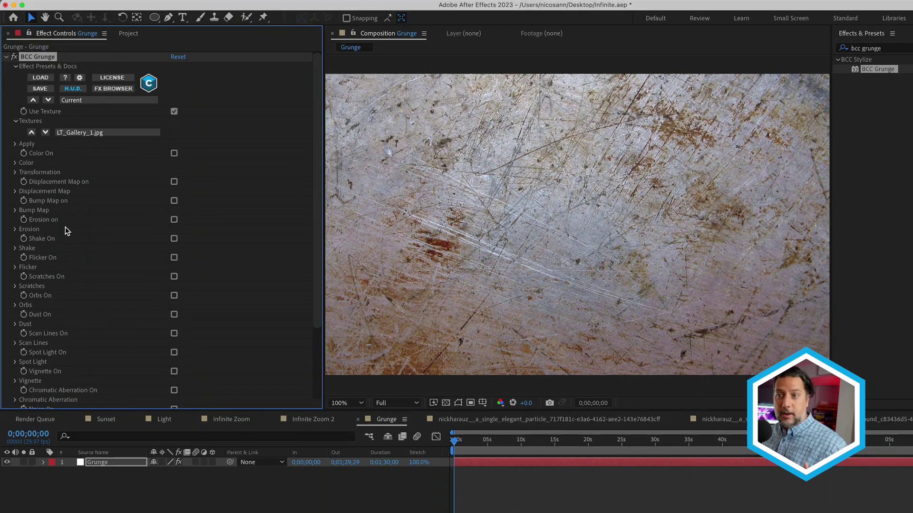
- Try several BCC Grunge presets, up to RustyErosion.bsp, and reset the effect to its defaults
{"action": "left_click", "coordinate": [34, 101]}
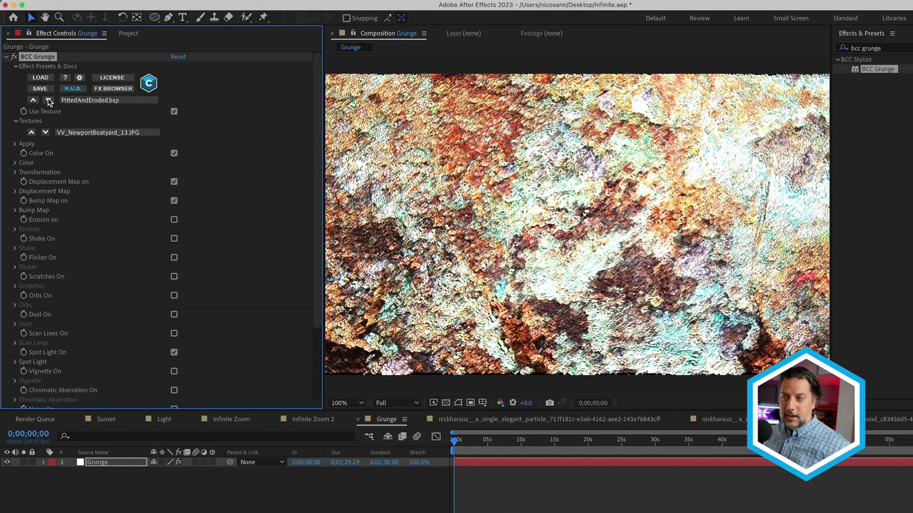
{"action": "left_click", "coordinate": [48, 100]}
{"action": "left_click", "coordinate": [48, 100]}
{"action": "left_click", "coordinate": [48, 100]}
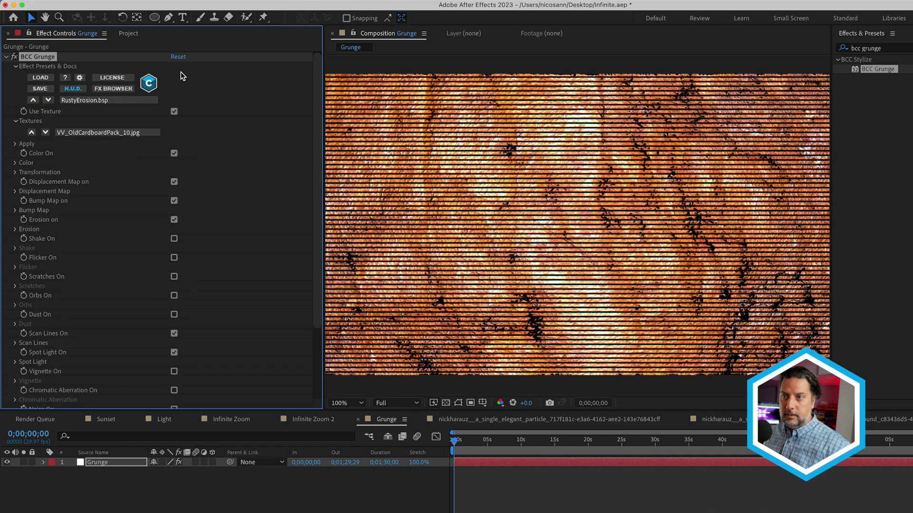
{"action": "left_click", "coordinate": [182, 58]}
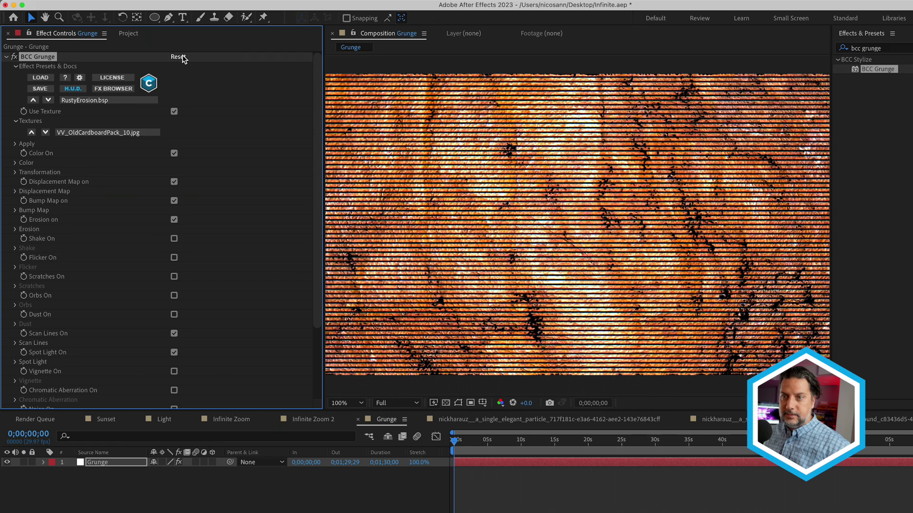
- Browse through the built-in textures of the BCC Grunge effect
{"action": "left_click", "coordinate": [46, 132]}
{"action": "left_click", "coordinate": [45, 132]}
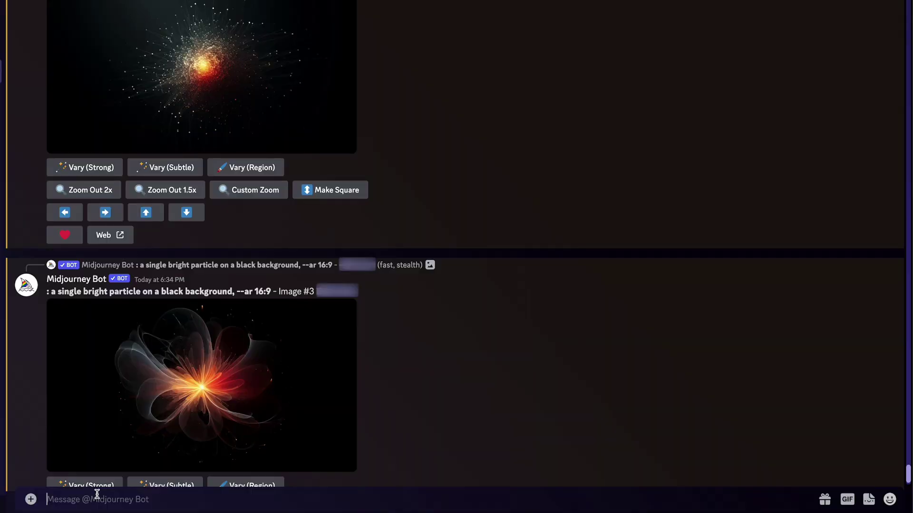
- In Discord, have Midjourney generate images with /imagine and the prompt ": a grunge dirty texture background, --ar 16:9"
{"action": "type", "text": "/imagi"}
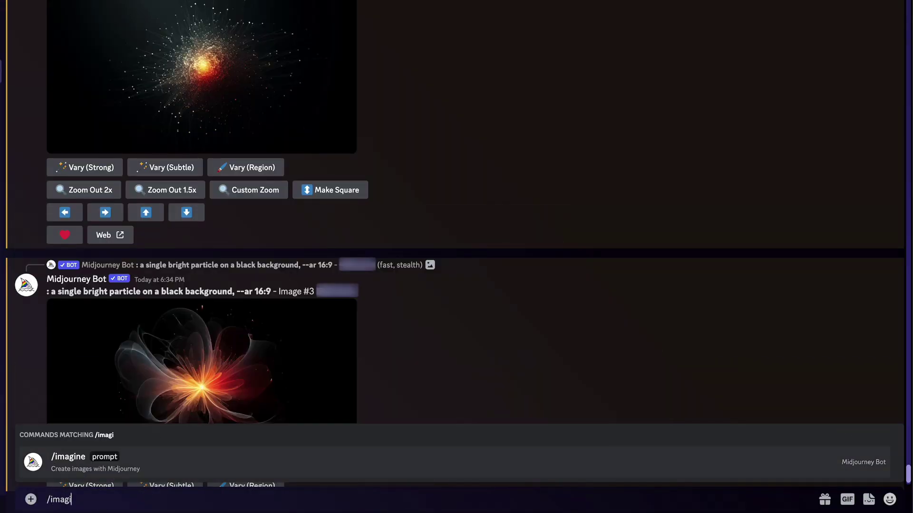
{"action": "key", "text": "Tab"}
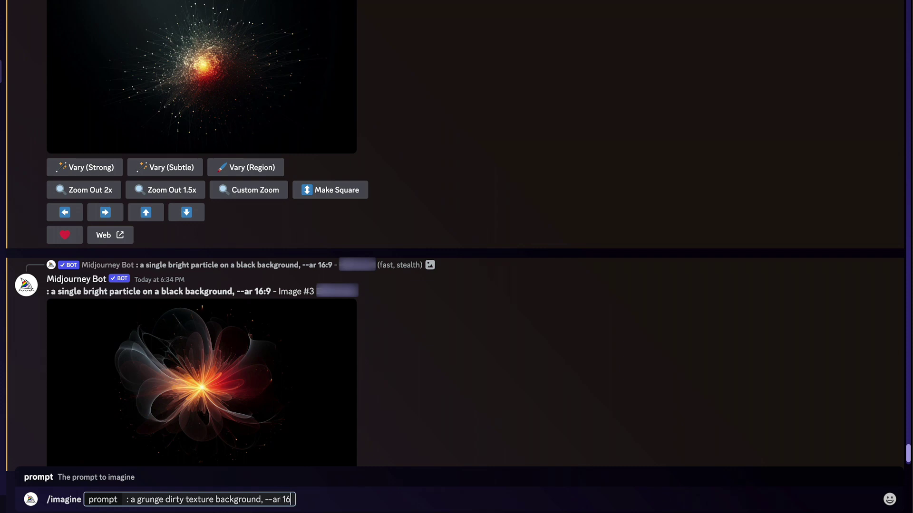
{"action": "key", "text": "Return"}
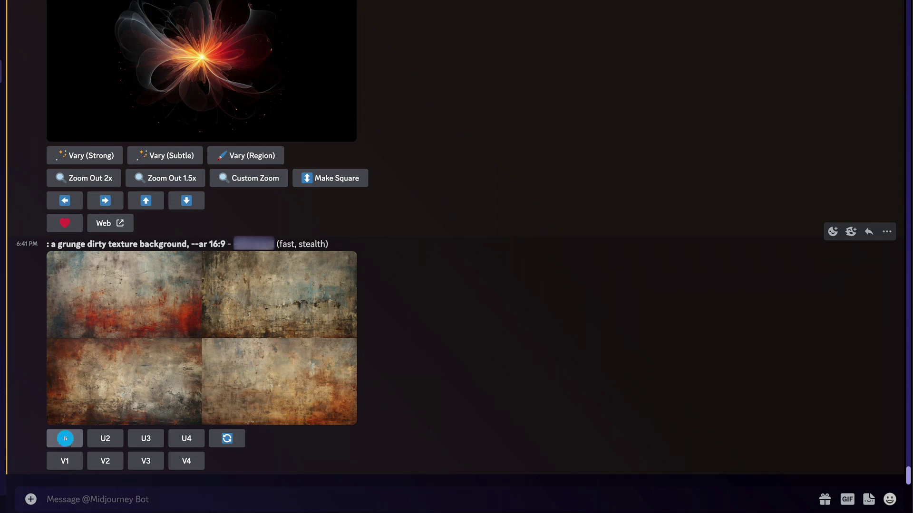
- Upscale the first grunge texture variation and save the upscaled image to disk
{"action": "left_click", "coordinate": [65, 438]}
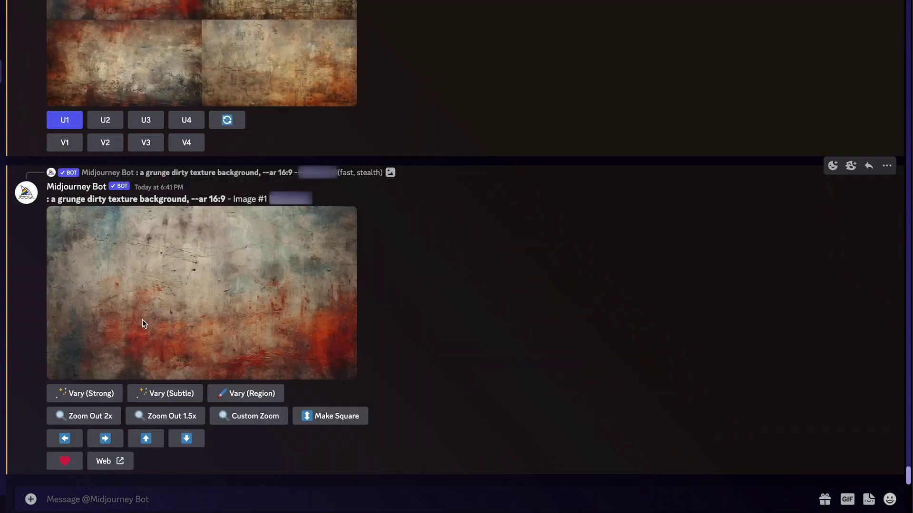
{"action": "right_click", "coordinate": [142, 319]}
{"action": "left_click", "coordinate": [178, 464]}
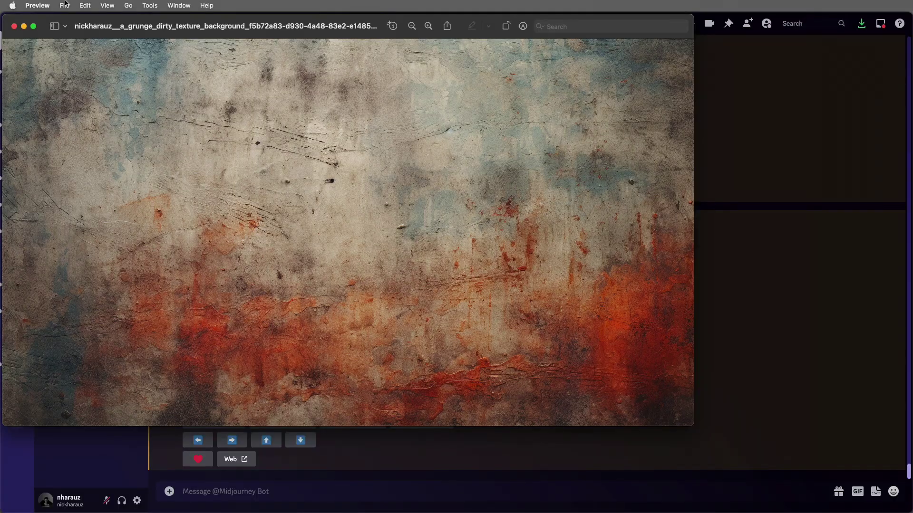
- Export the grunge texture image from Preview as a JPEG at best quality into the Downloads folder
{"action": "left_click", "coordinate": [65, 4]}
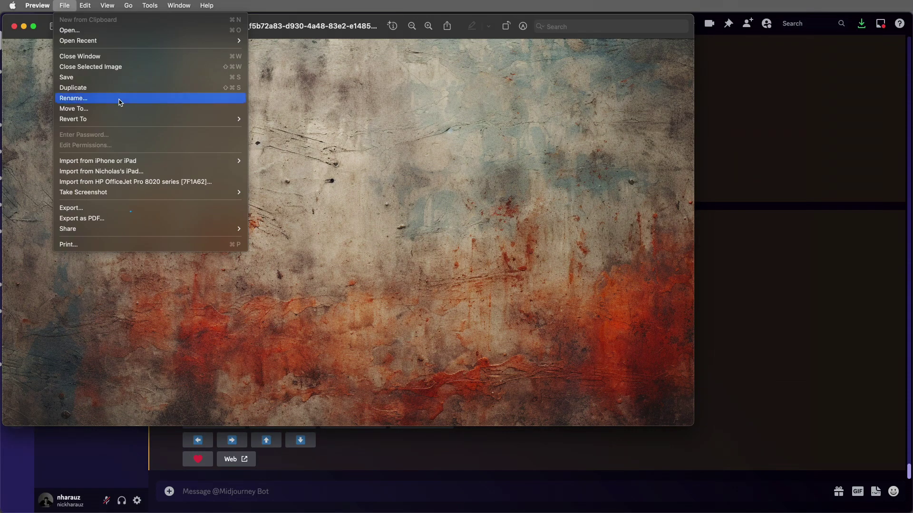
{"action": "left_click", "coordinate": [125, 208]}
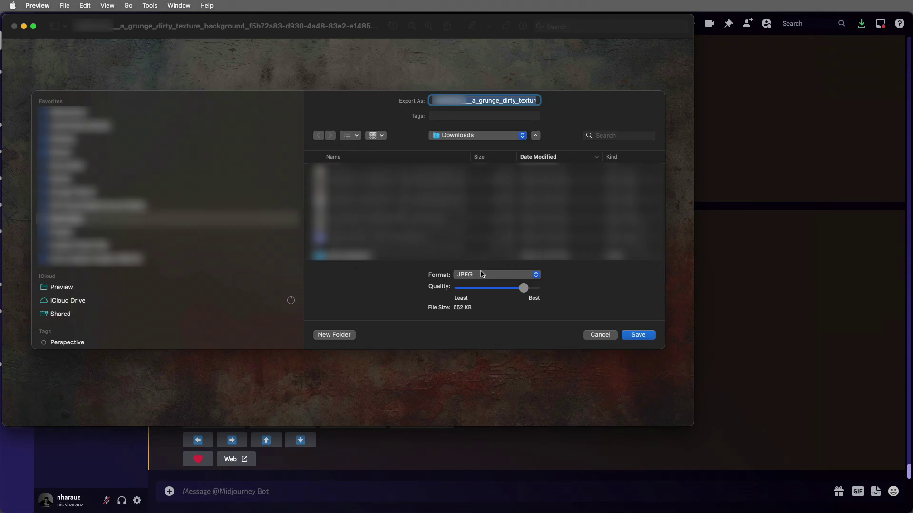
{"action": "left_click_drag", "start_coordinate": [524, 288], "coordinate": [536, 288]}
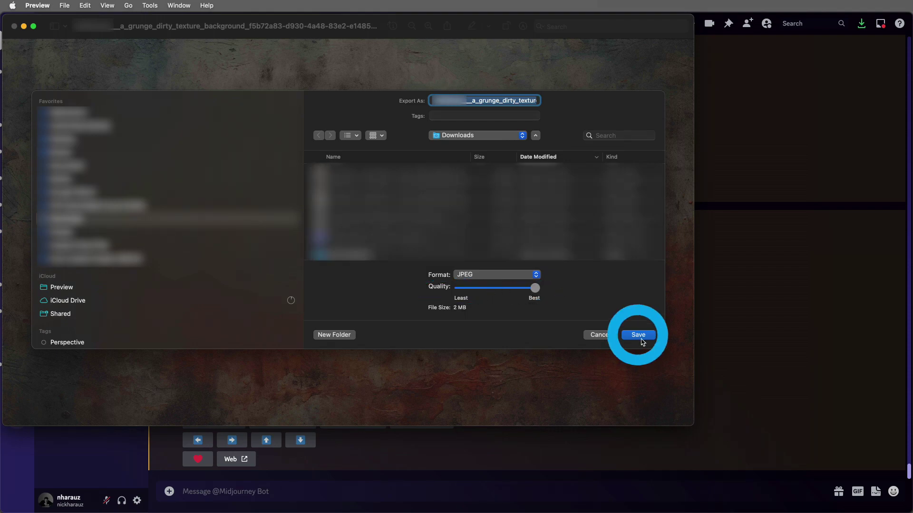
{"action": "left_click", "coordinate": [638, 335]}
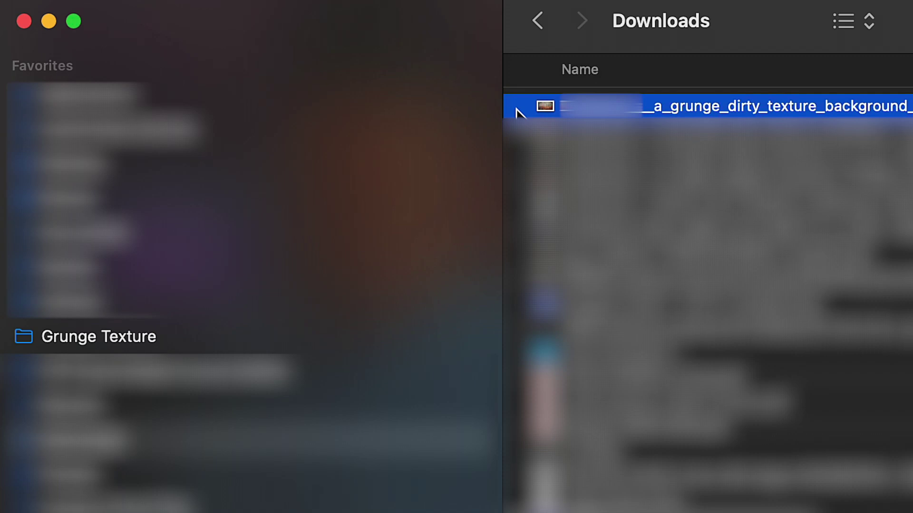
- In Finder, move the exported grunge texture image from Downloads into the Grunge Texture folder and open that folder
{"action": "left_click_drag", "start_coordinate": [519, 113], "coordinate": [120, 339]}
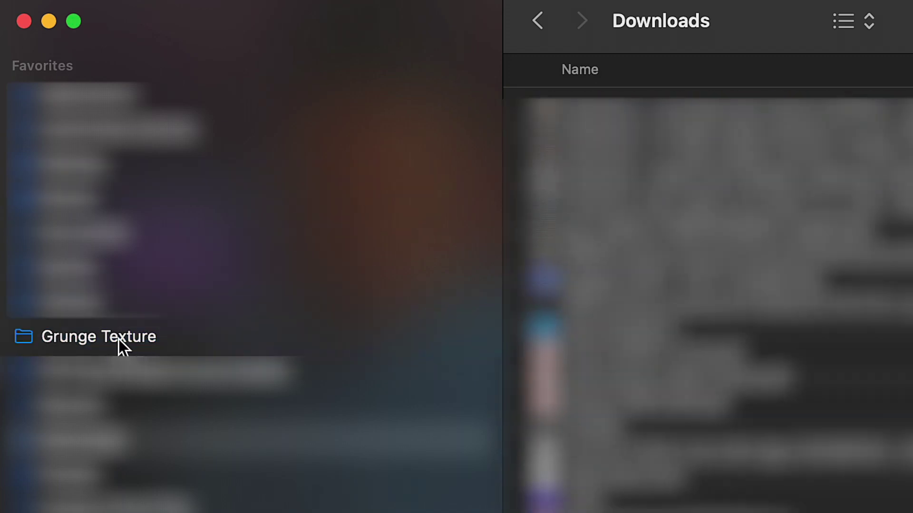
{"action": "left_click", "coordinate": [116, 340]}
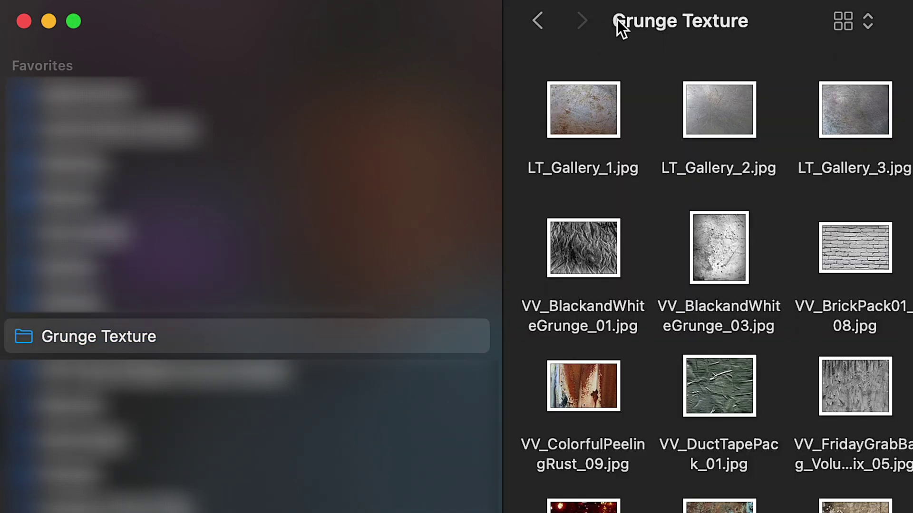
{"action": "right_click", "coordinate": [673, 16]}
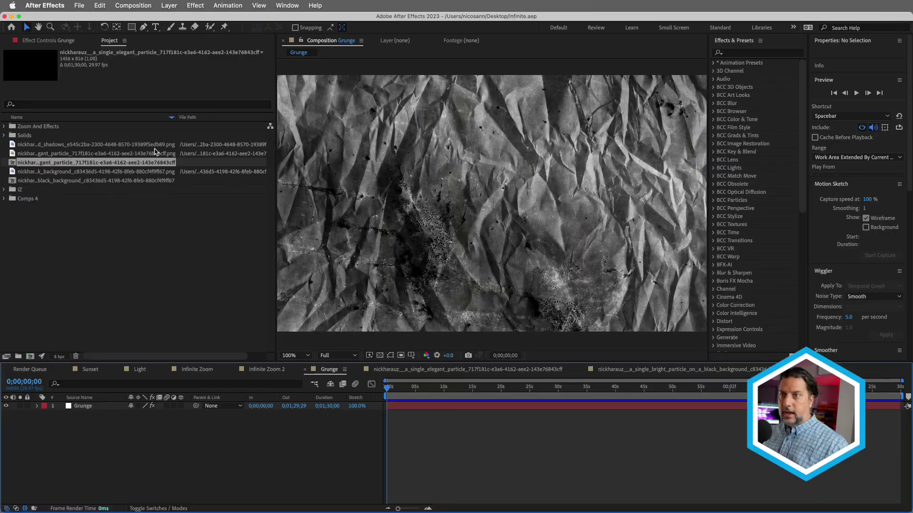
- In After Effects, step through the BCC Grunge textures and choose the custom grunge dirty texture image
{"action": "left_click", "coordinate": [43, 40]}
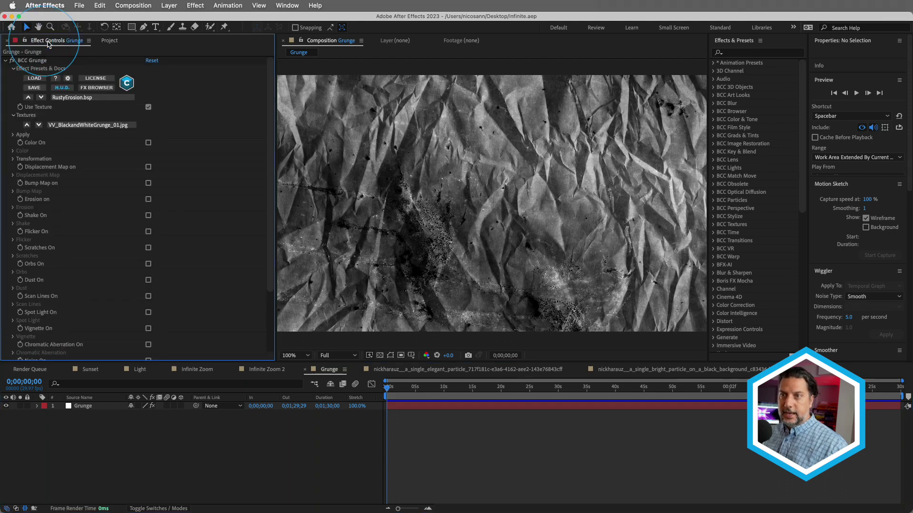
{"action": "left_click", "coordinate": [28, 126]}
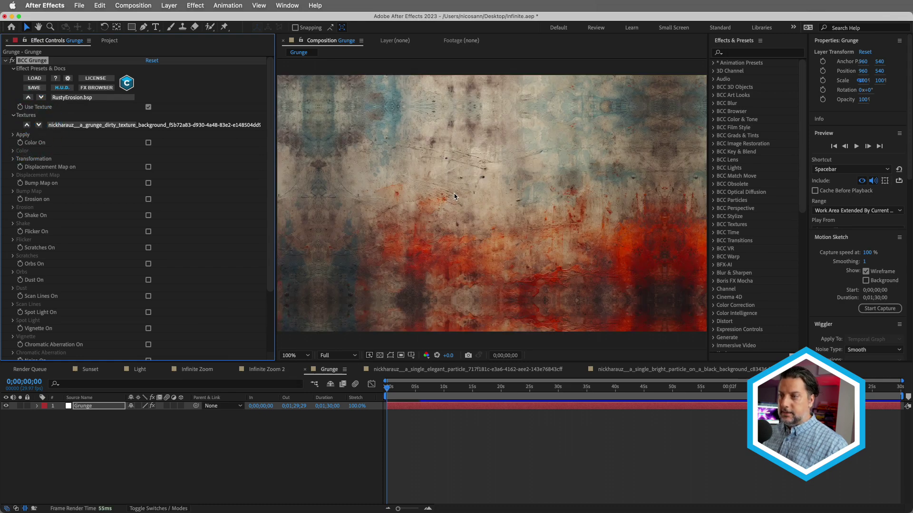
{"action": "left_click", "coordinate": [38, 126]}
{"action": "left_click", "coordinate": [39, 126]}
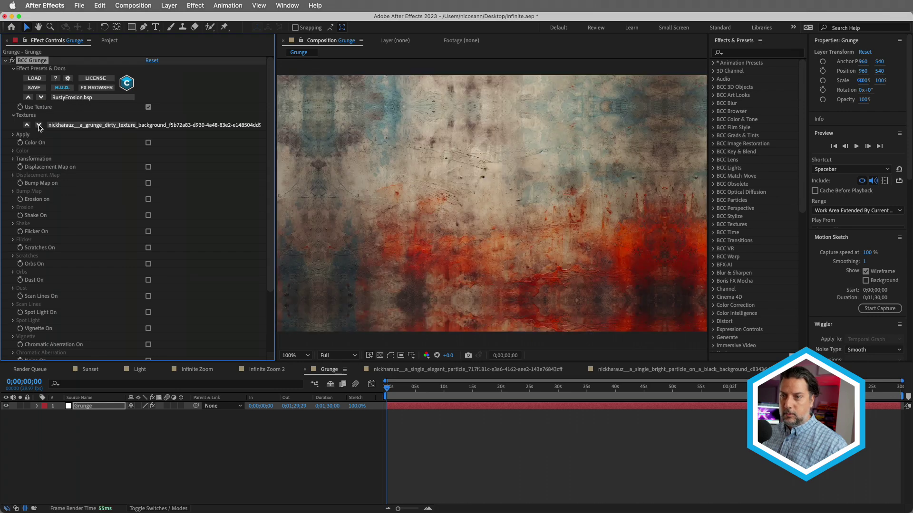
{"action": "left_click", "coordinate": [39, 125]}
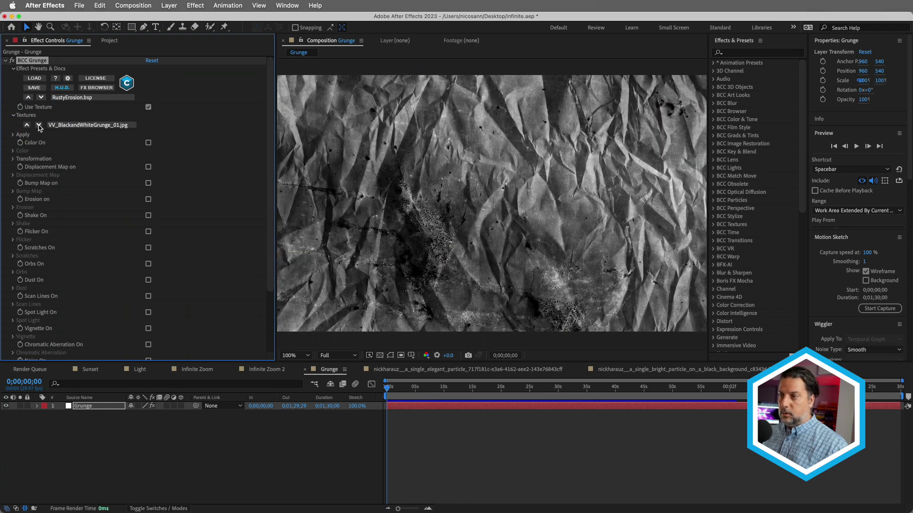
{"action": "left_click", "coordinate": [26, 126]}
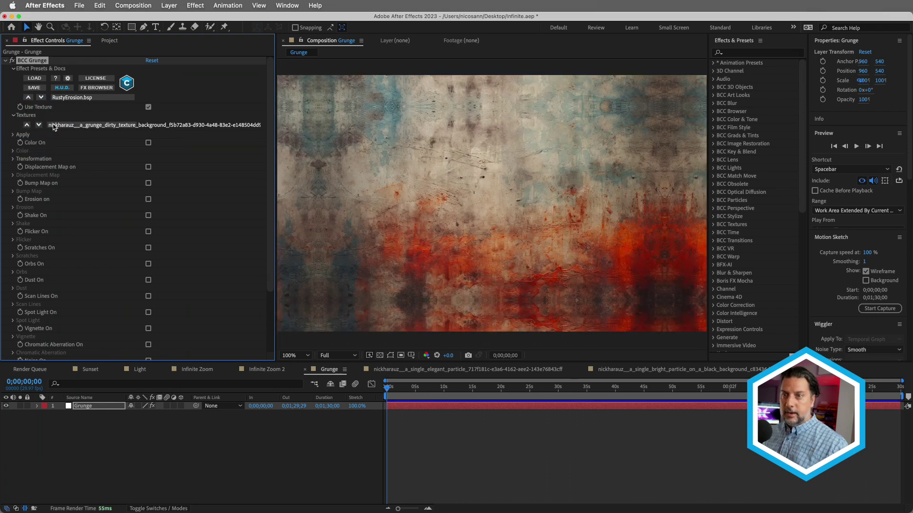
- Try the Color, Displacement Map, Flicker, Orbs and Chromatic Aberration options of BCC Grunge on the custom texture, switching each off again
{"action": "left_click", "coordinate": [149, 143]}
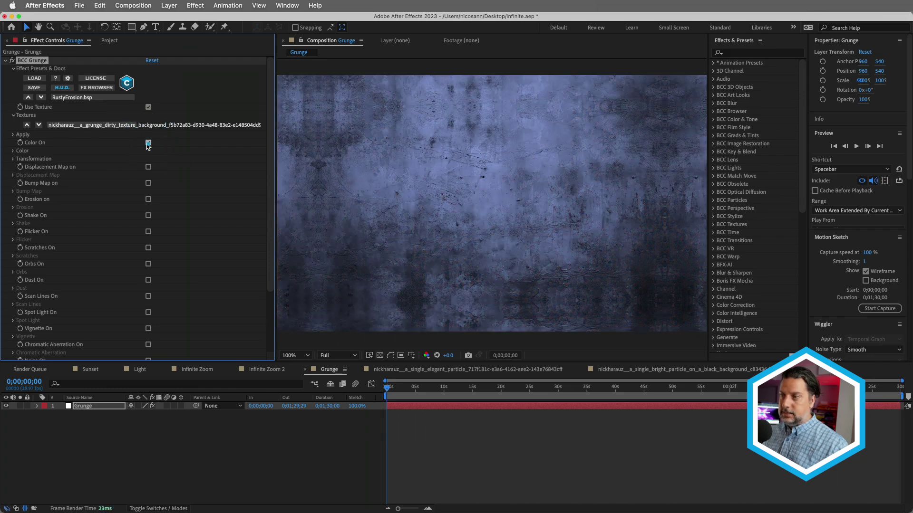
{"action": "left_click", "coordinate": [149, 144]}
{"action": "left_click", "coordinate": [148, 167]}
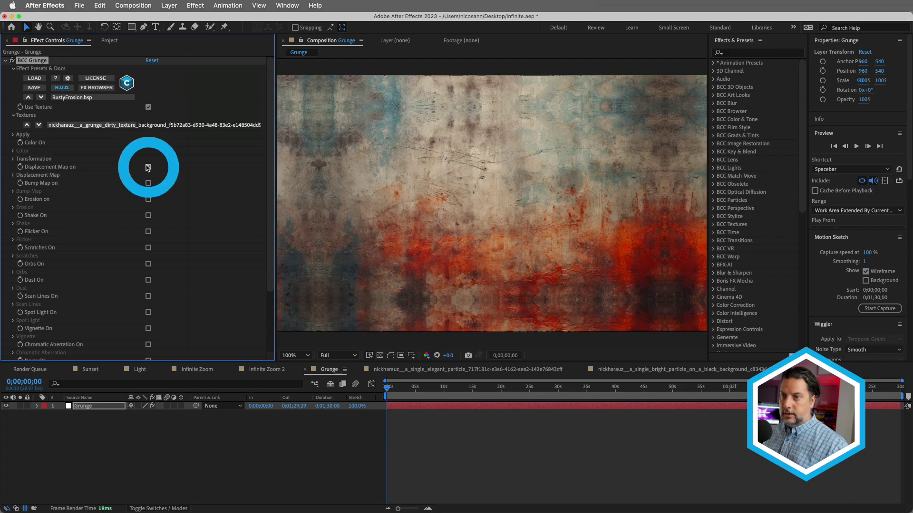
{"action": "left_click", "coordinate": [148, 167]}
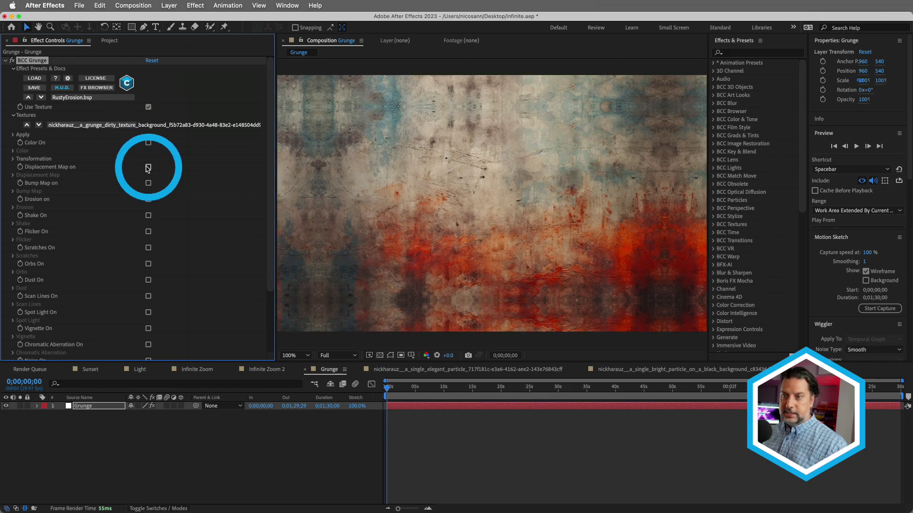
{"action": "left_click", "coordinate": [148, 233]}
{"action": "left_click", "coordinate": [148, 233]}
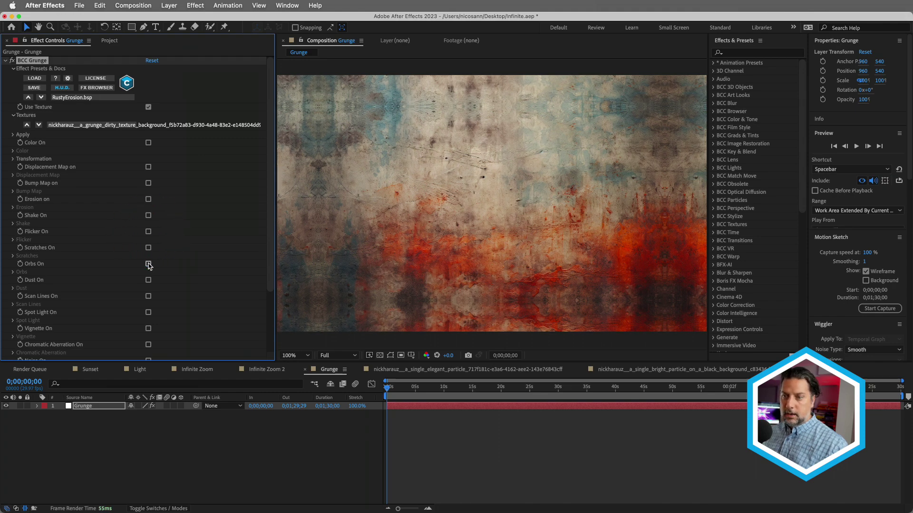
{"action": "left_click", "coordinate": [149, 265]}
{"action": "left_click", "coordinate": [148, 264]}
{"action": "scroll", "coordinate": [152, 275], "scroll_direction": "down", "scroll_amount": 4}
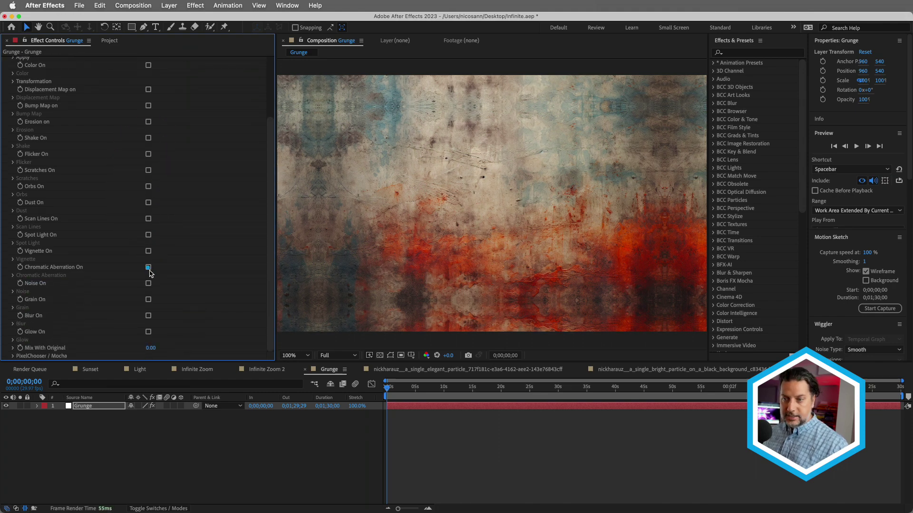
{"action": "left_click", "coordinate": [149, 268]}
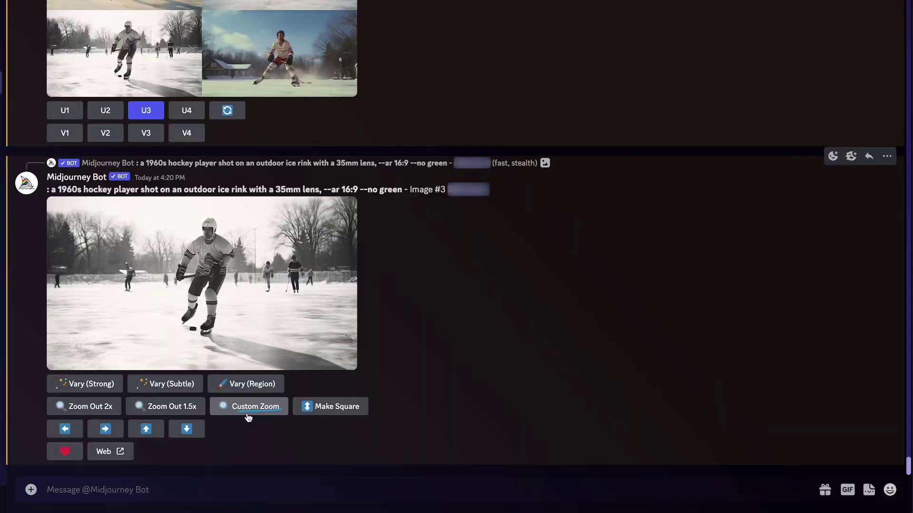
- In Discord, submit a custom zoom-out of the upscaled hockey player image with the prompt ": In montreal, --ar 16:9 --zoom 1.7"
{"action": "left_click", "coordinate": [248, 407]}
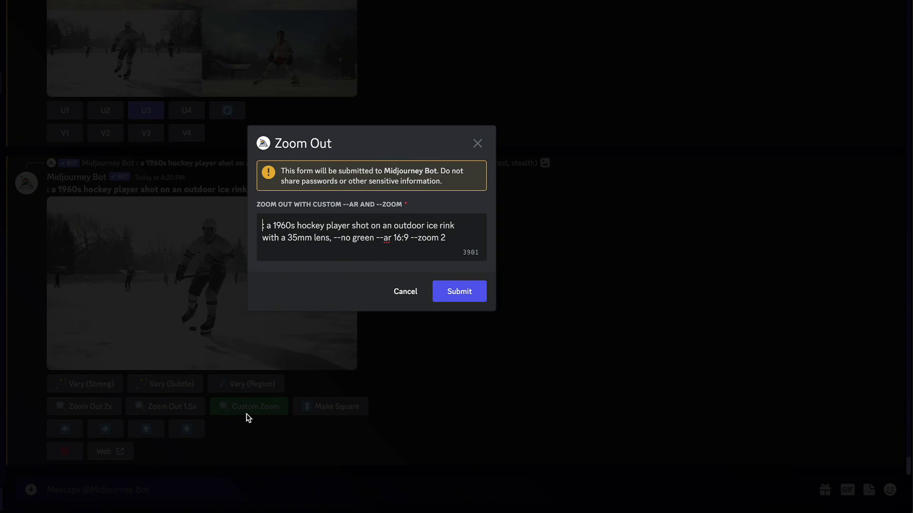
{"action": "left_click", "coordinate": [477, 293]}
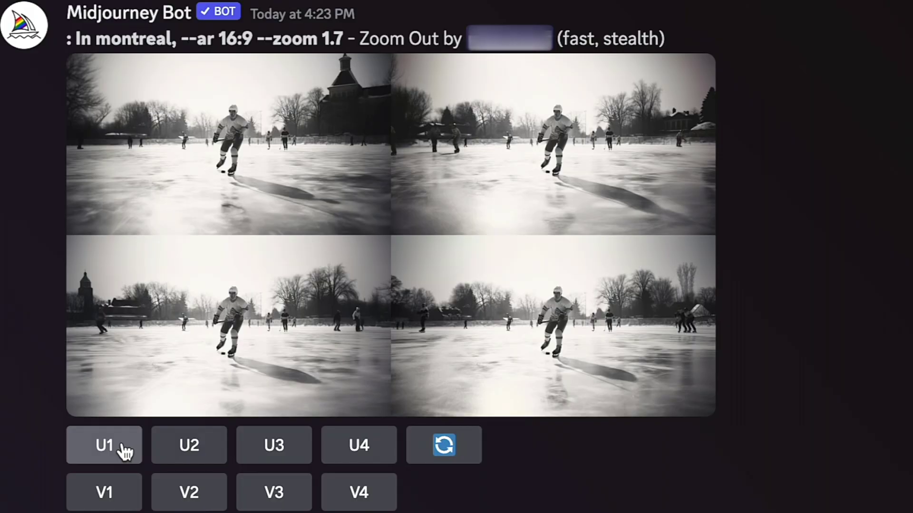